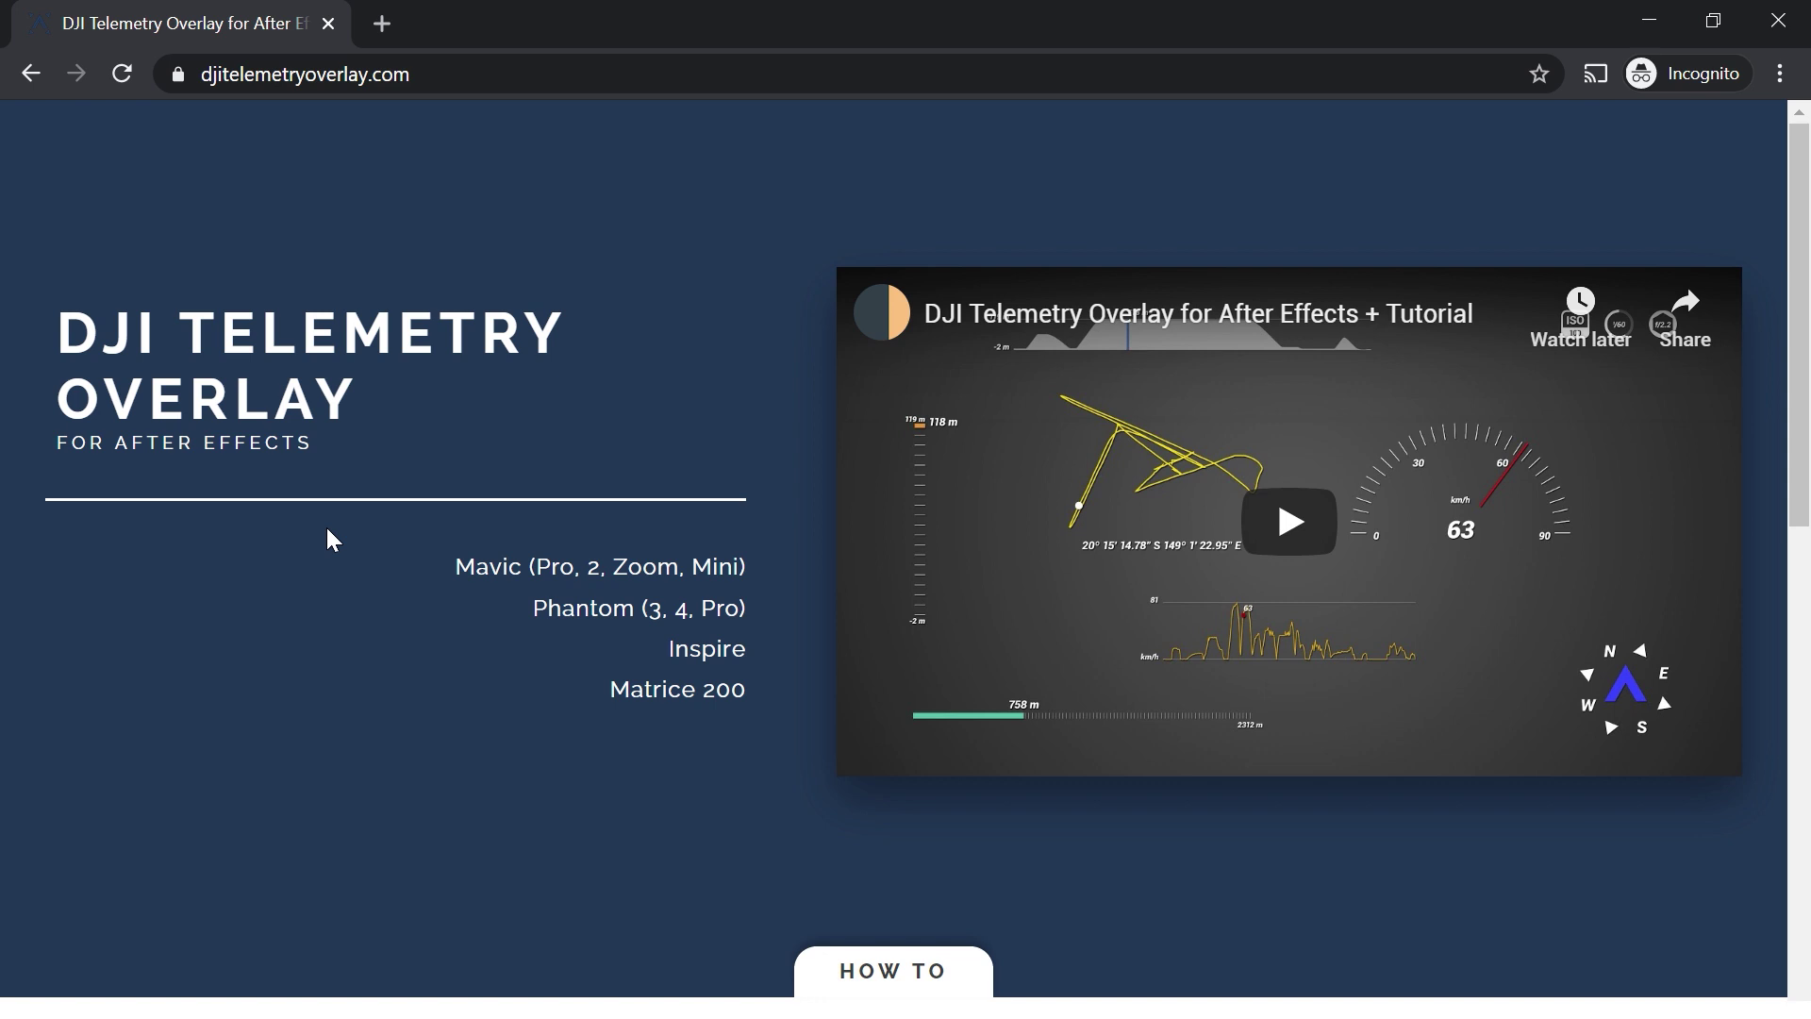
# - Open the DJI SRT Viewer from the section on visualizing and converting flight logs
pyautogui.scroll(-10, 327, 530)
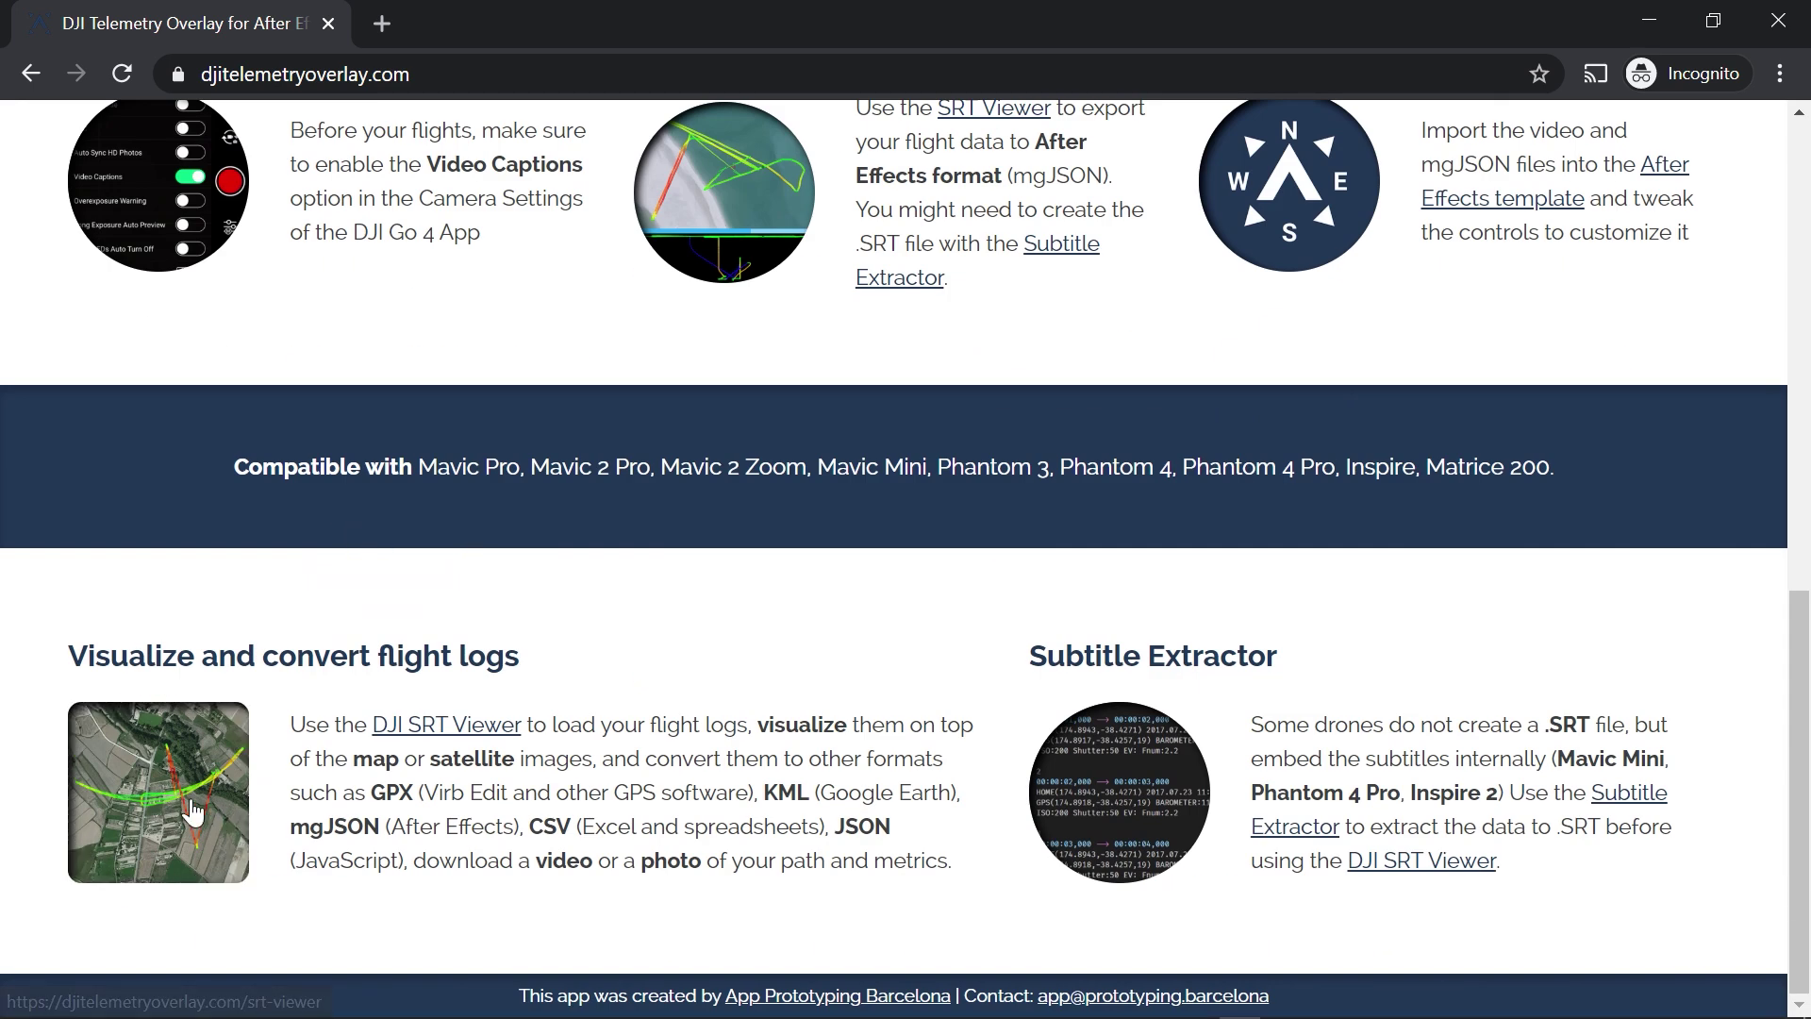
pyautogui.click(193, 809)
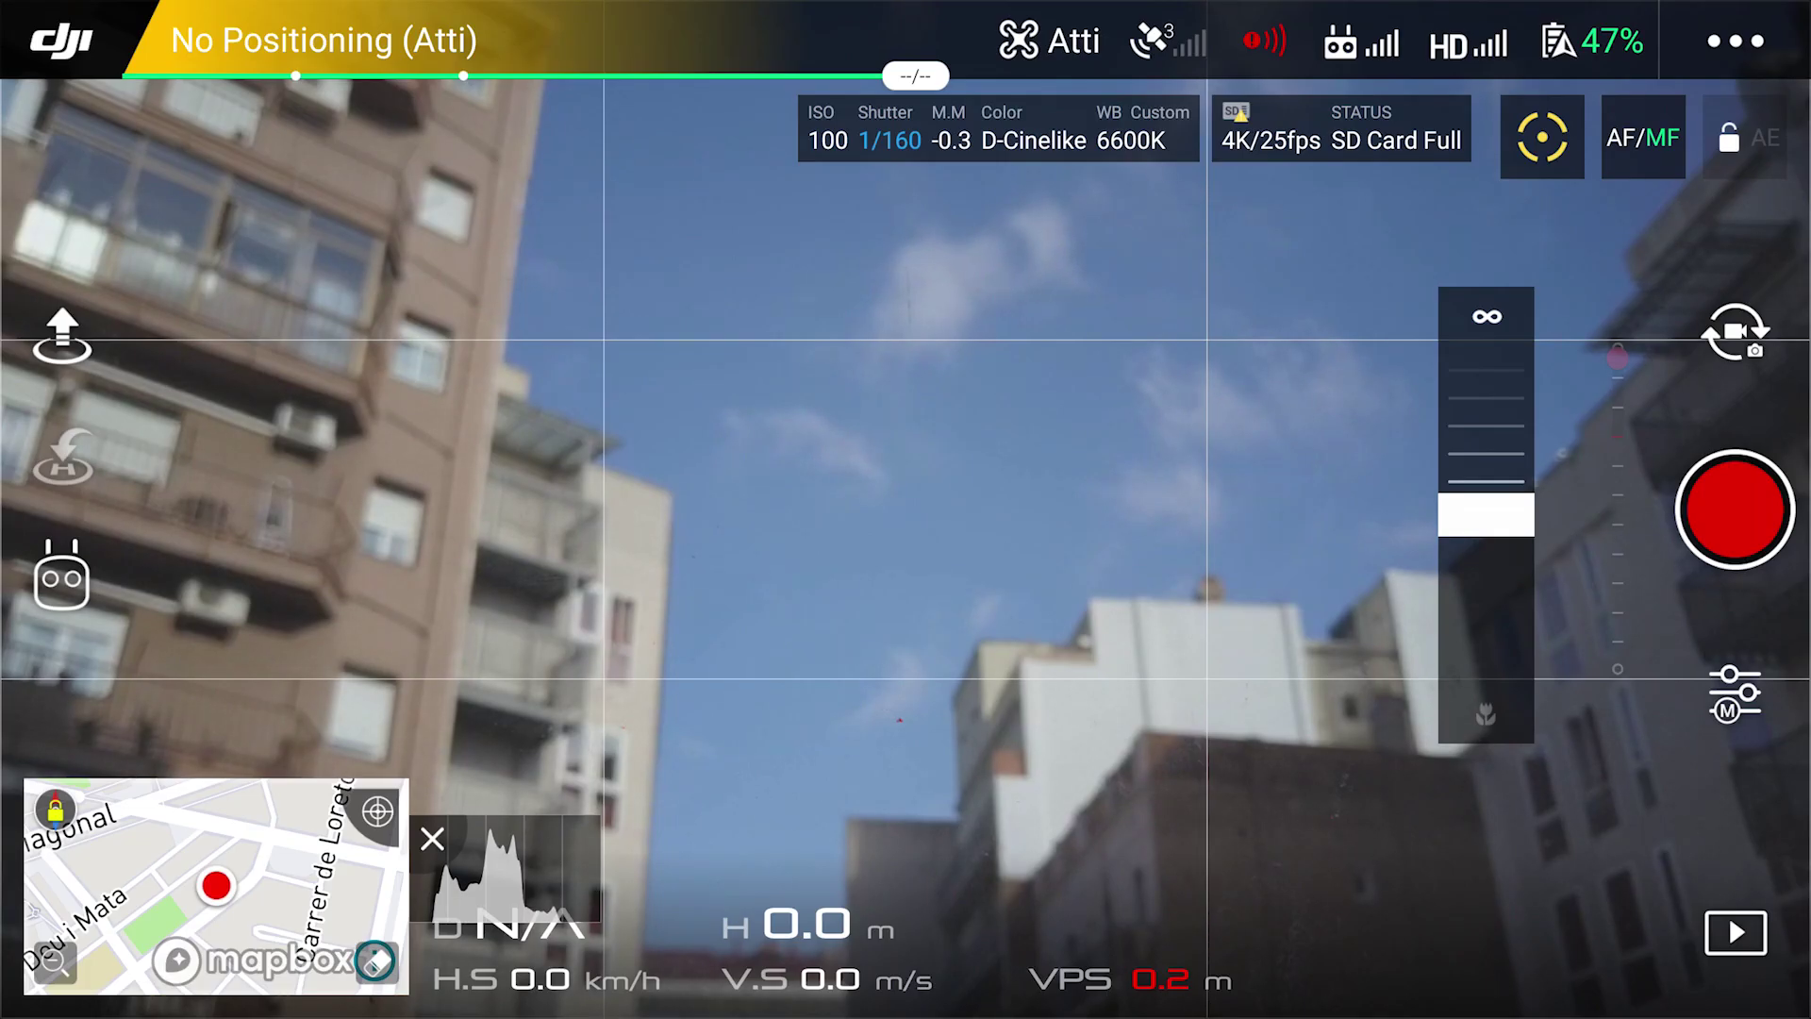
# - Enable Video Captions in the general camera settings of the DJI Go 4 app
pyautogui.click(1736, 693)
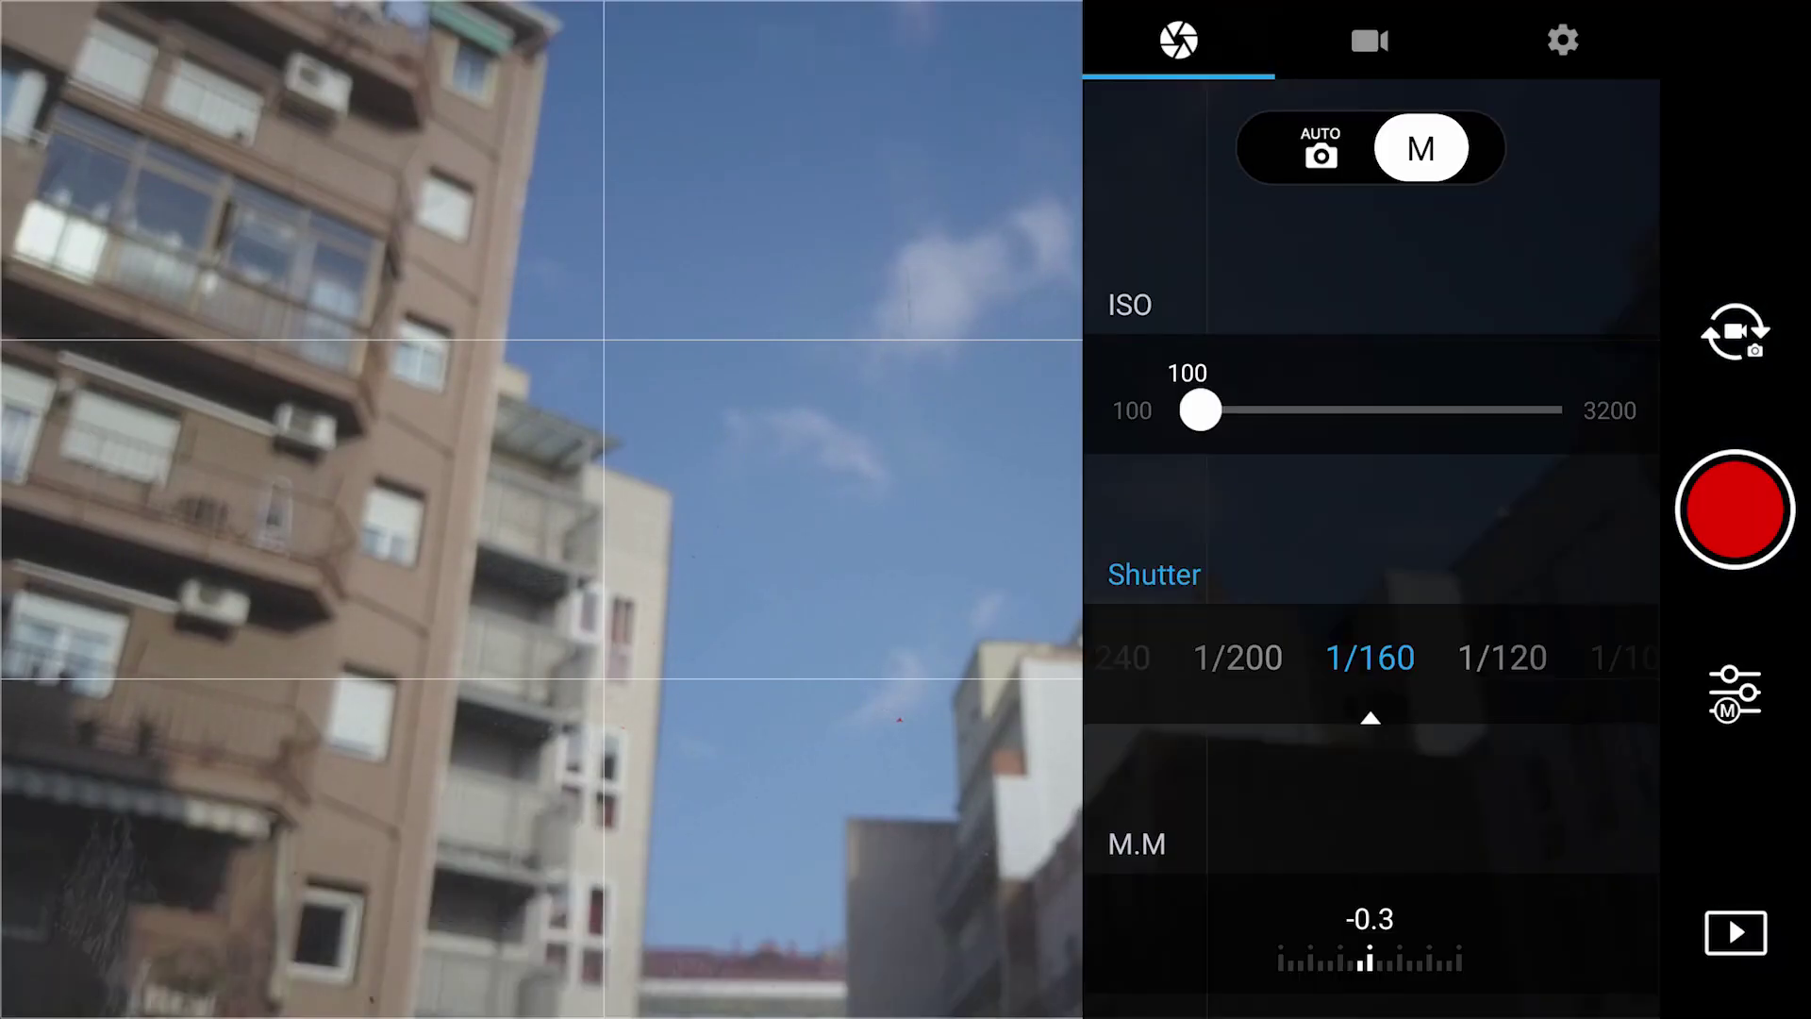
pyautogui.click(1564, 40)
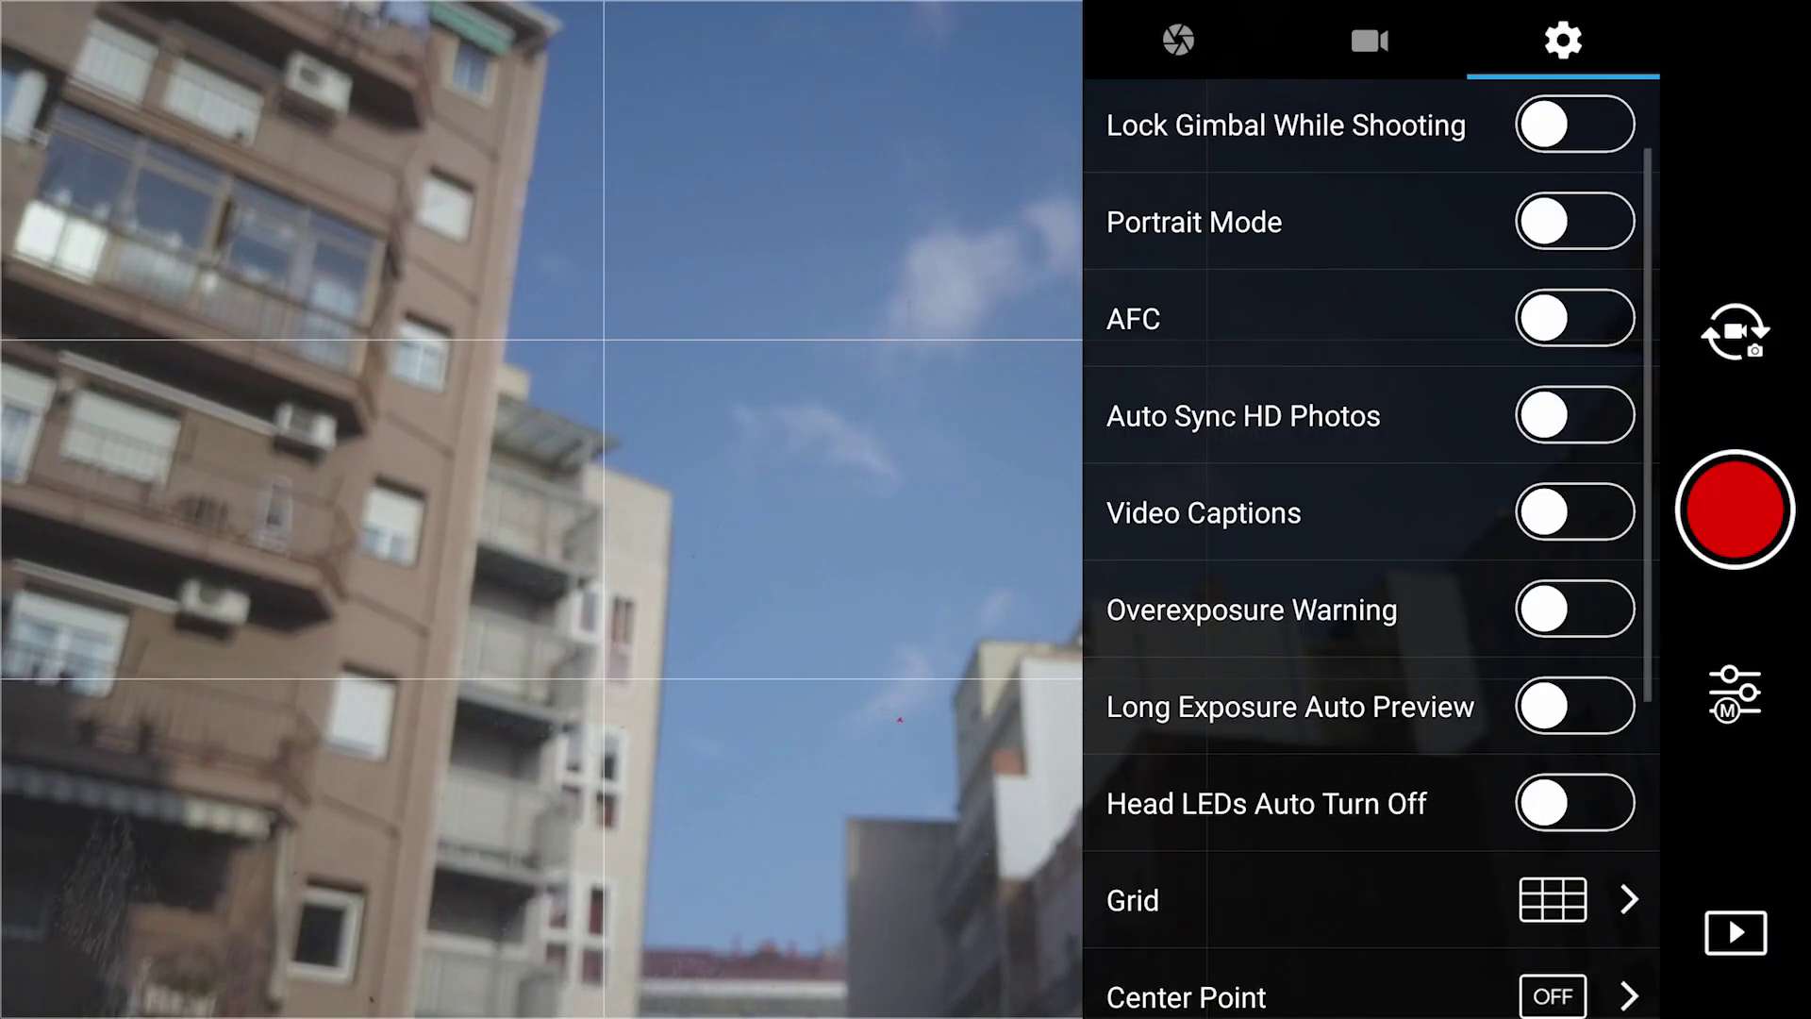
pyautogui.click(1575, 513)
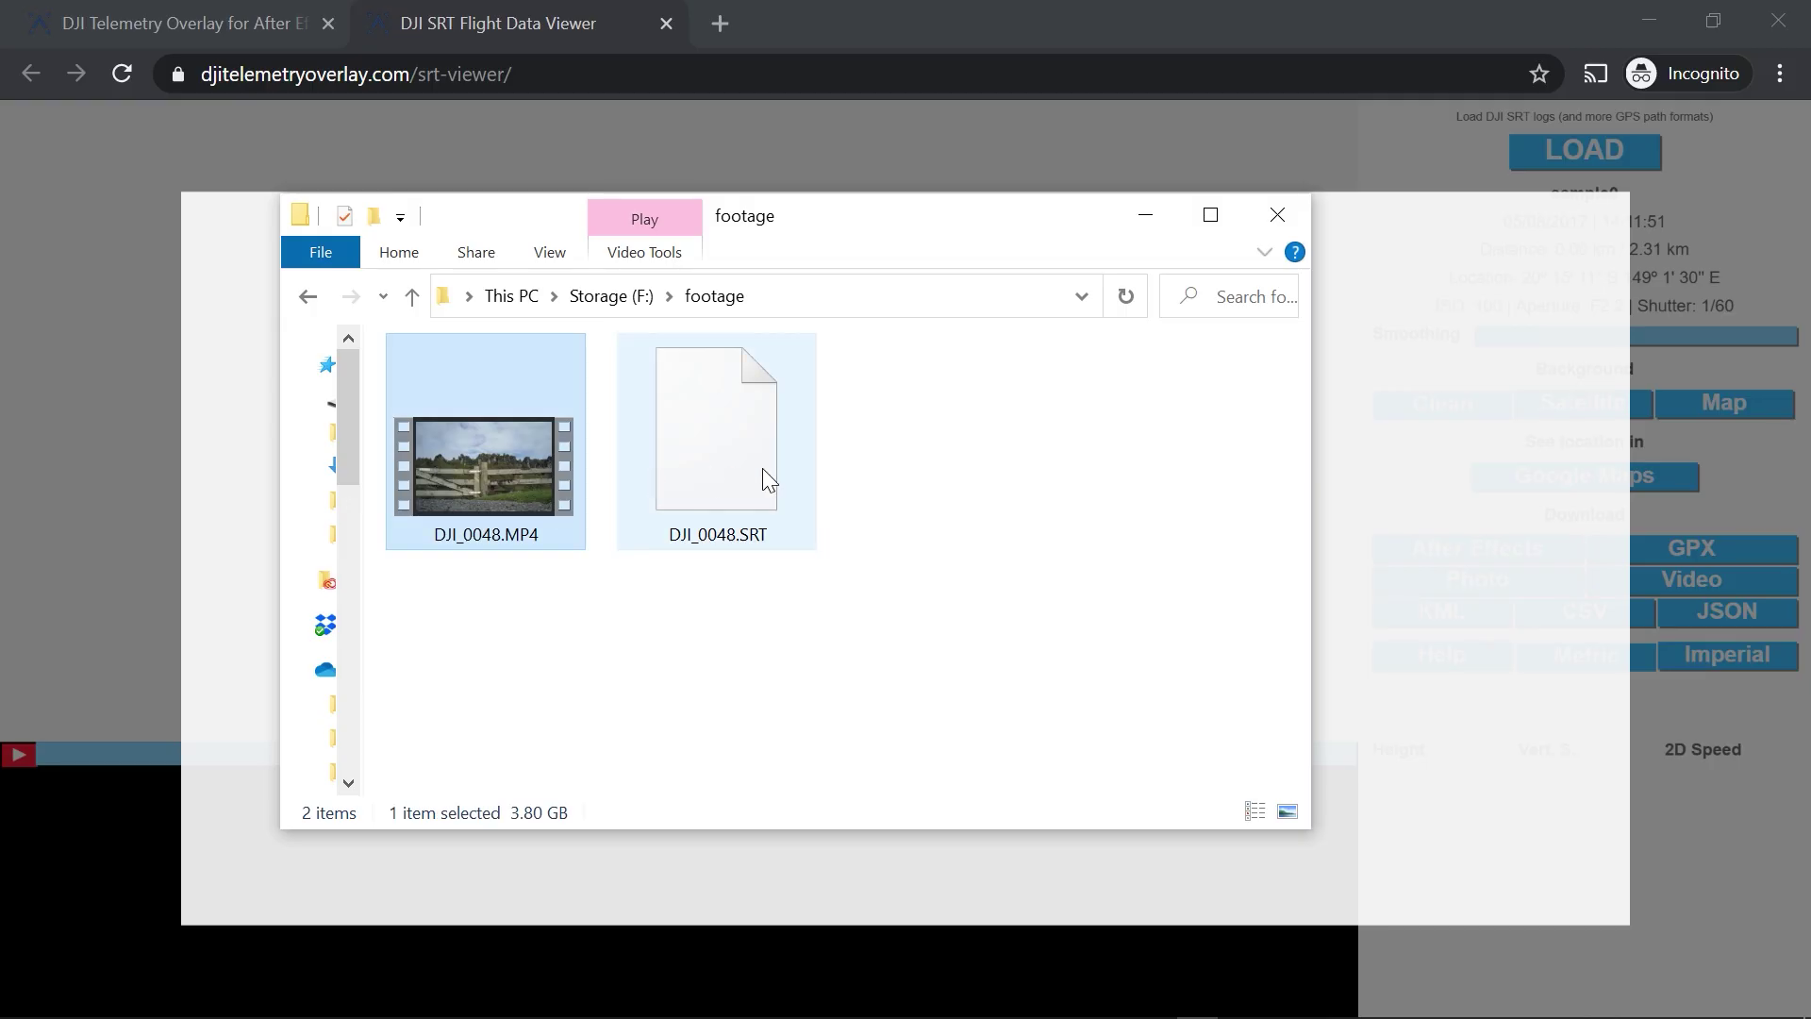
# - Locate the DJI_0048.SRT log in the footage folder and open the website's Subtitle Extractor
pyautogui.click(762, 468)
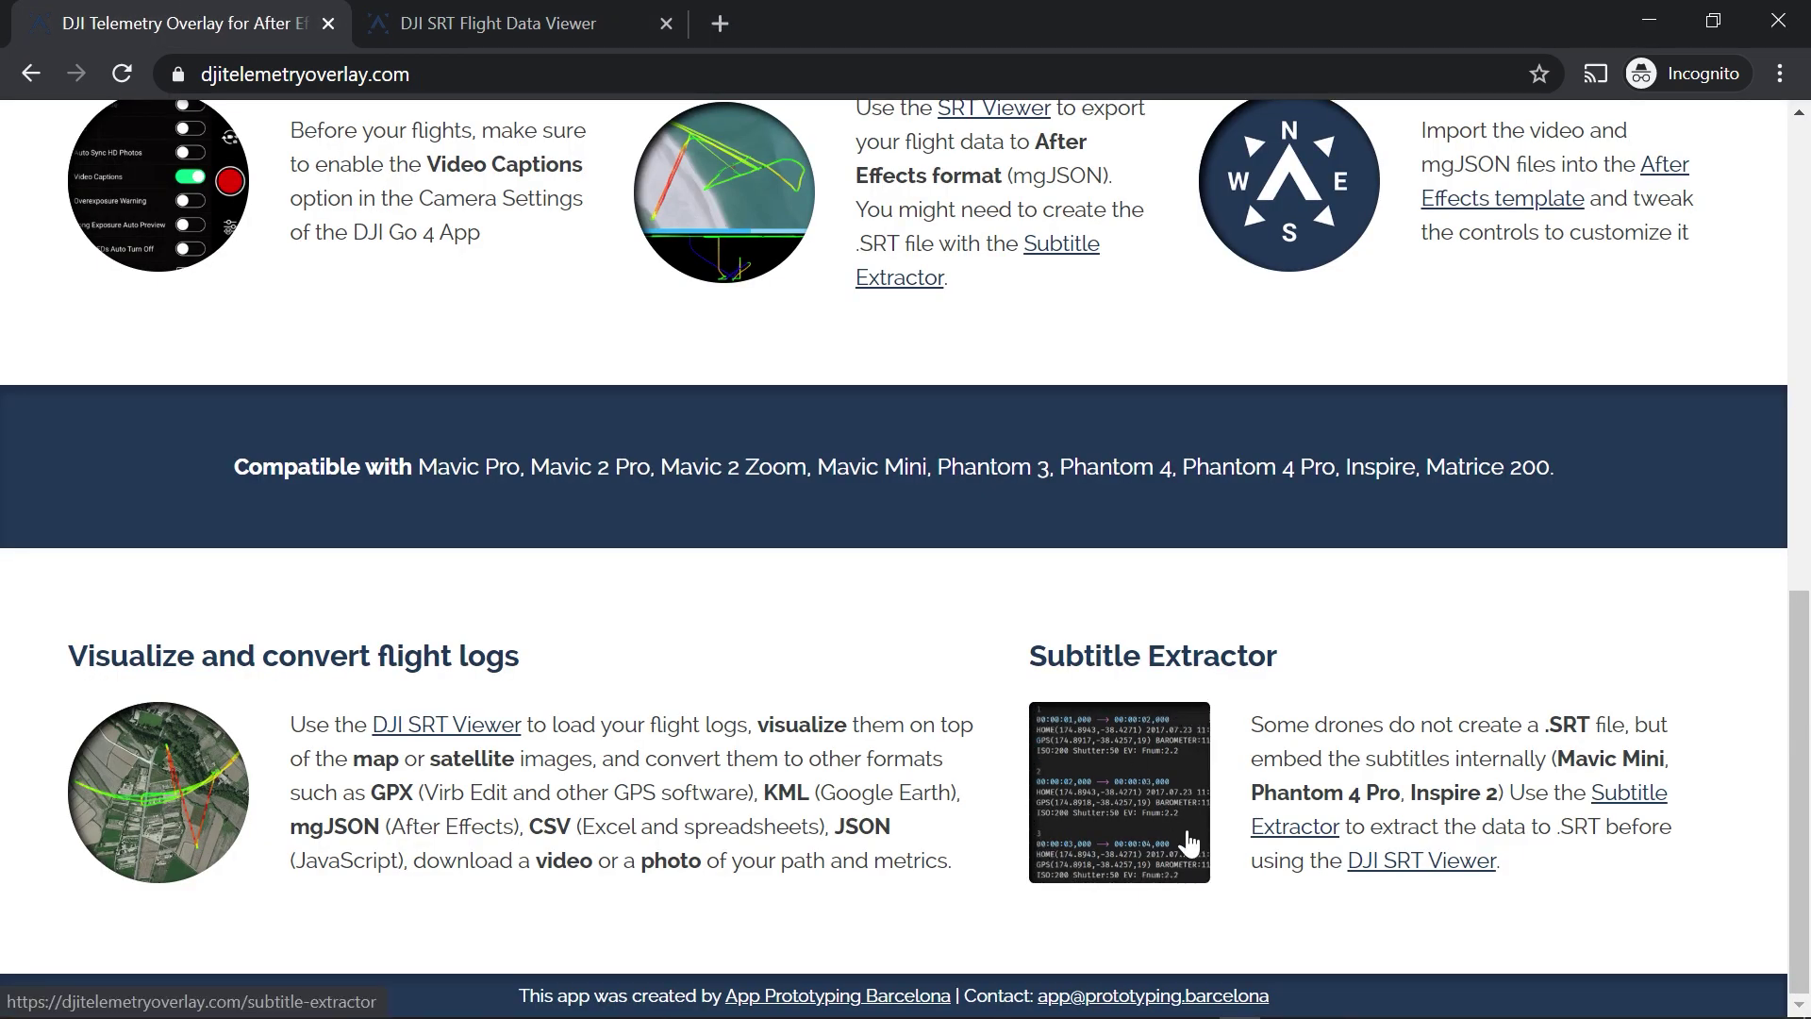
pyautogui.click(1189, 842)
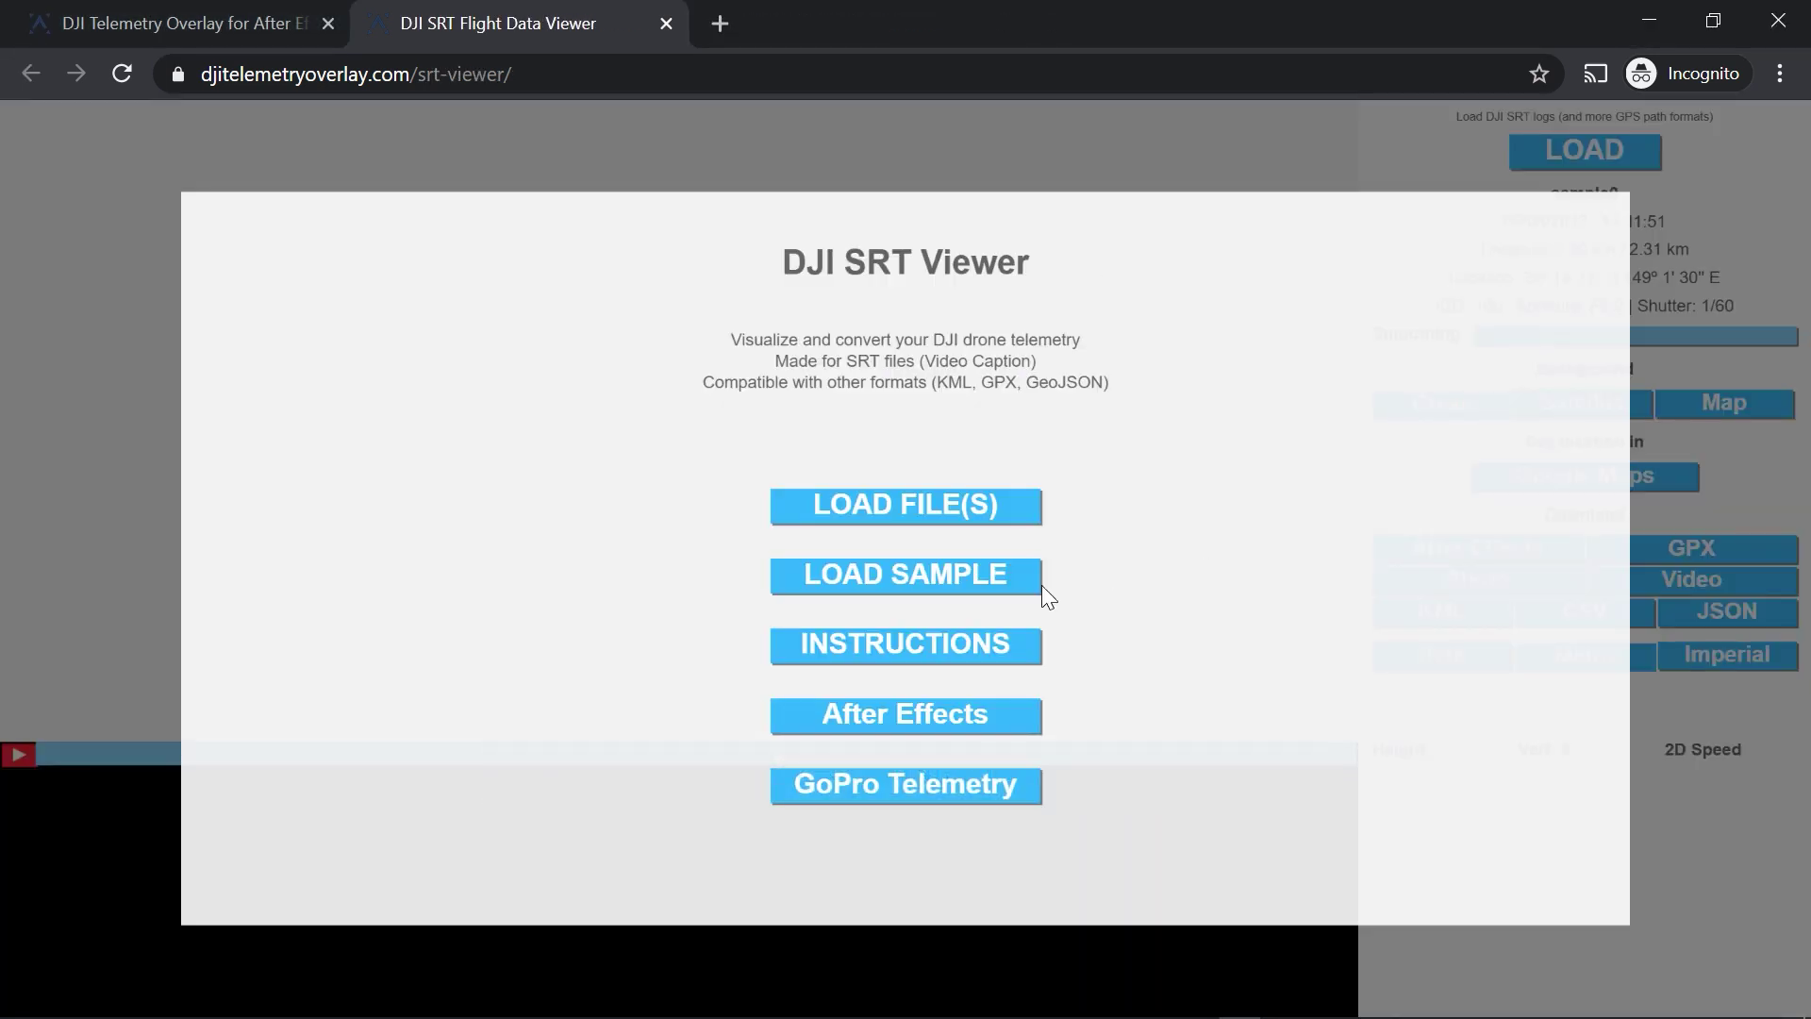
# - Load the DJI_0048.SRT flight log into the SRT Viewer and show its path over satellite imagery
pyautogui.click(917, 496)
pyautogui.doubleClick(493, 233)
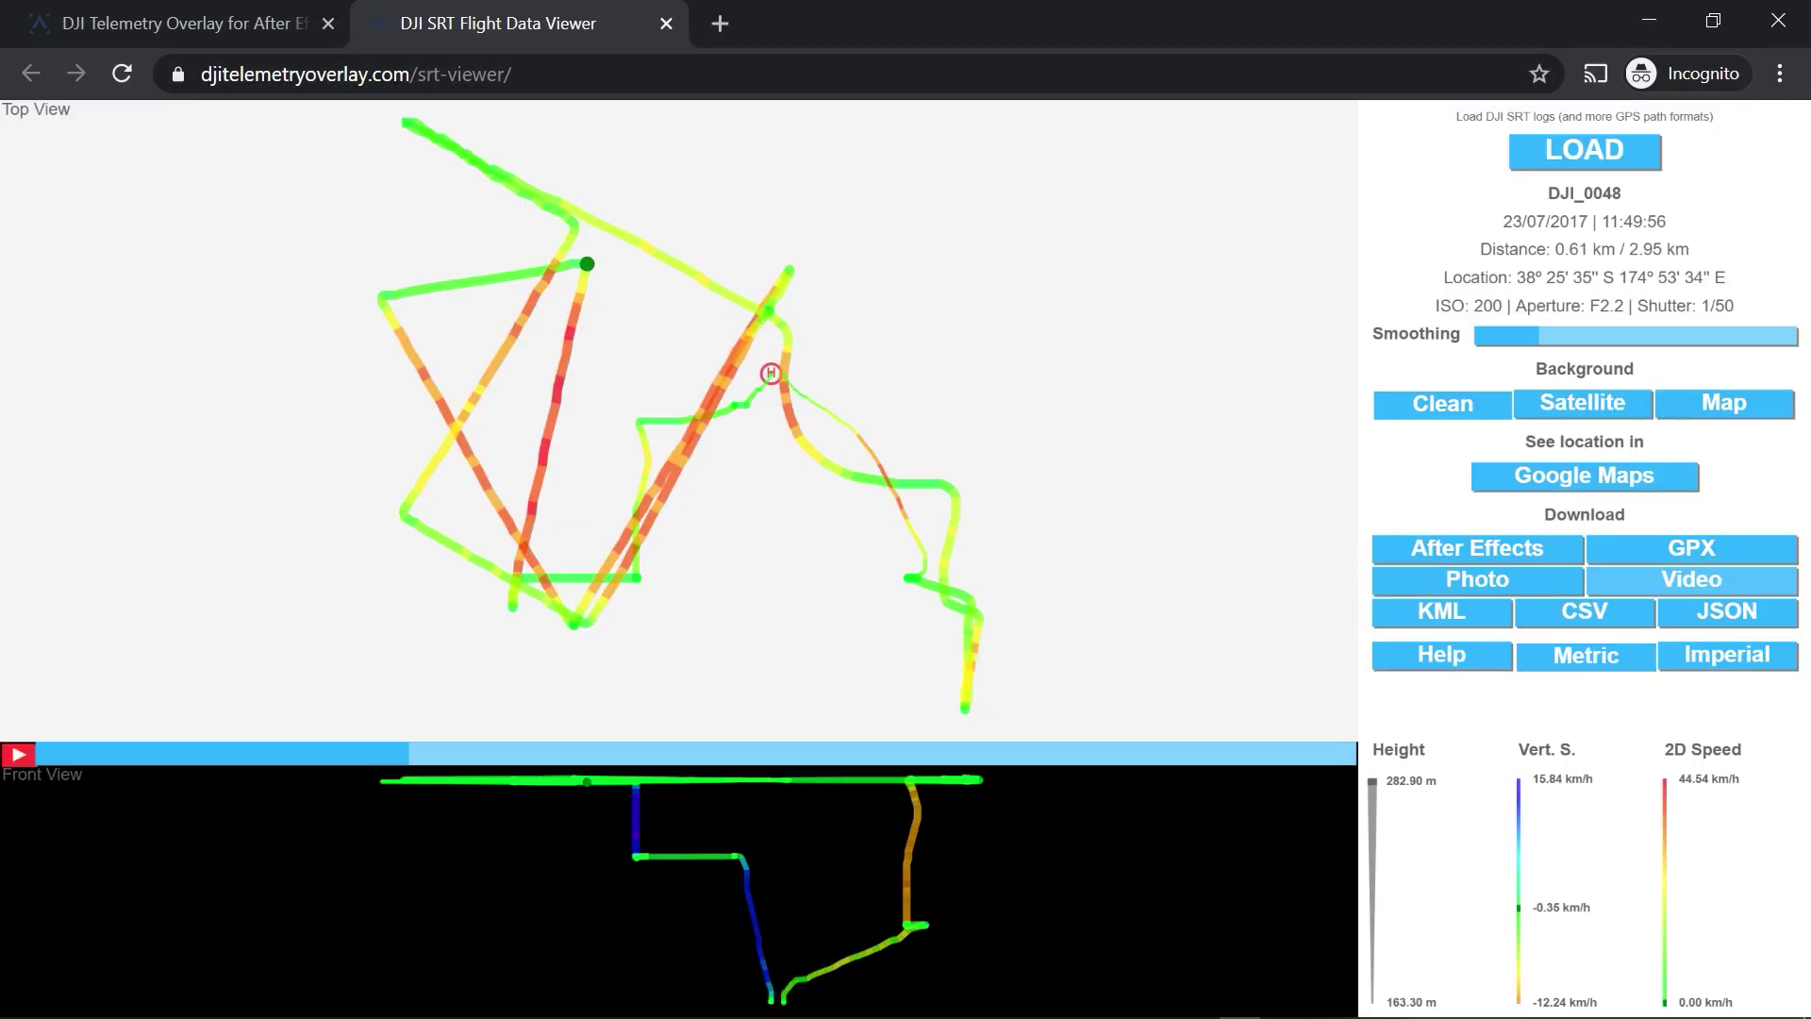
pyautogui.click(1585, 402)
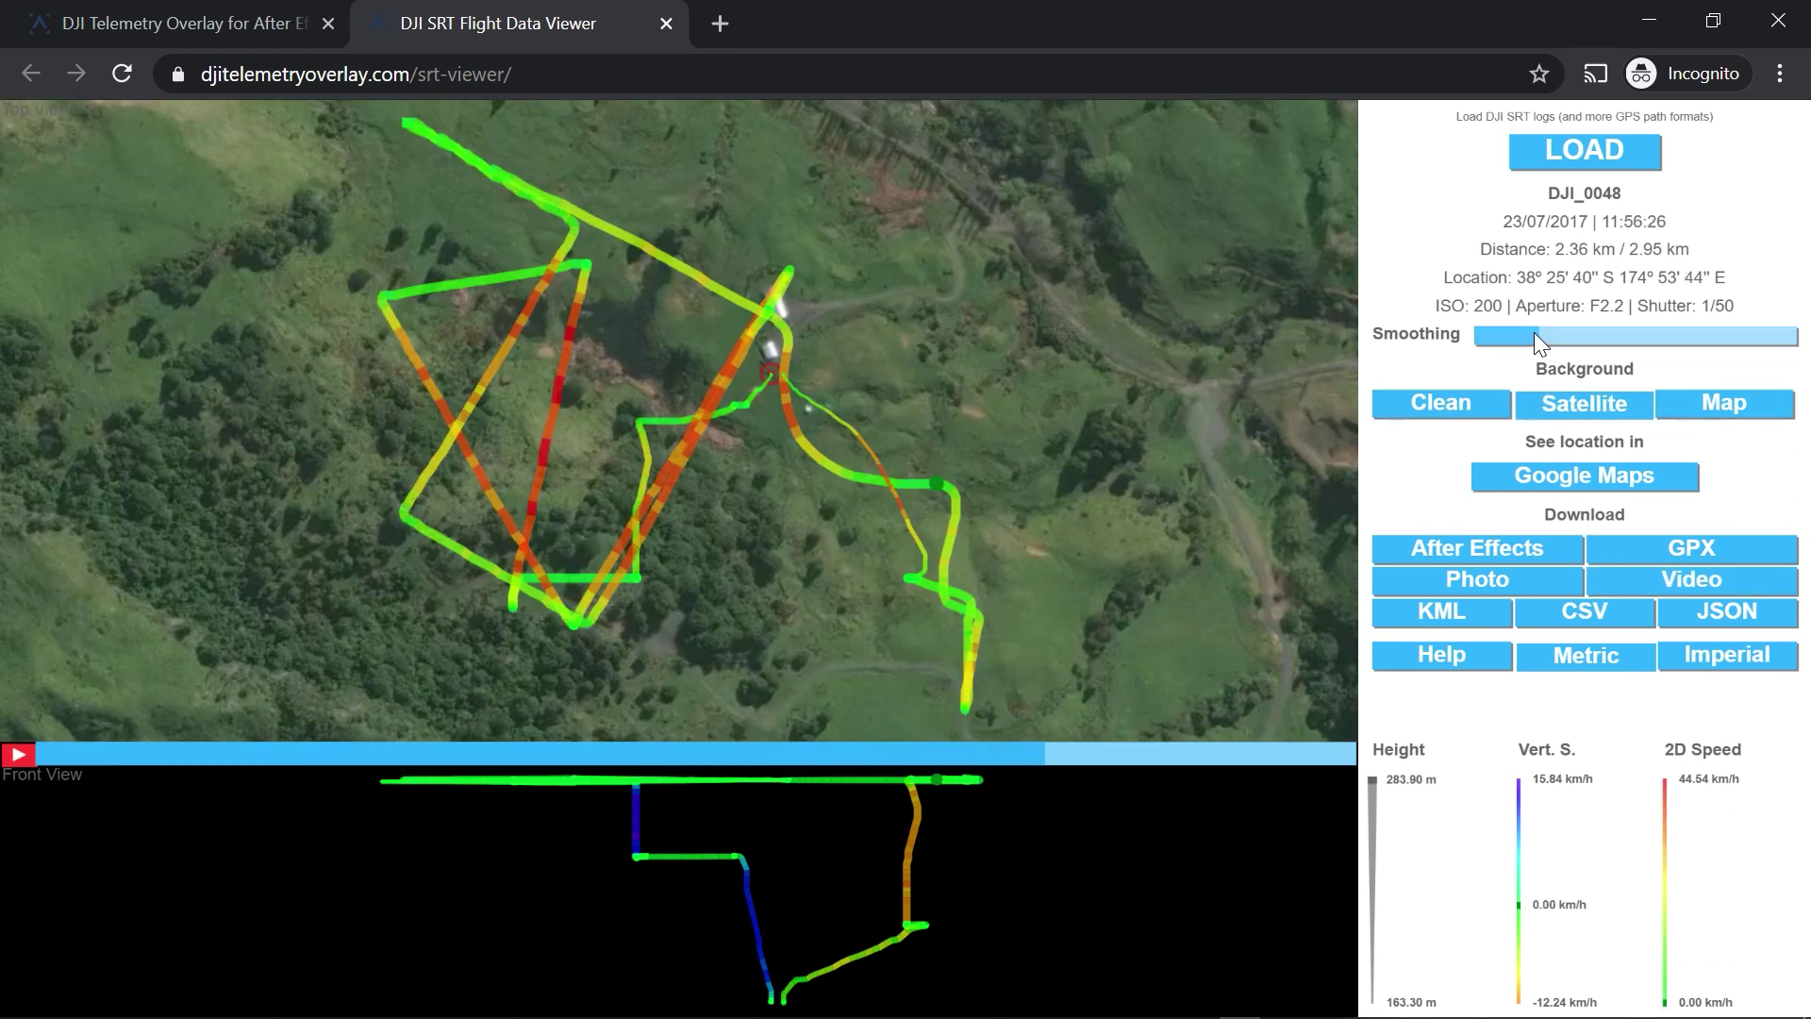
# - Adjust the smoothing of the flight path and download the flight log in GPX format
pyautogui.moveTo(1534, 332)
pyautogui.mouseDown()
pyautogui.moveTo(1498, 332)
pyautogui.moveTo(1678, 341)
pyautogui.moveTo(1531, 341)
pyautogui.mouseUp()
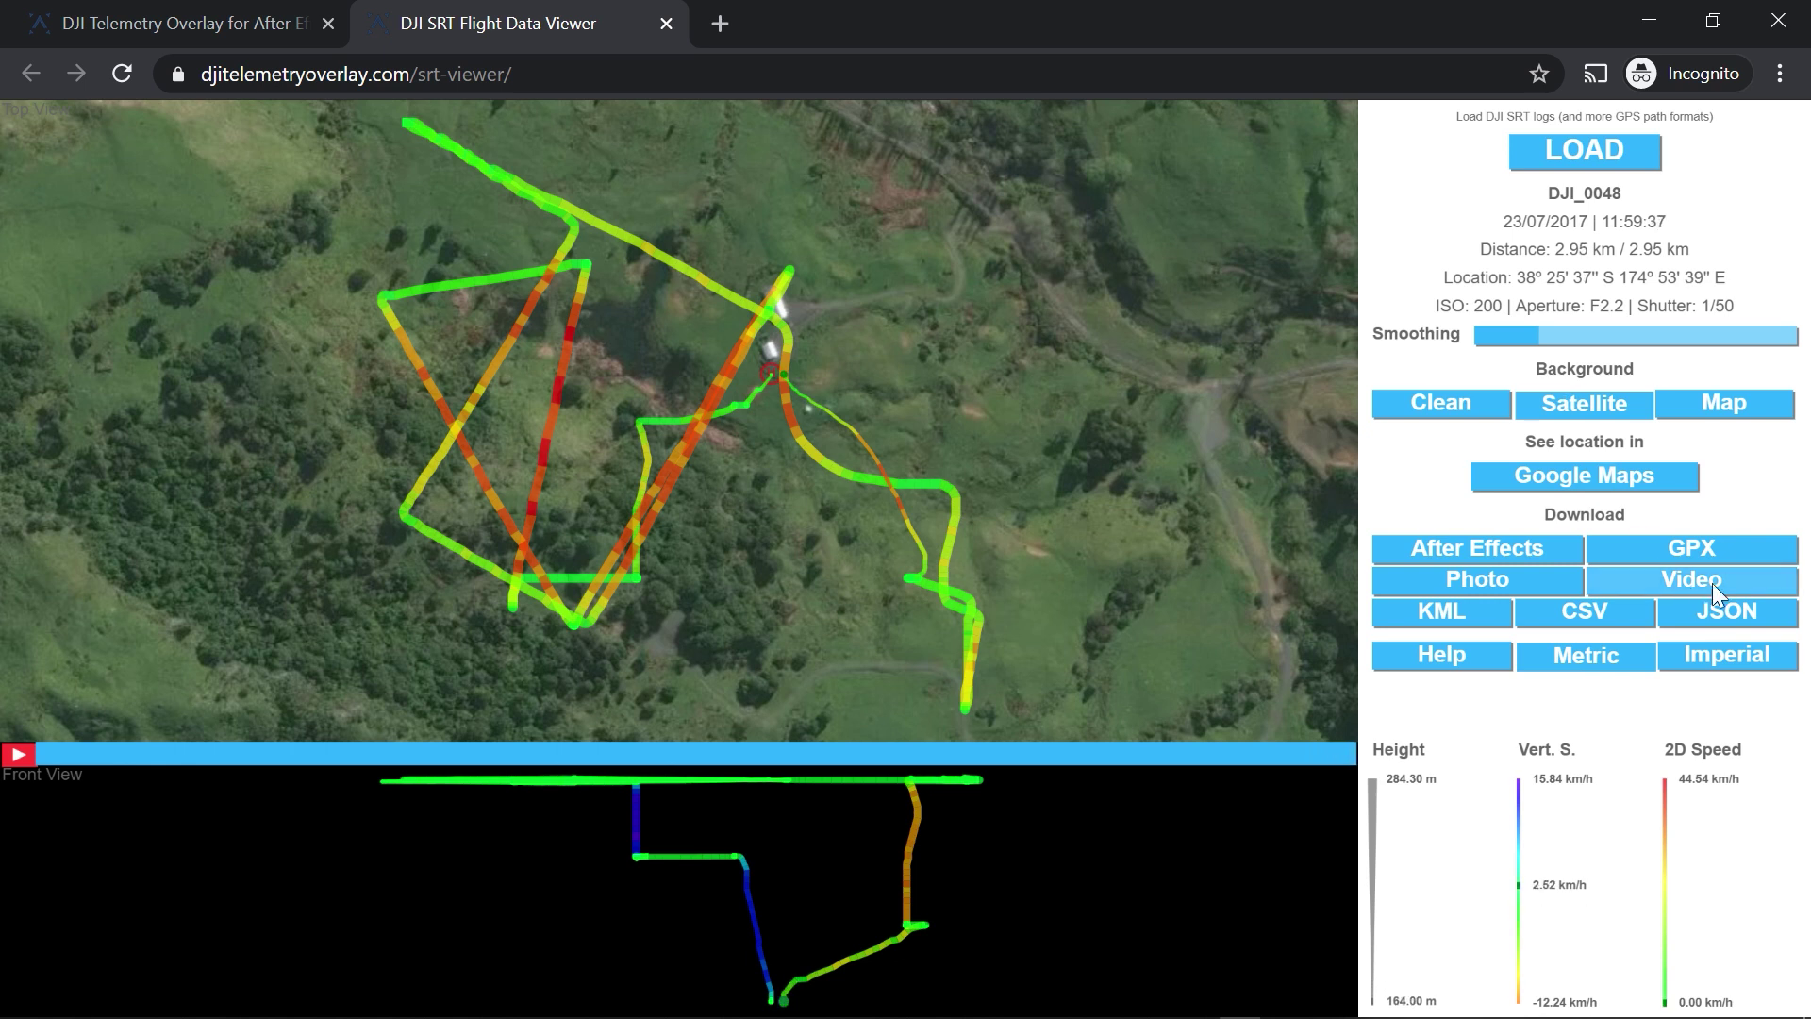
pyautogui.click(1691, 536)
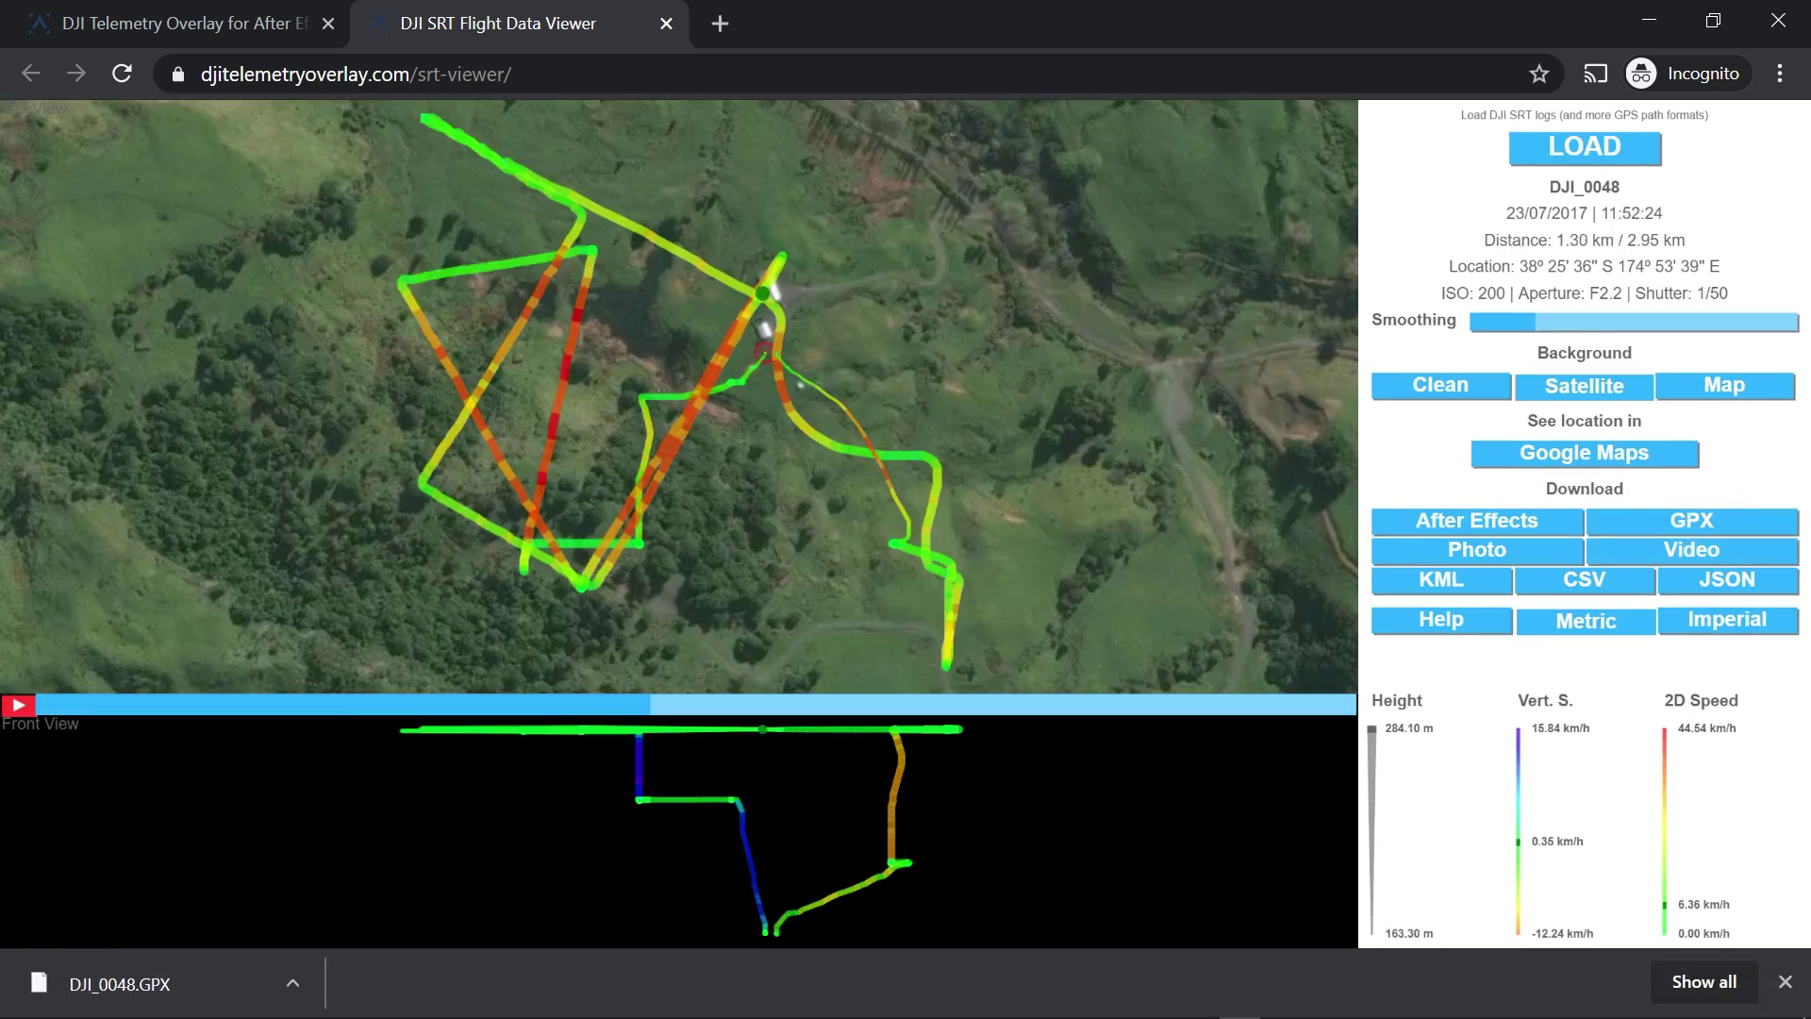
# - Switch to Google Earth Pro and import DJI_0048.GPX from the footage folder with all file types listed, creating KML tracks
pyautogui.click(1281, 997)
pyautogui.click(26, 47)
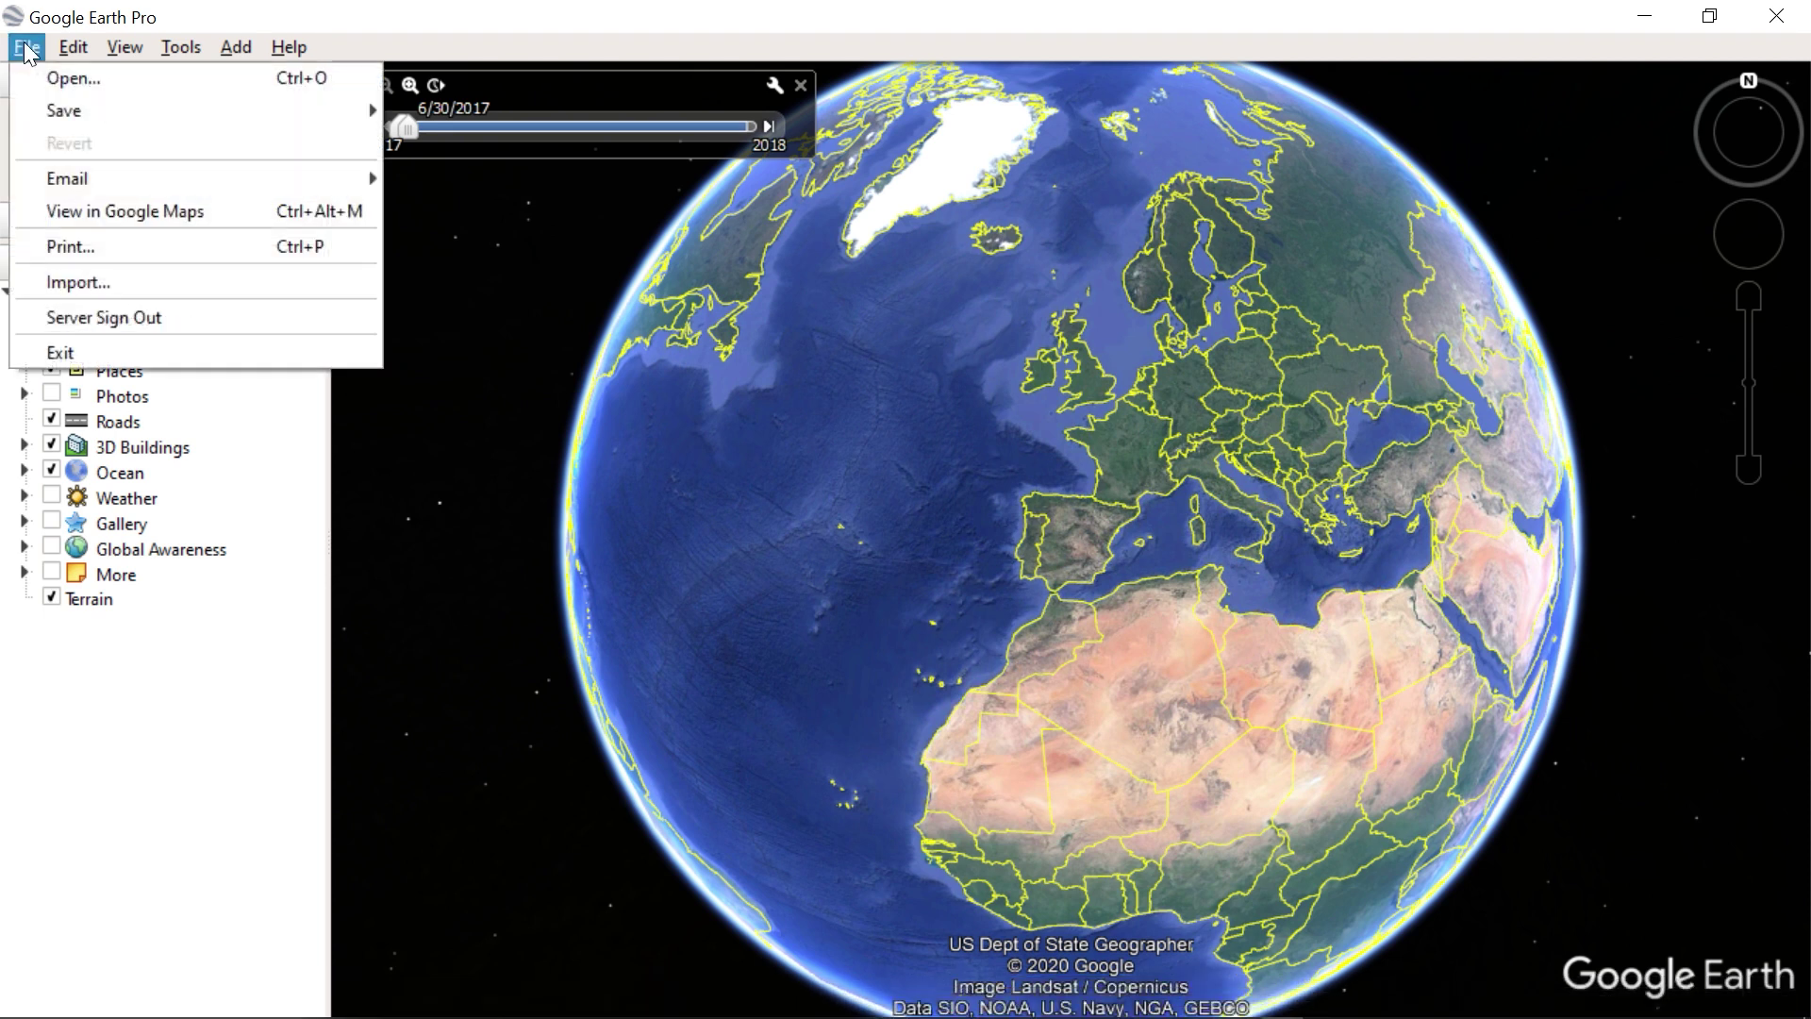
pyautogui.click(113, 283)
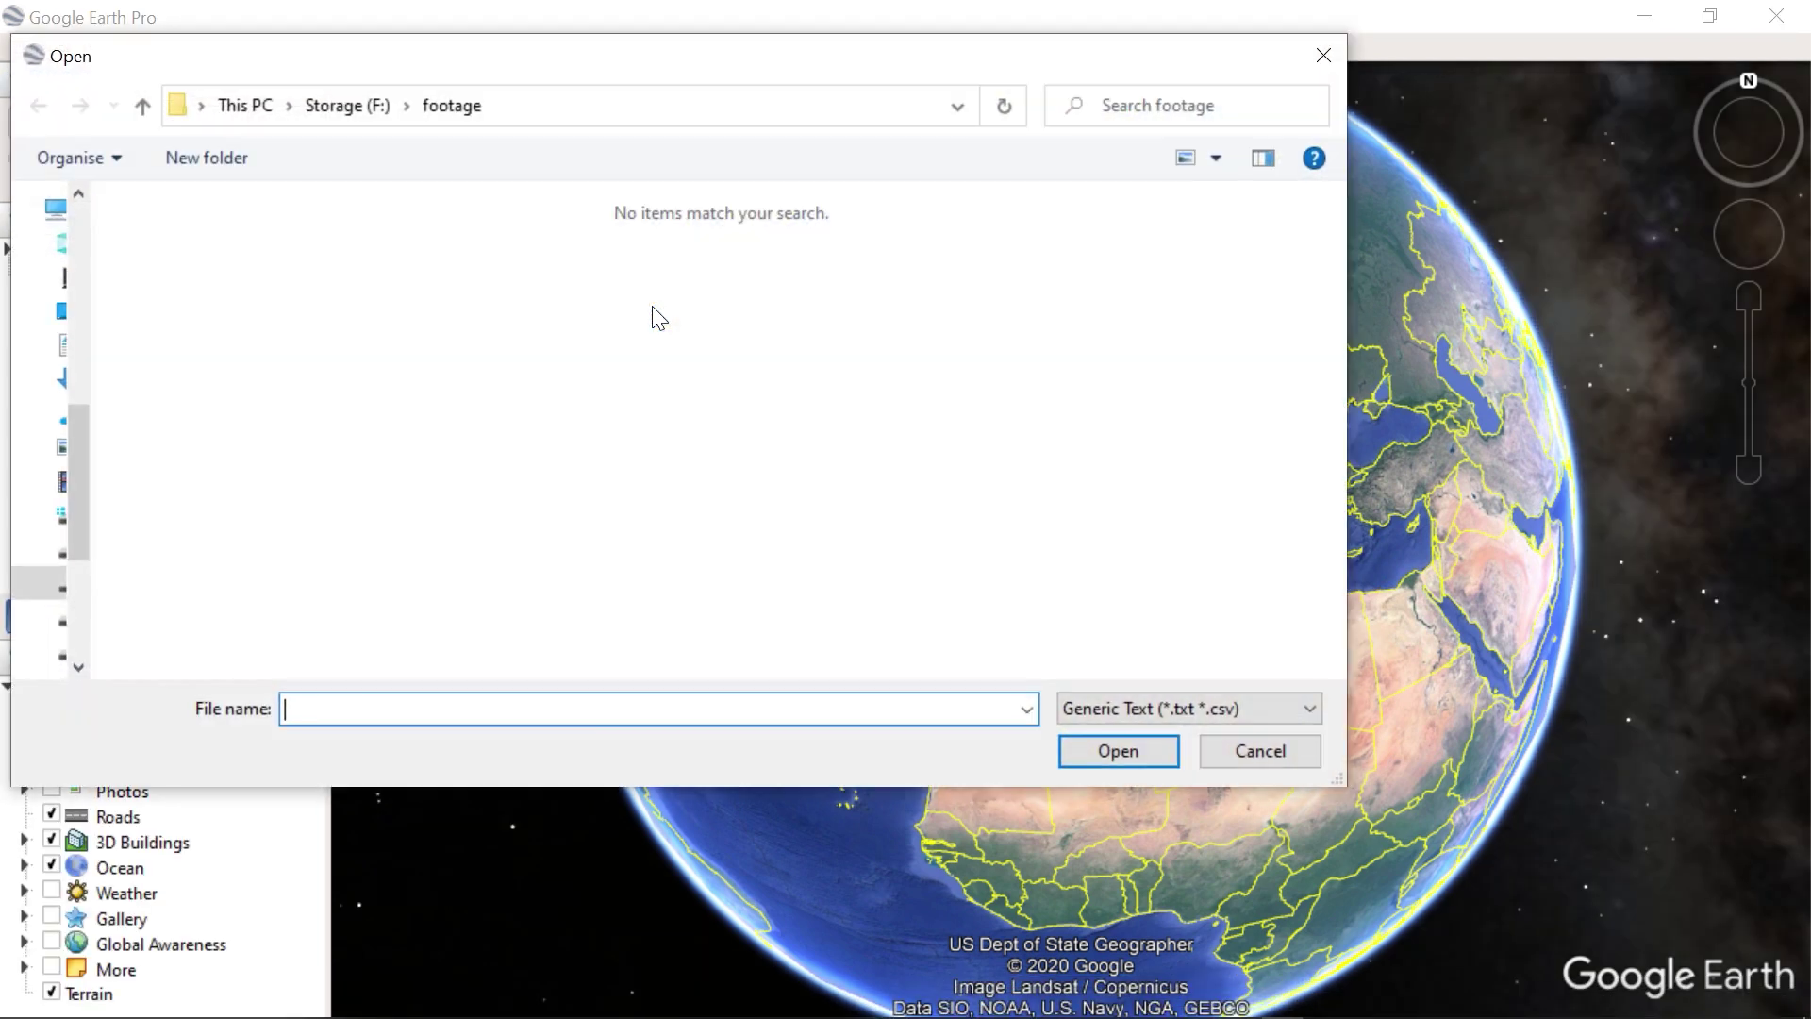
pyautogui.click(1277, 706)
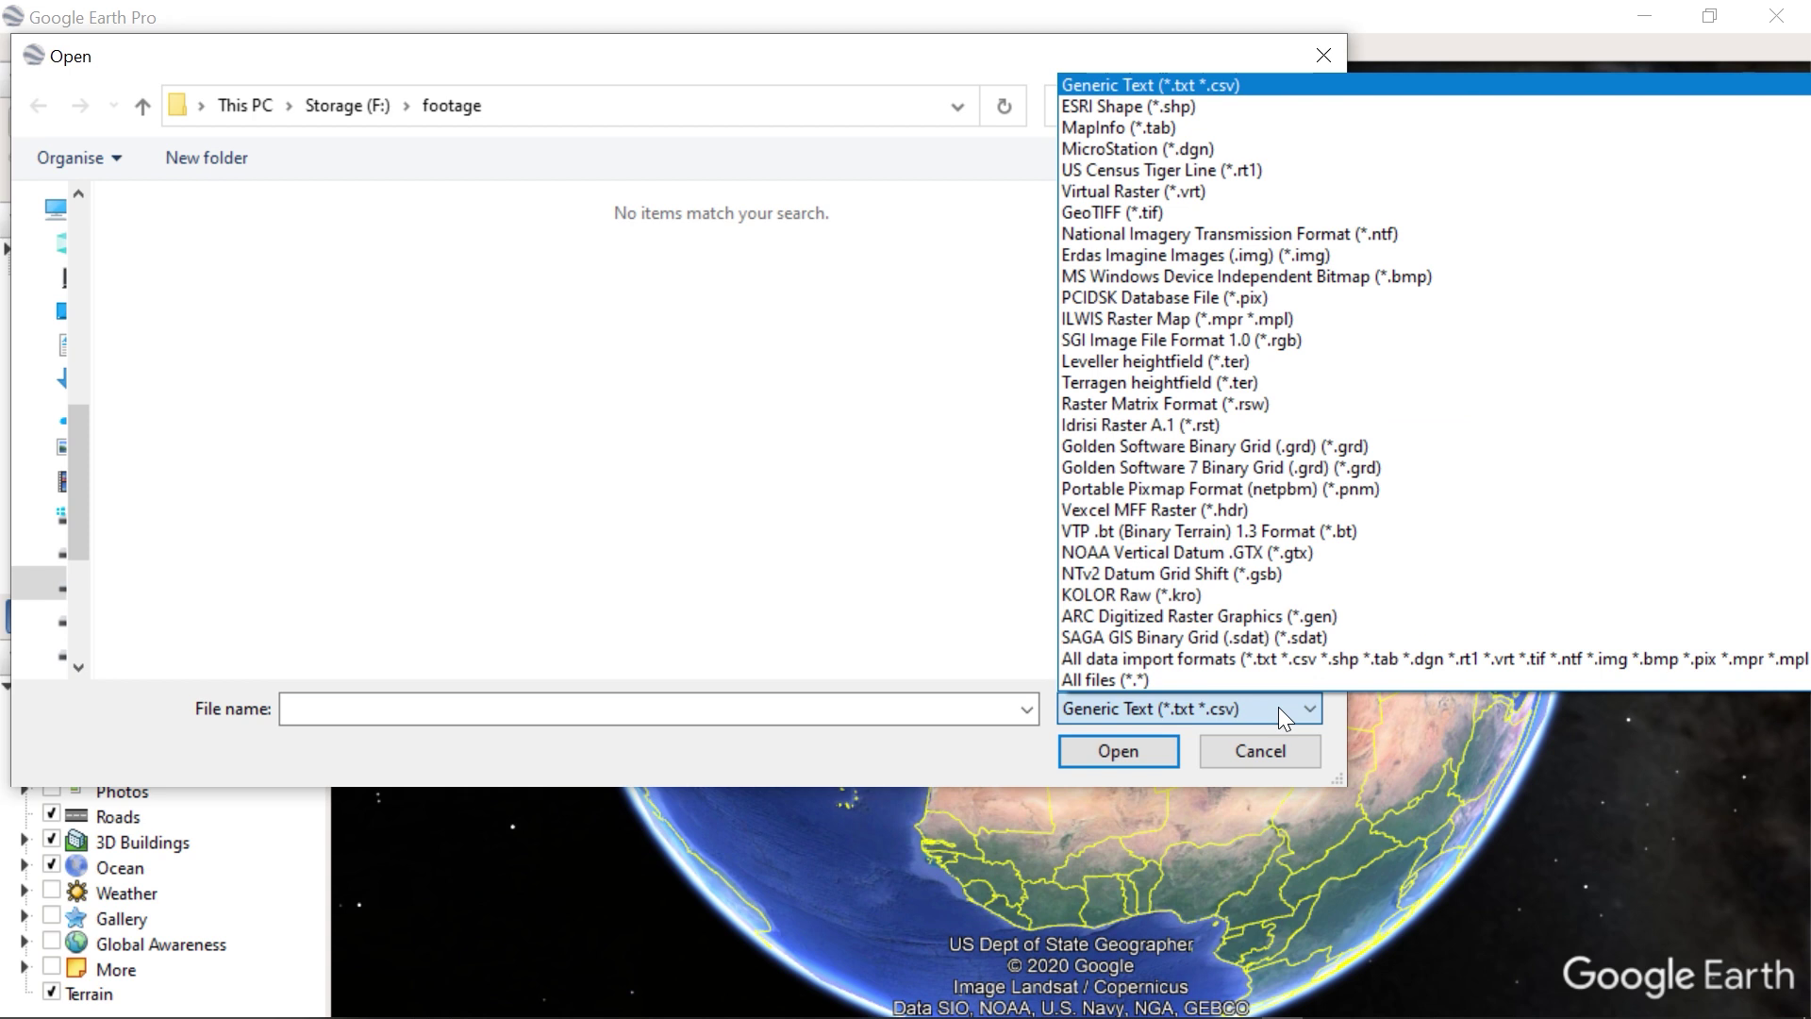
pyautogui.click(1225, 681)
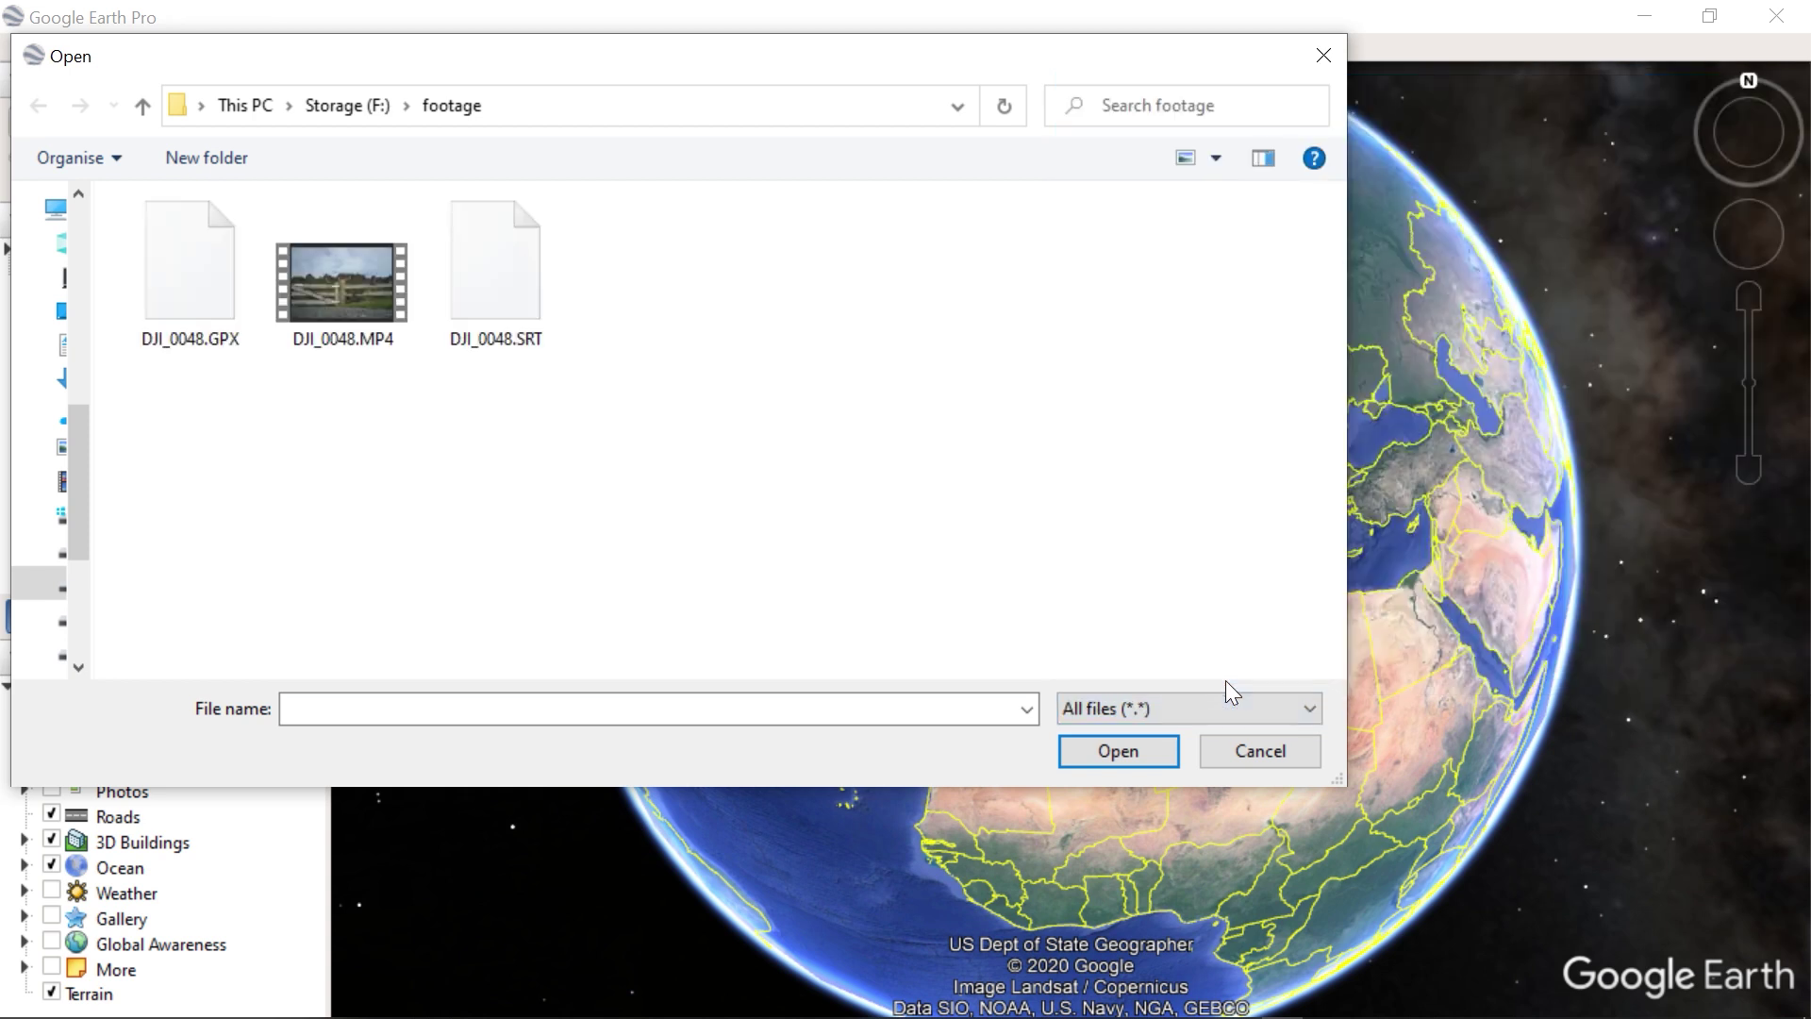
pyautogui.click(173, 283)
pyautogui.click(1121, 750)
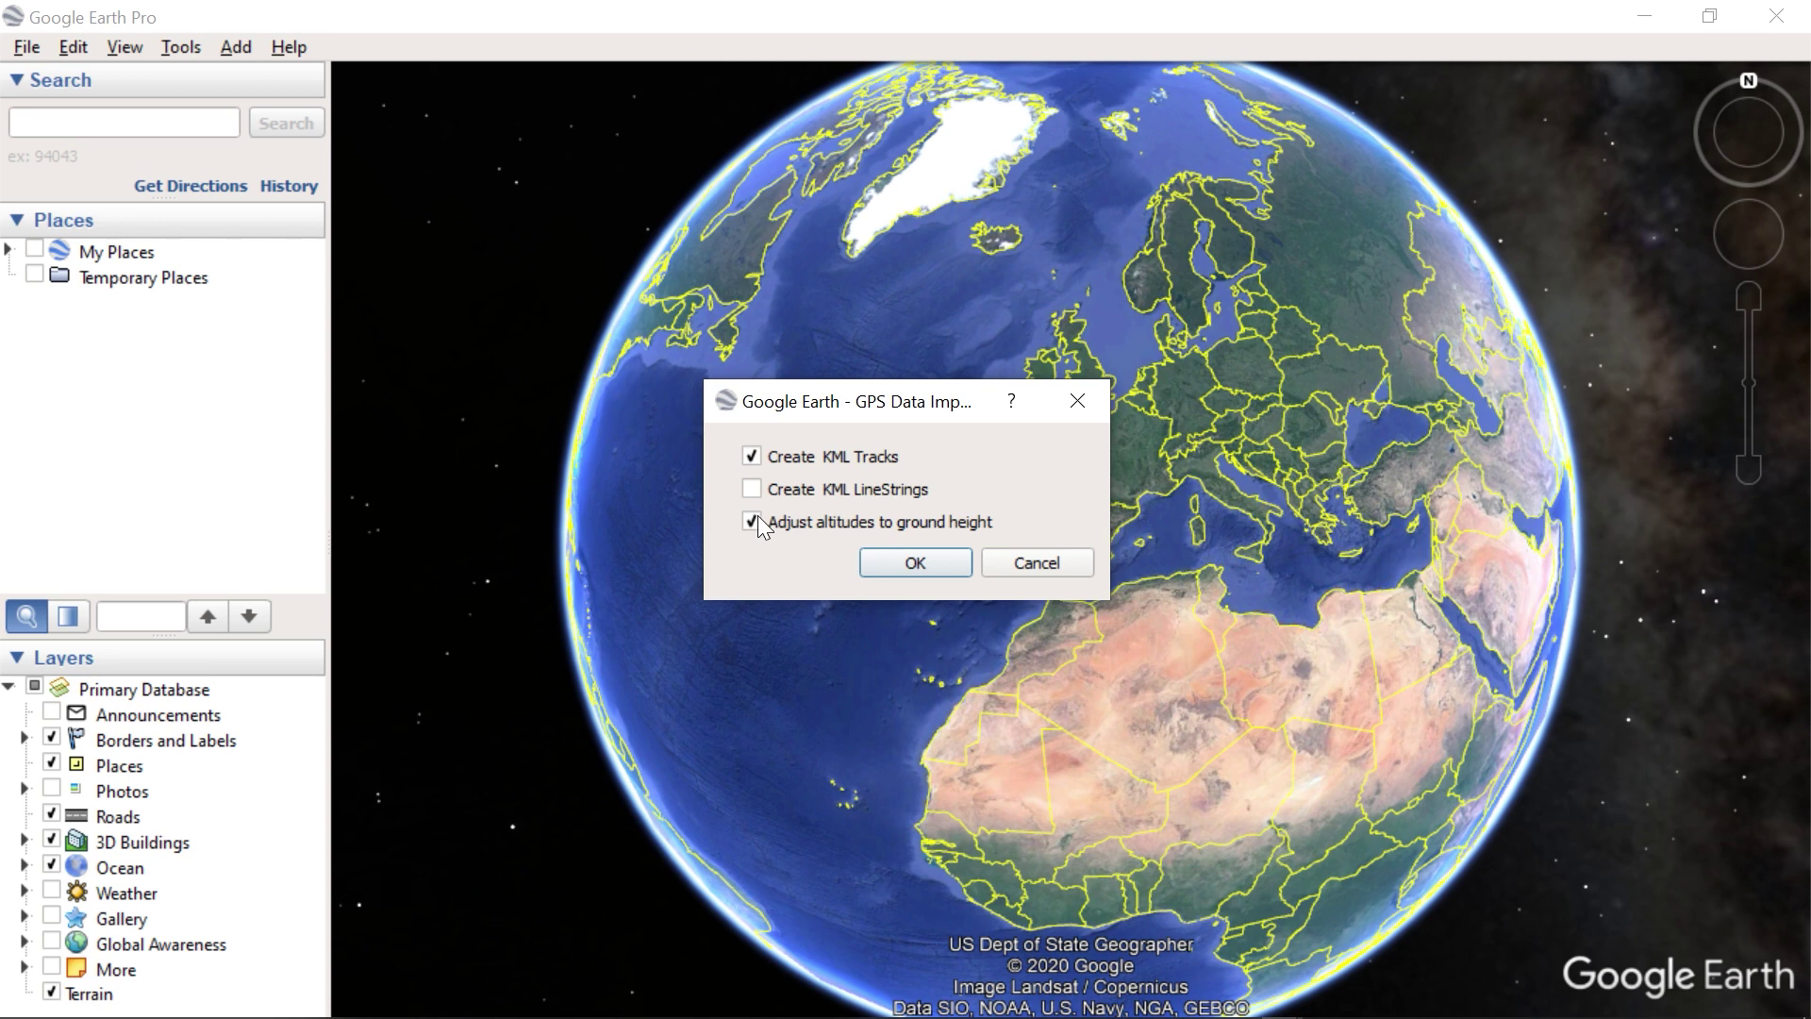
pyautogui.click(914, 562)
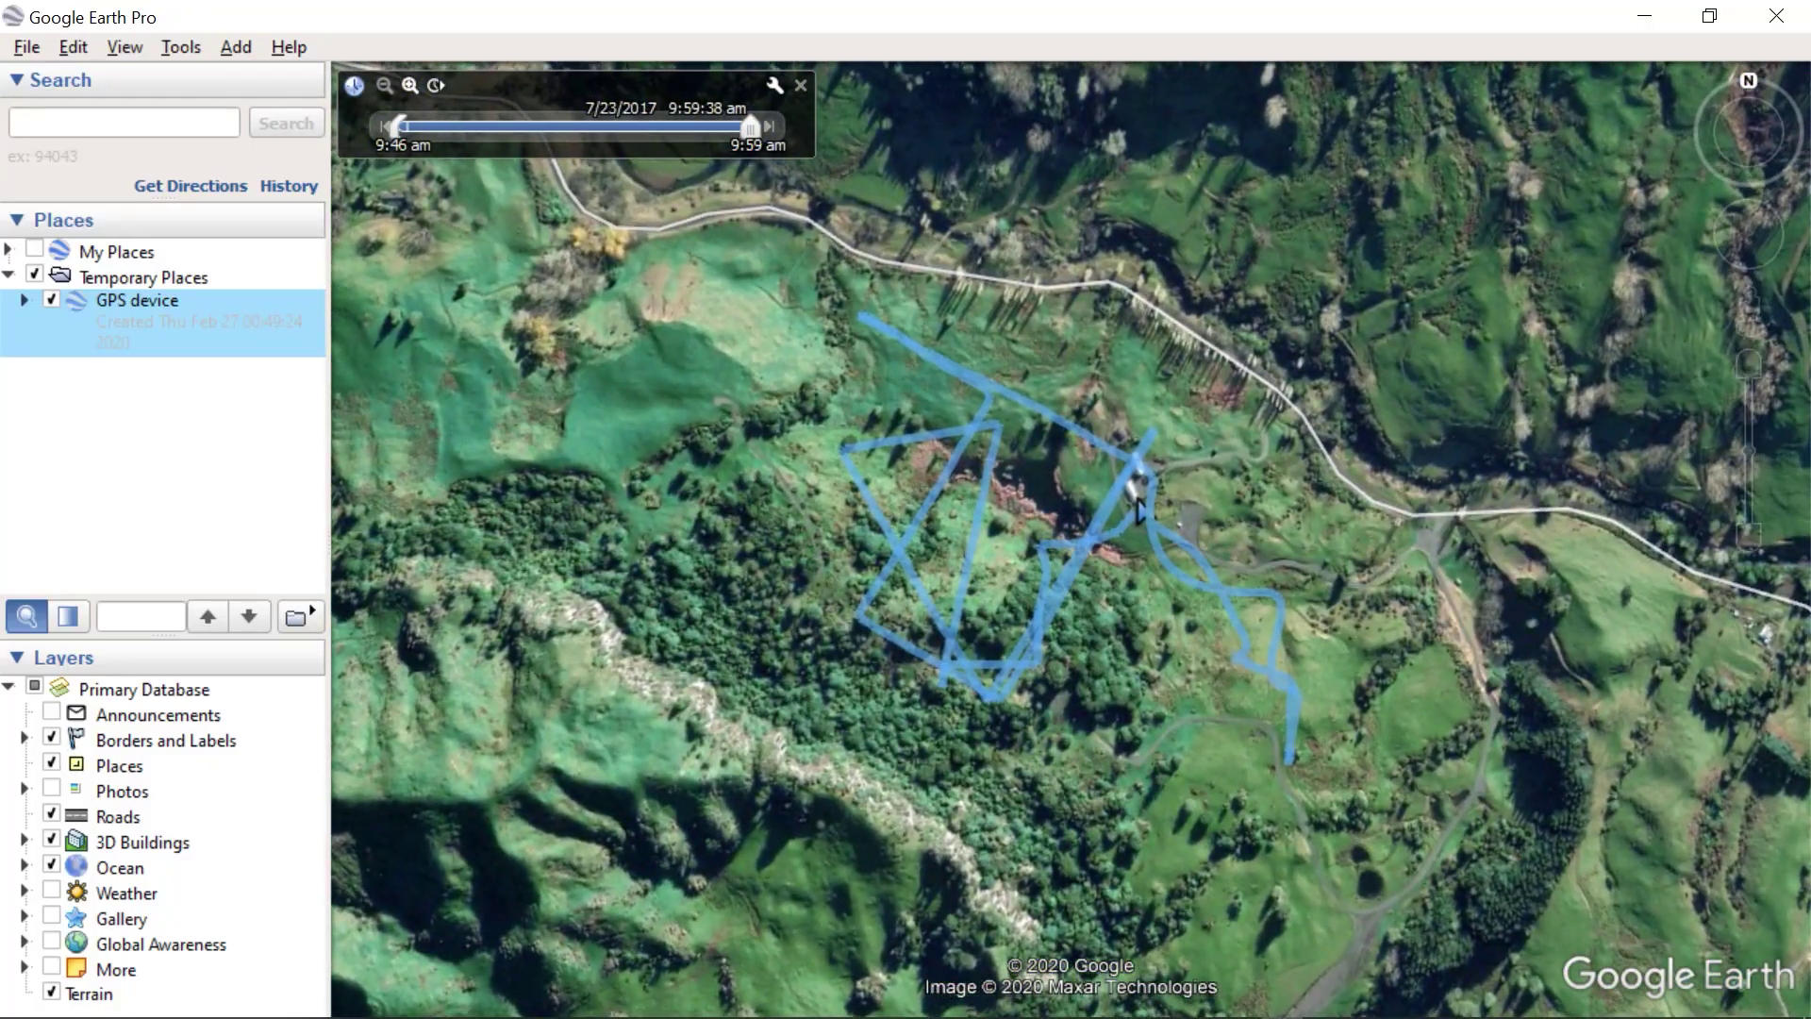
# - Hide the Borders and Labels, Places, Roads and Ocean layers
pyautogui.click(51, 737)
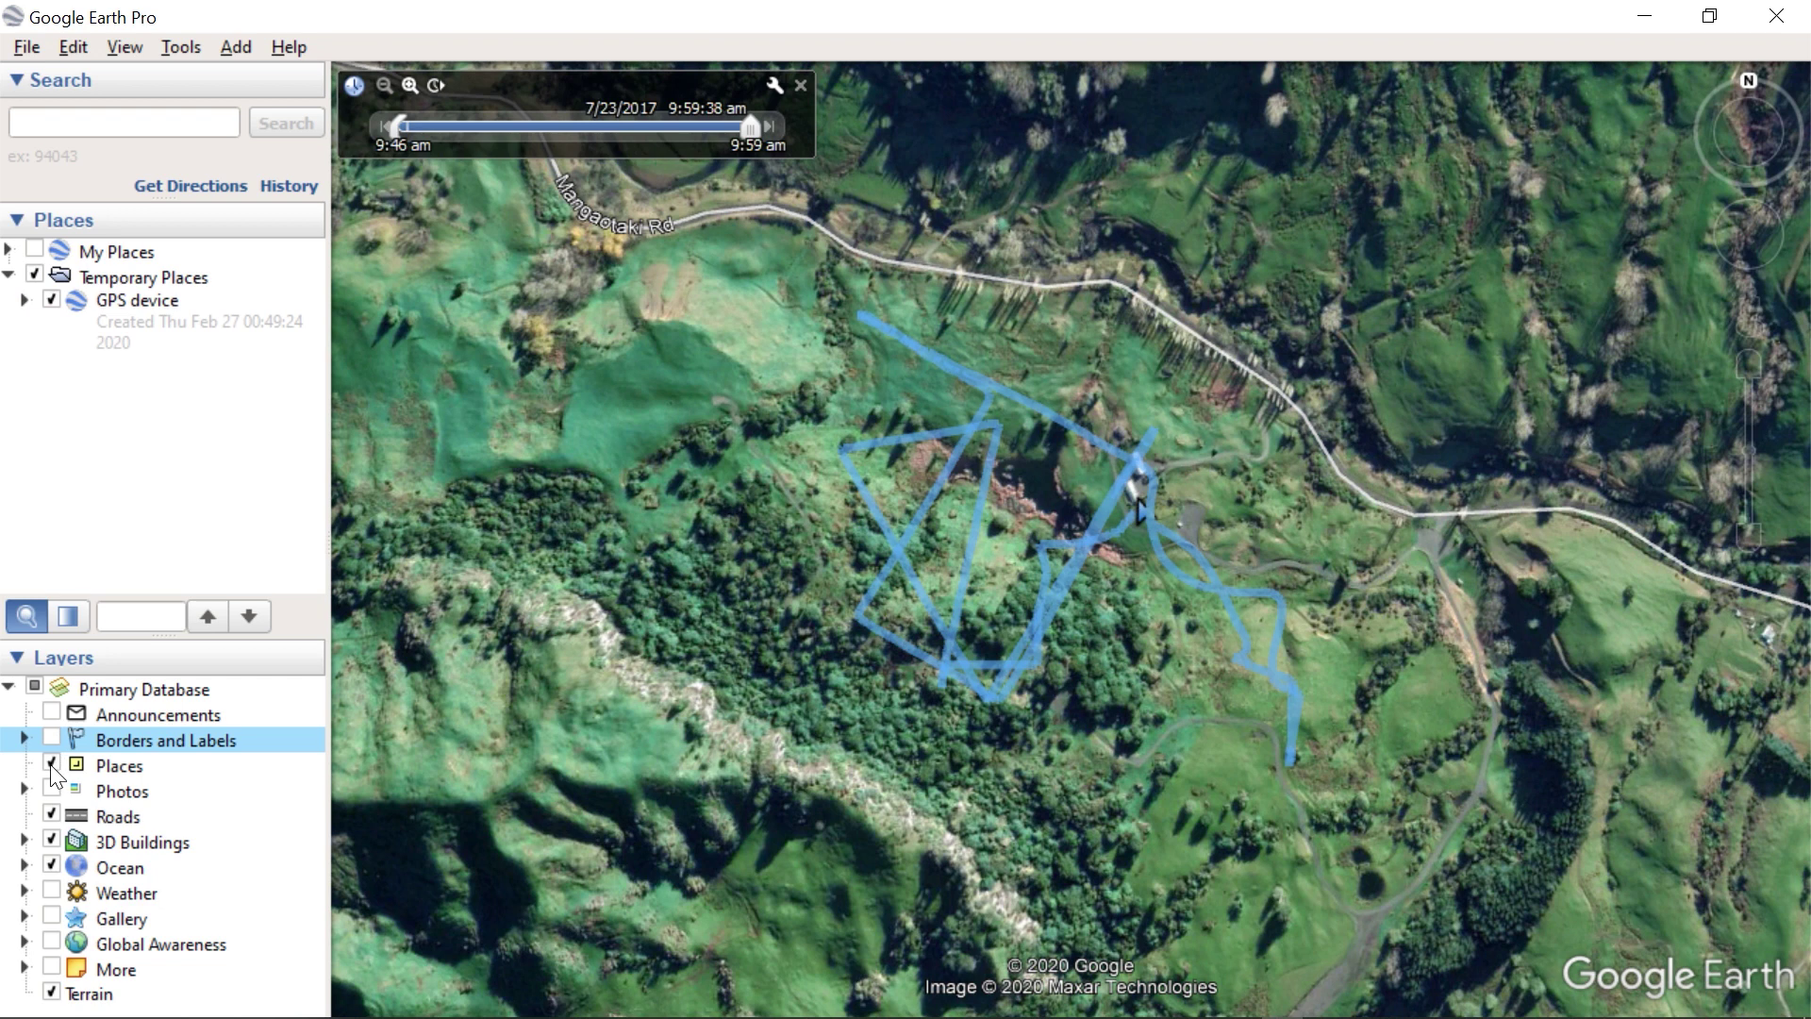
pyautogui.click(51, 765)
pyautogui.click(51, 815)
pyautogui.click(51, 866)
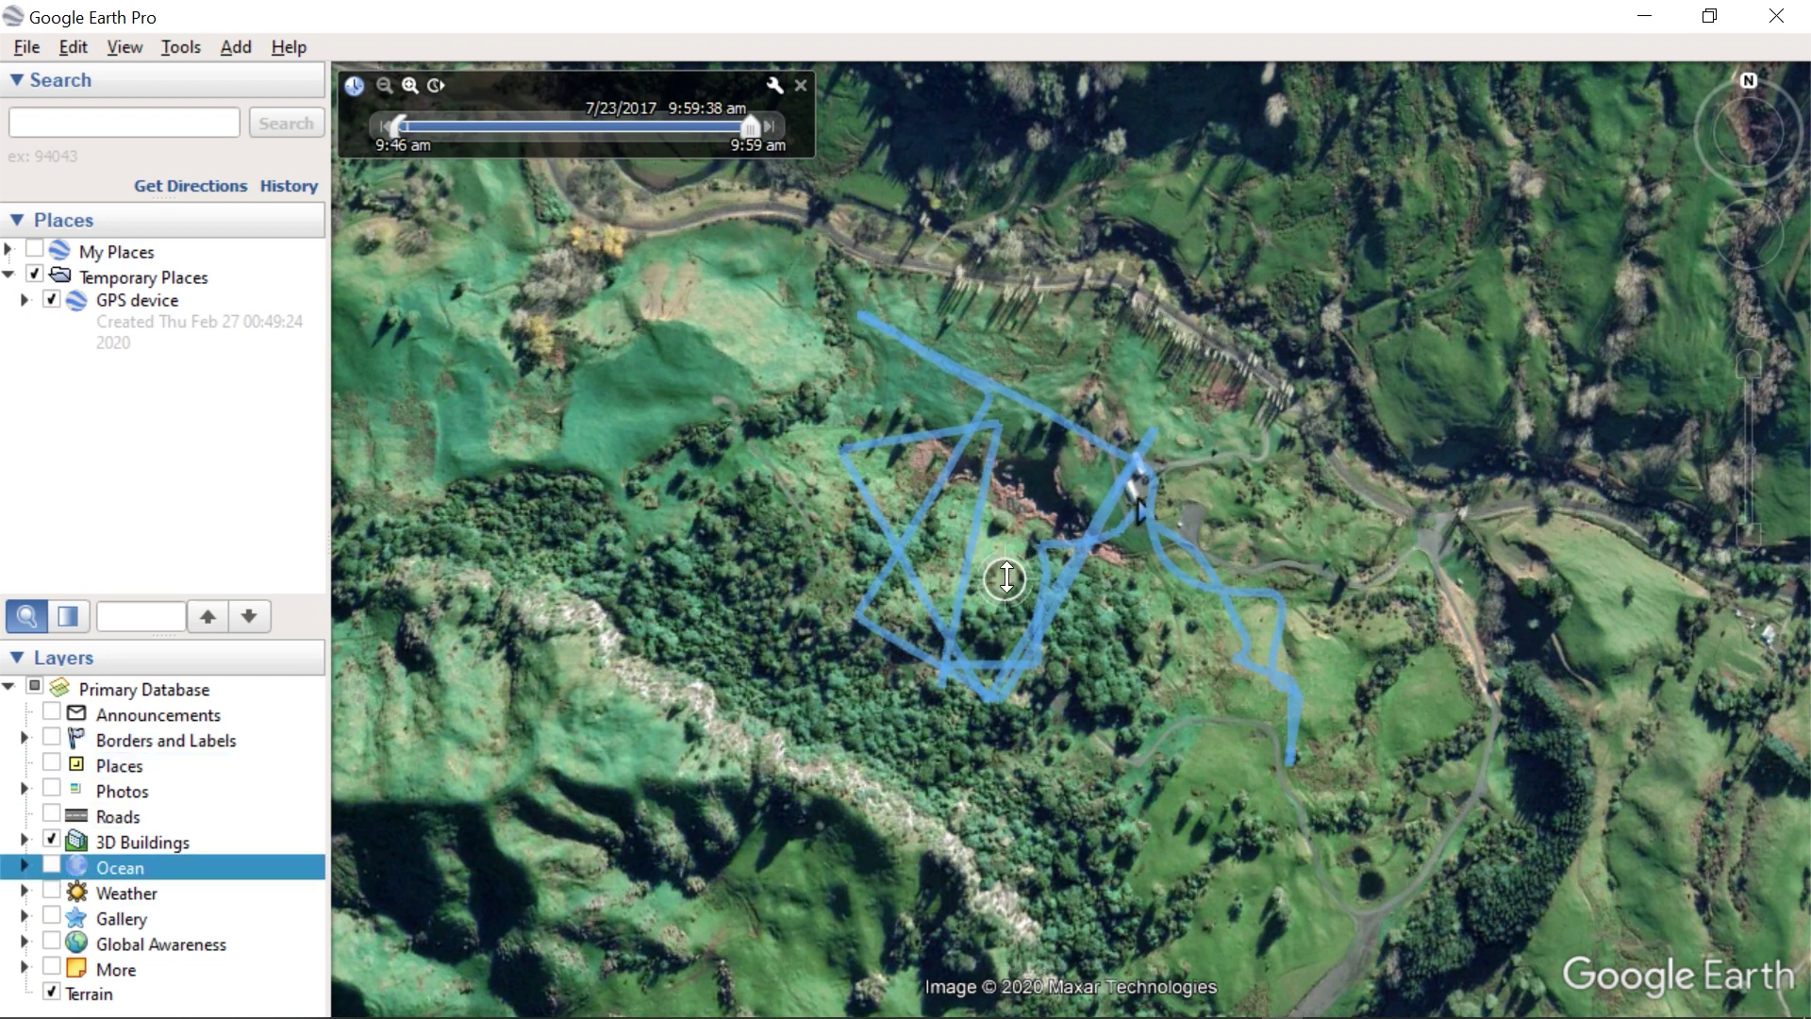
# - Compare the flight track from a tilted view with the Terrain layer off and on again
pyautogui.moveTo(1007, 577); pyautogui.dragTo(973, 984, button='middle')
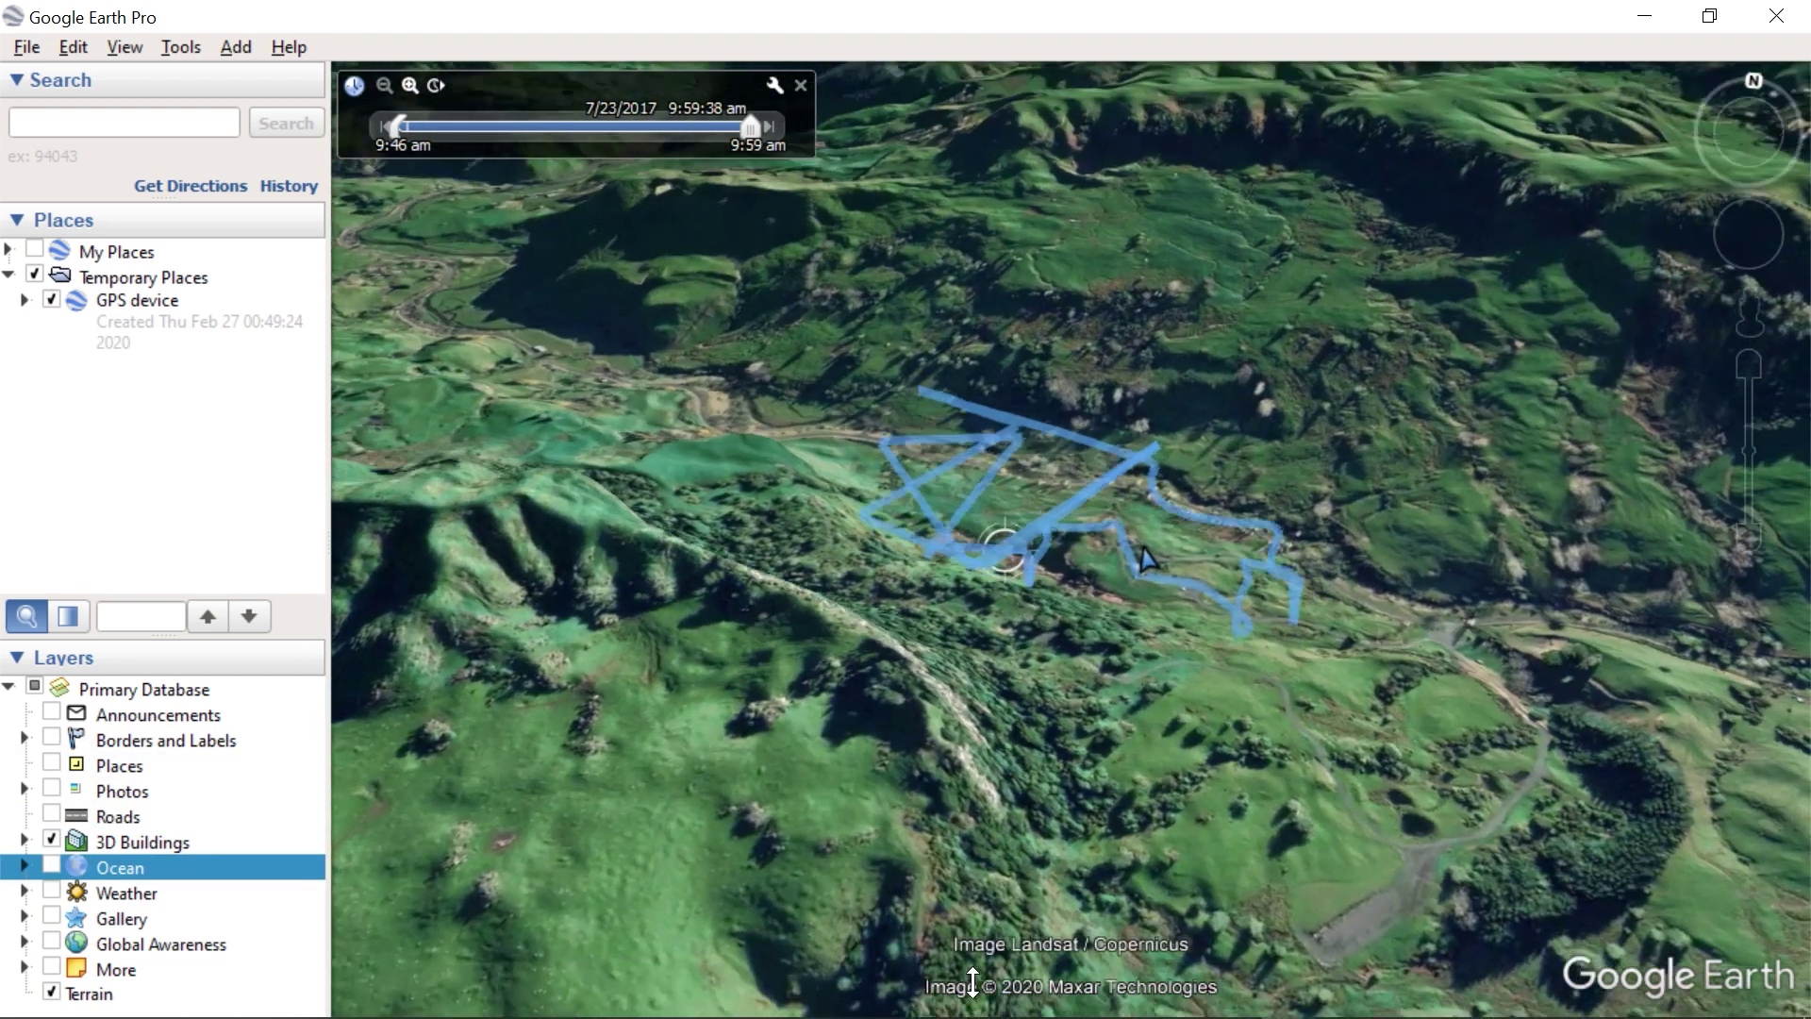
pyautogui.click(50, 993)
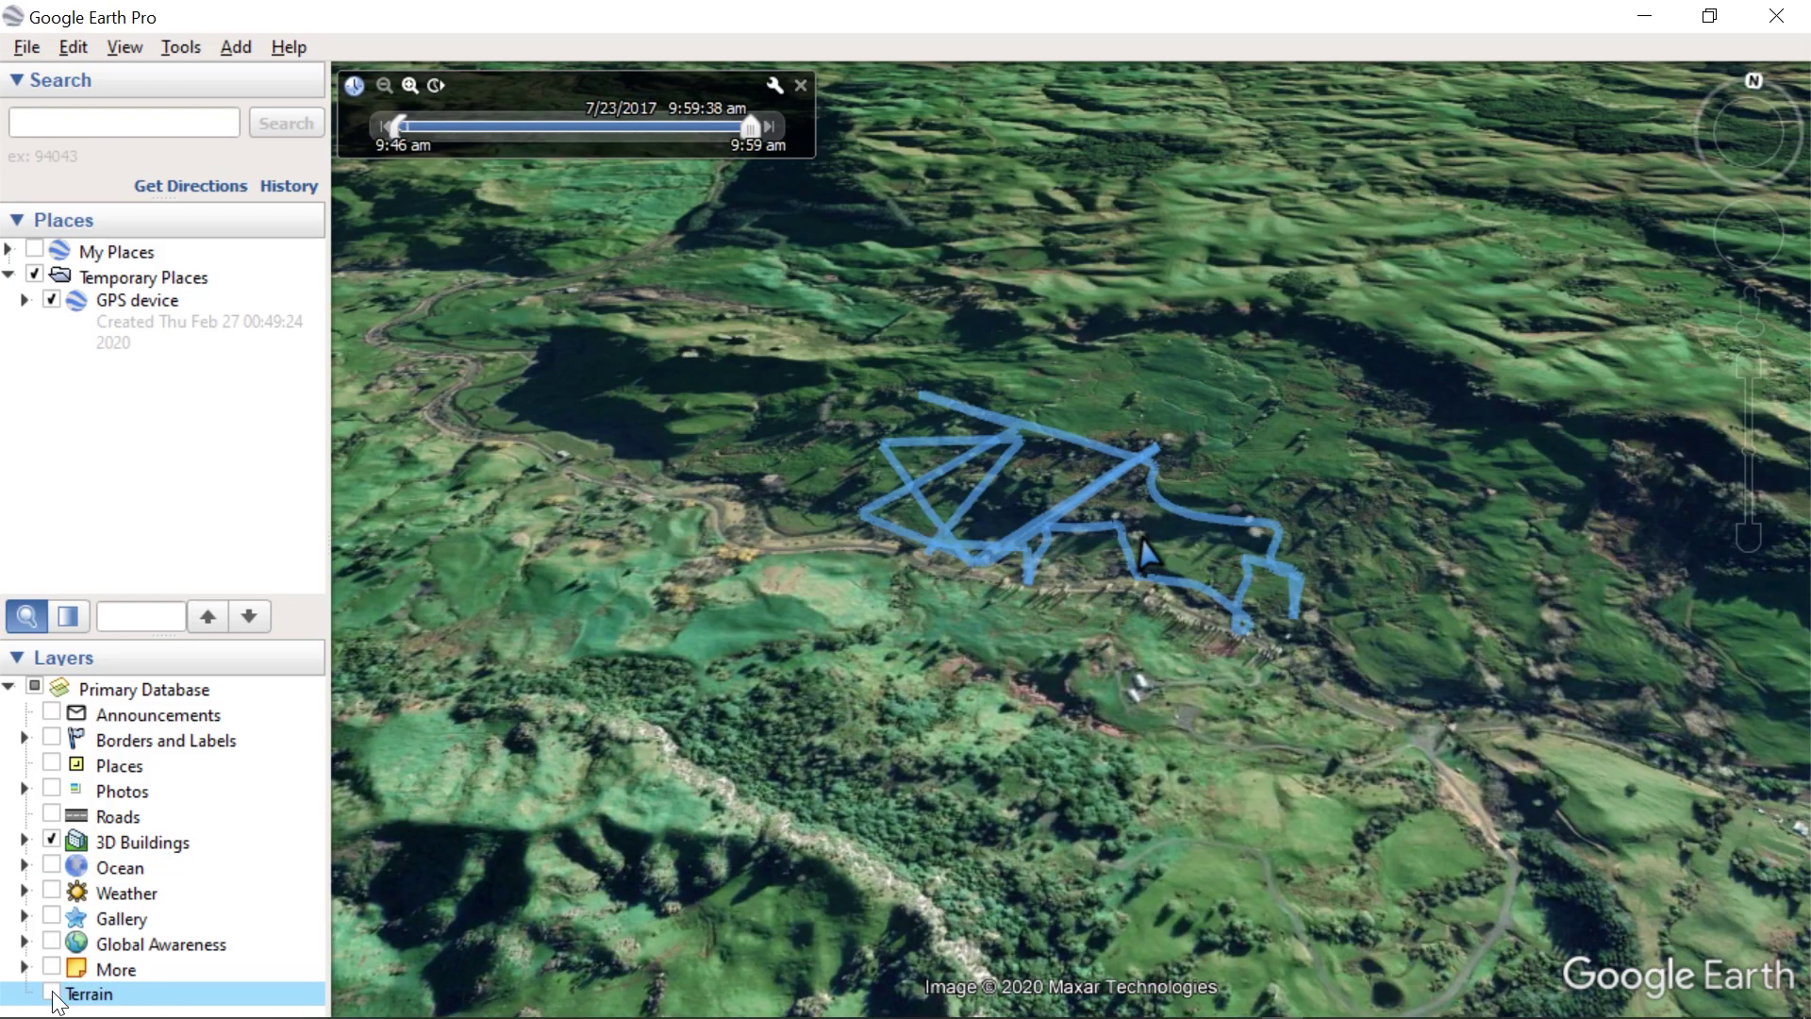
pyautogui.click(51, 992)
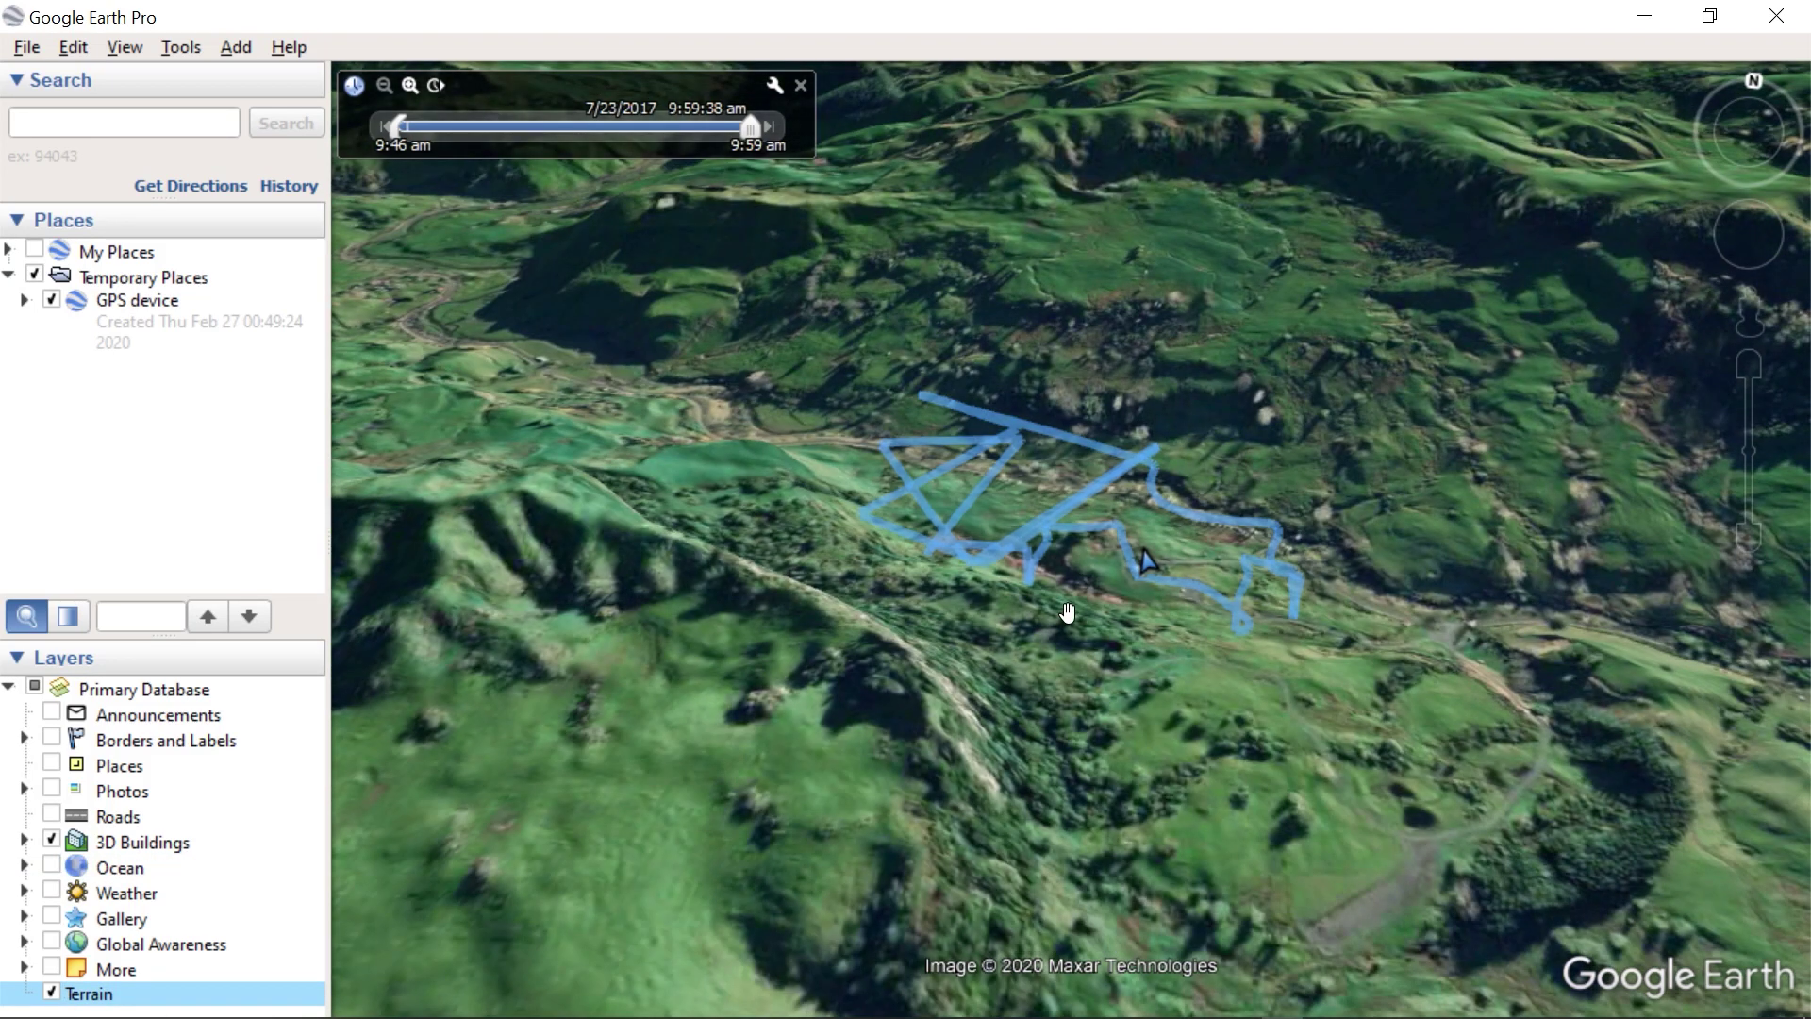
pyautogui.moveTo(1092, 567); pyautogui.dragTo(1081, 79, button='middle')
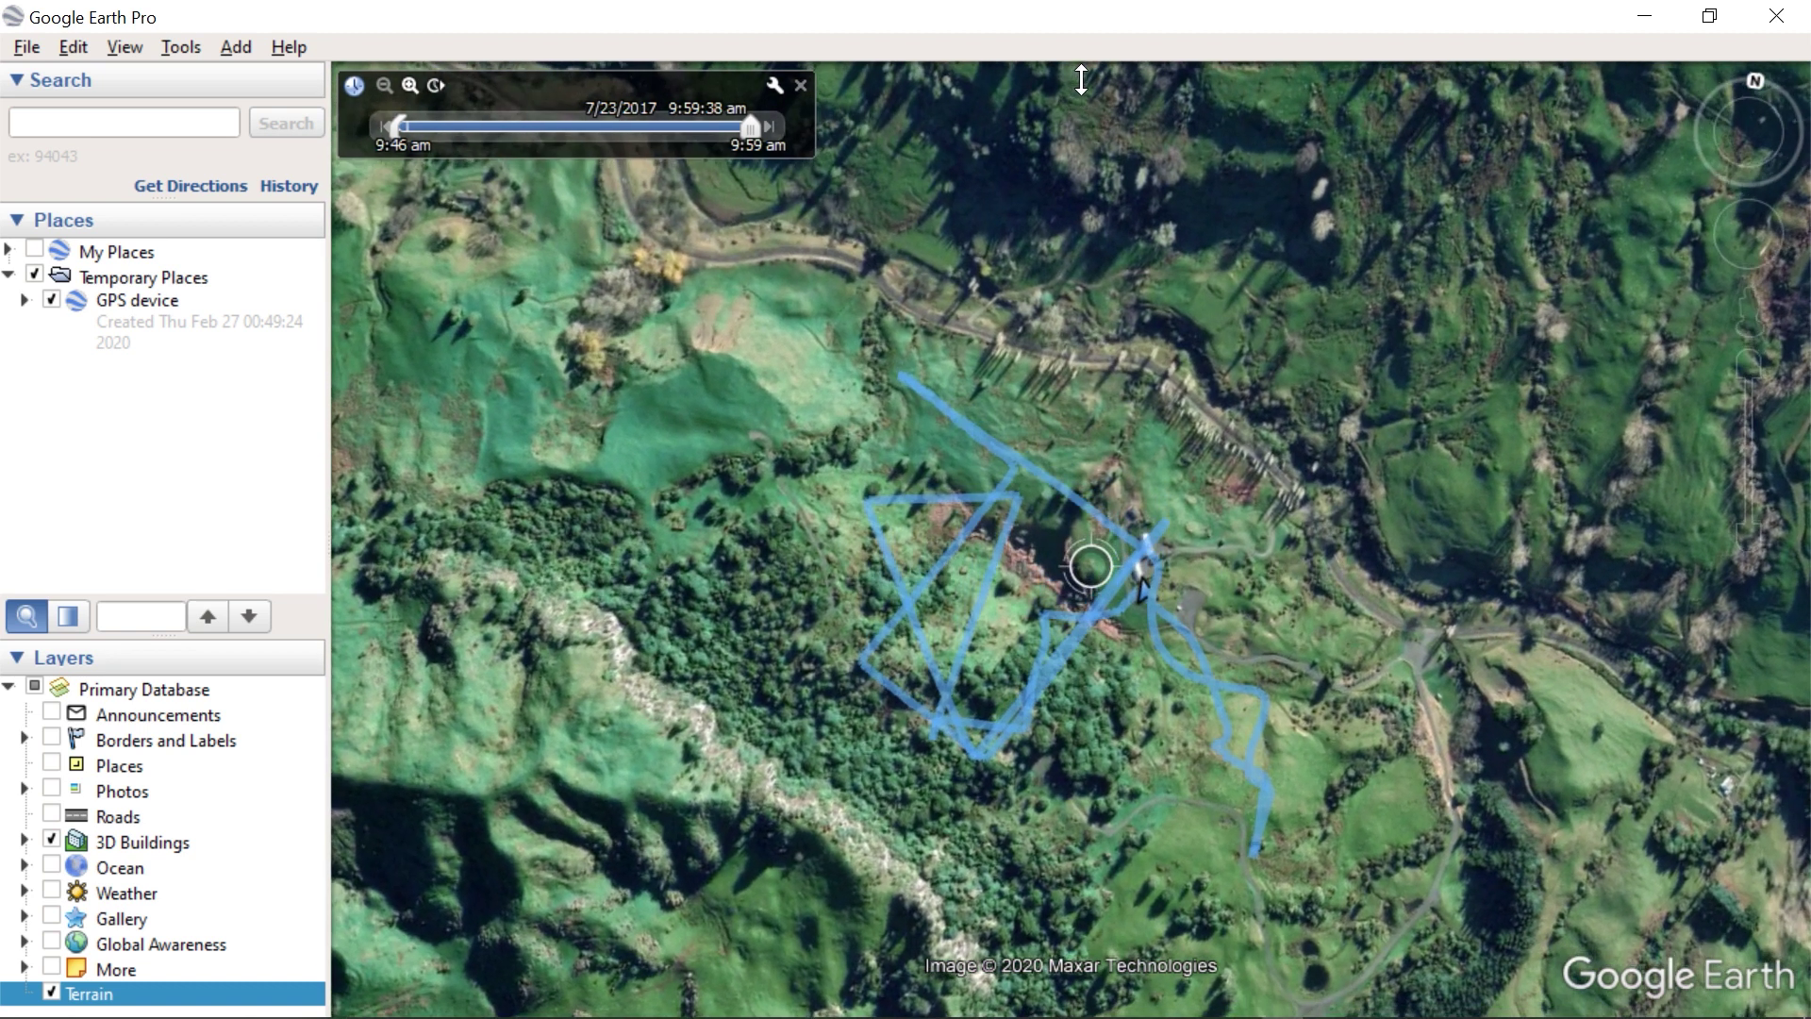
# - Open the properties of the unnamed track under GPS device and set its line color to pink #ff557f
pyautogui.click(24, 301)
pyautogui.click(41, 369)
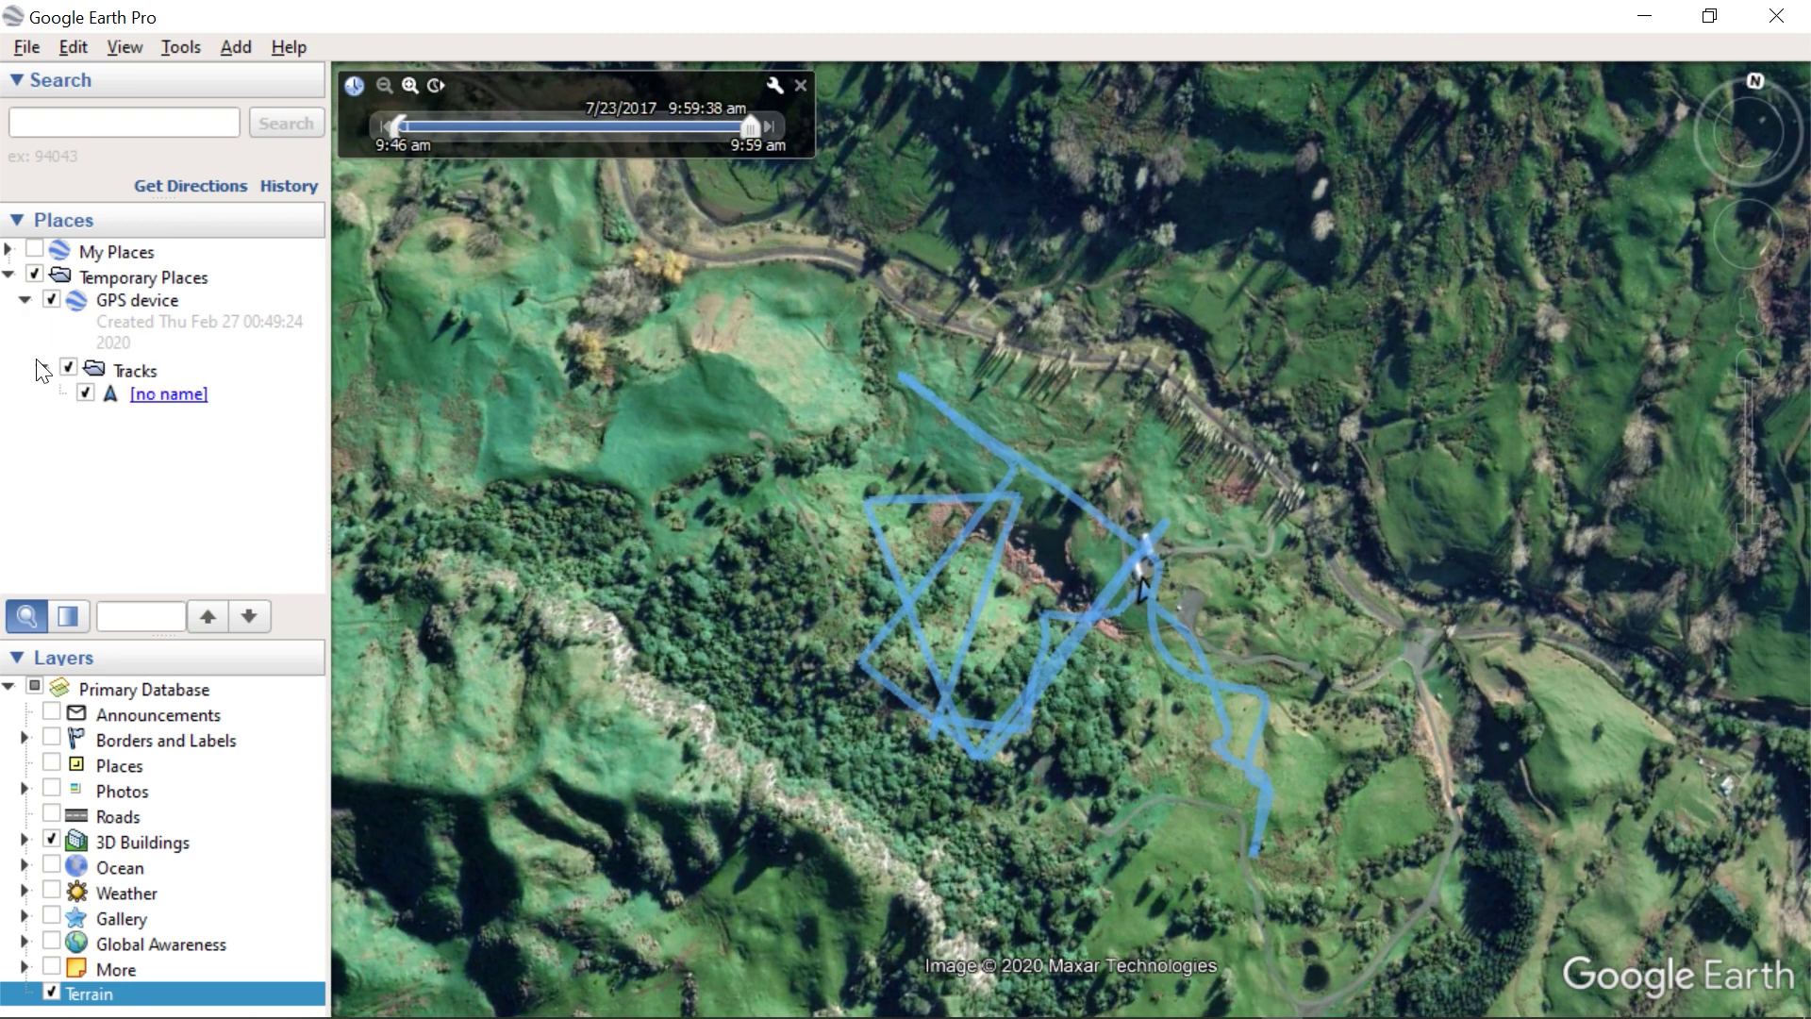
pyautogui.click(165, 394)
pyautogui.rightClick(211, 393)
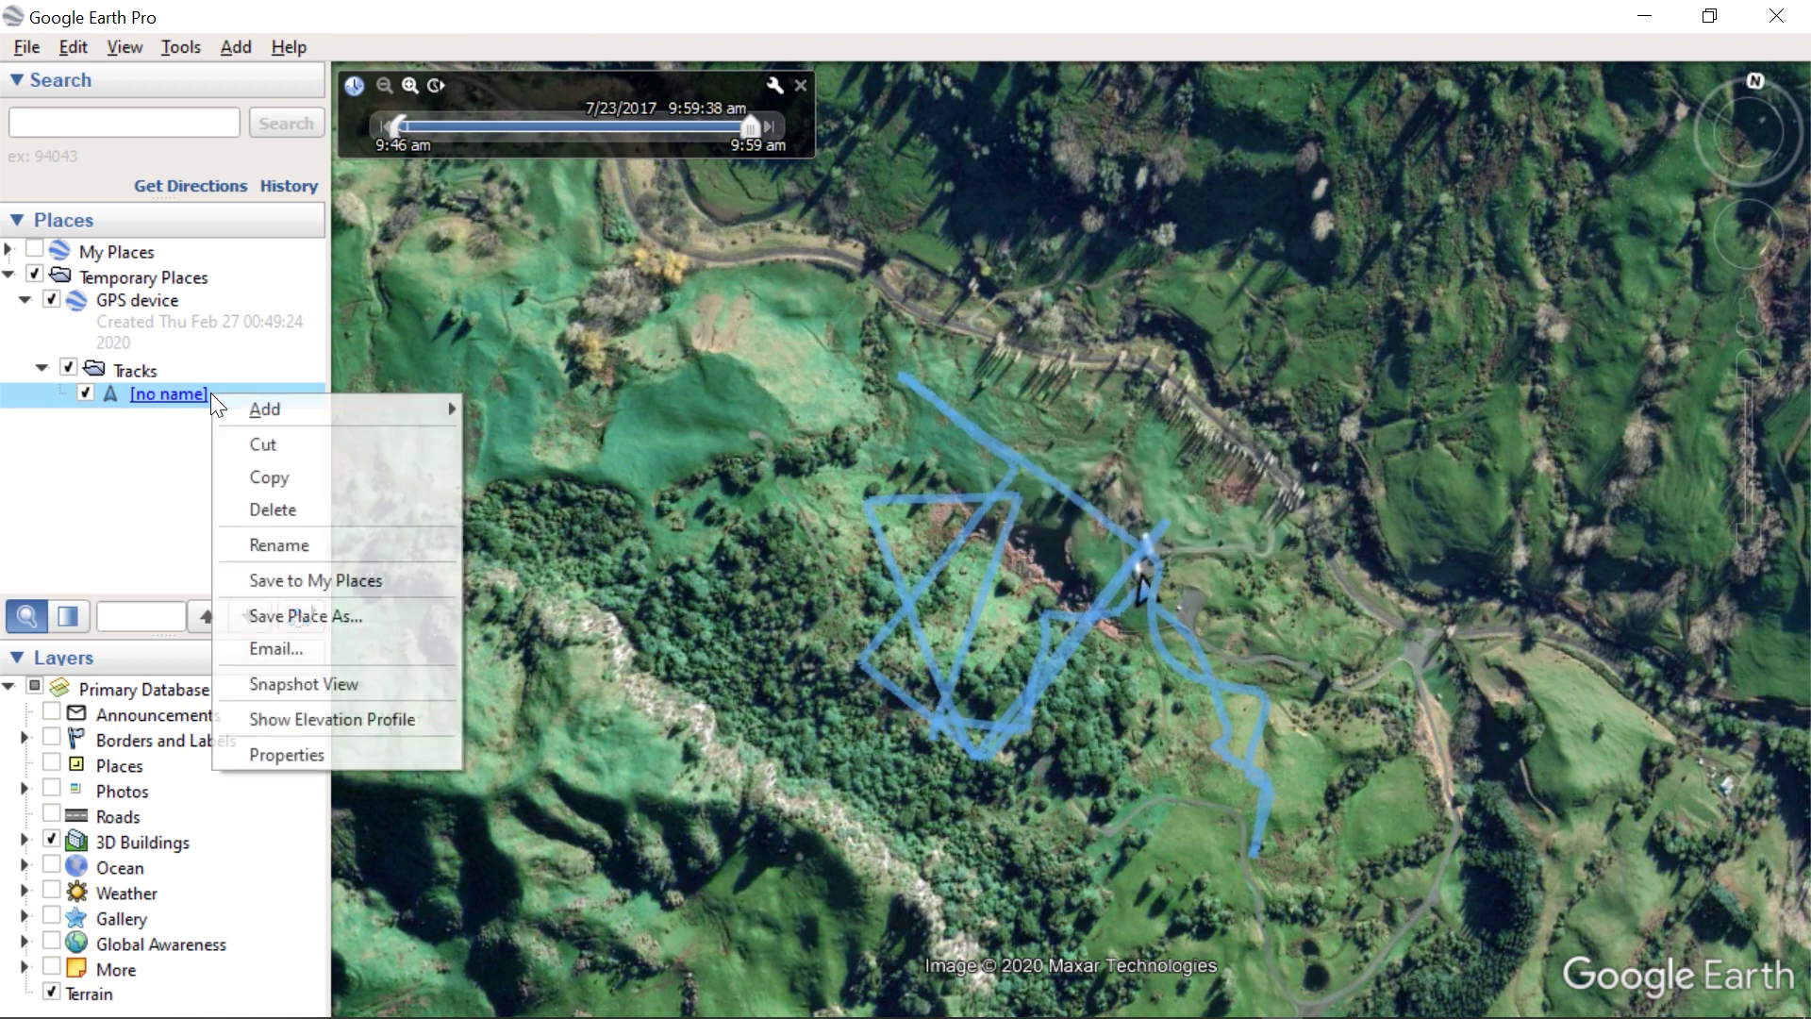
pyautogui.click(283, 755)
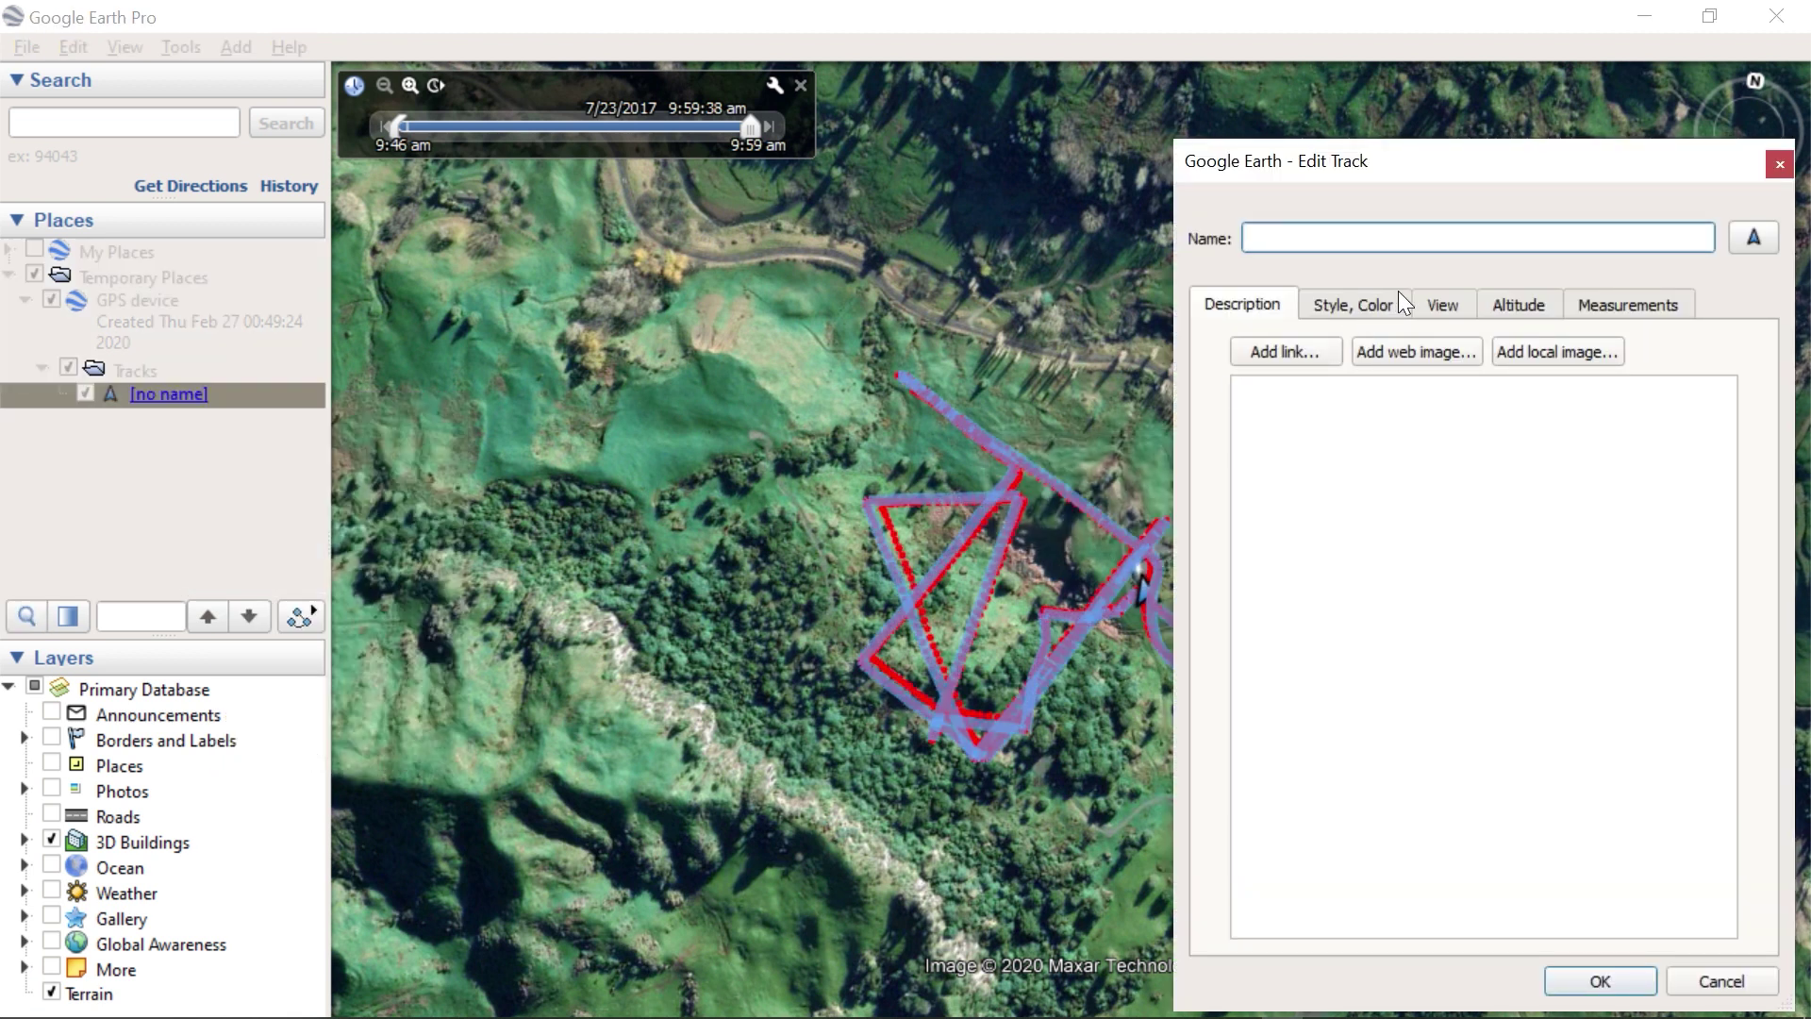
pyautogui.click(1383, 298)
pyautogui.click(1315, 401)
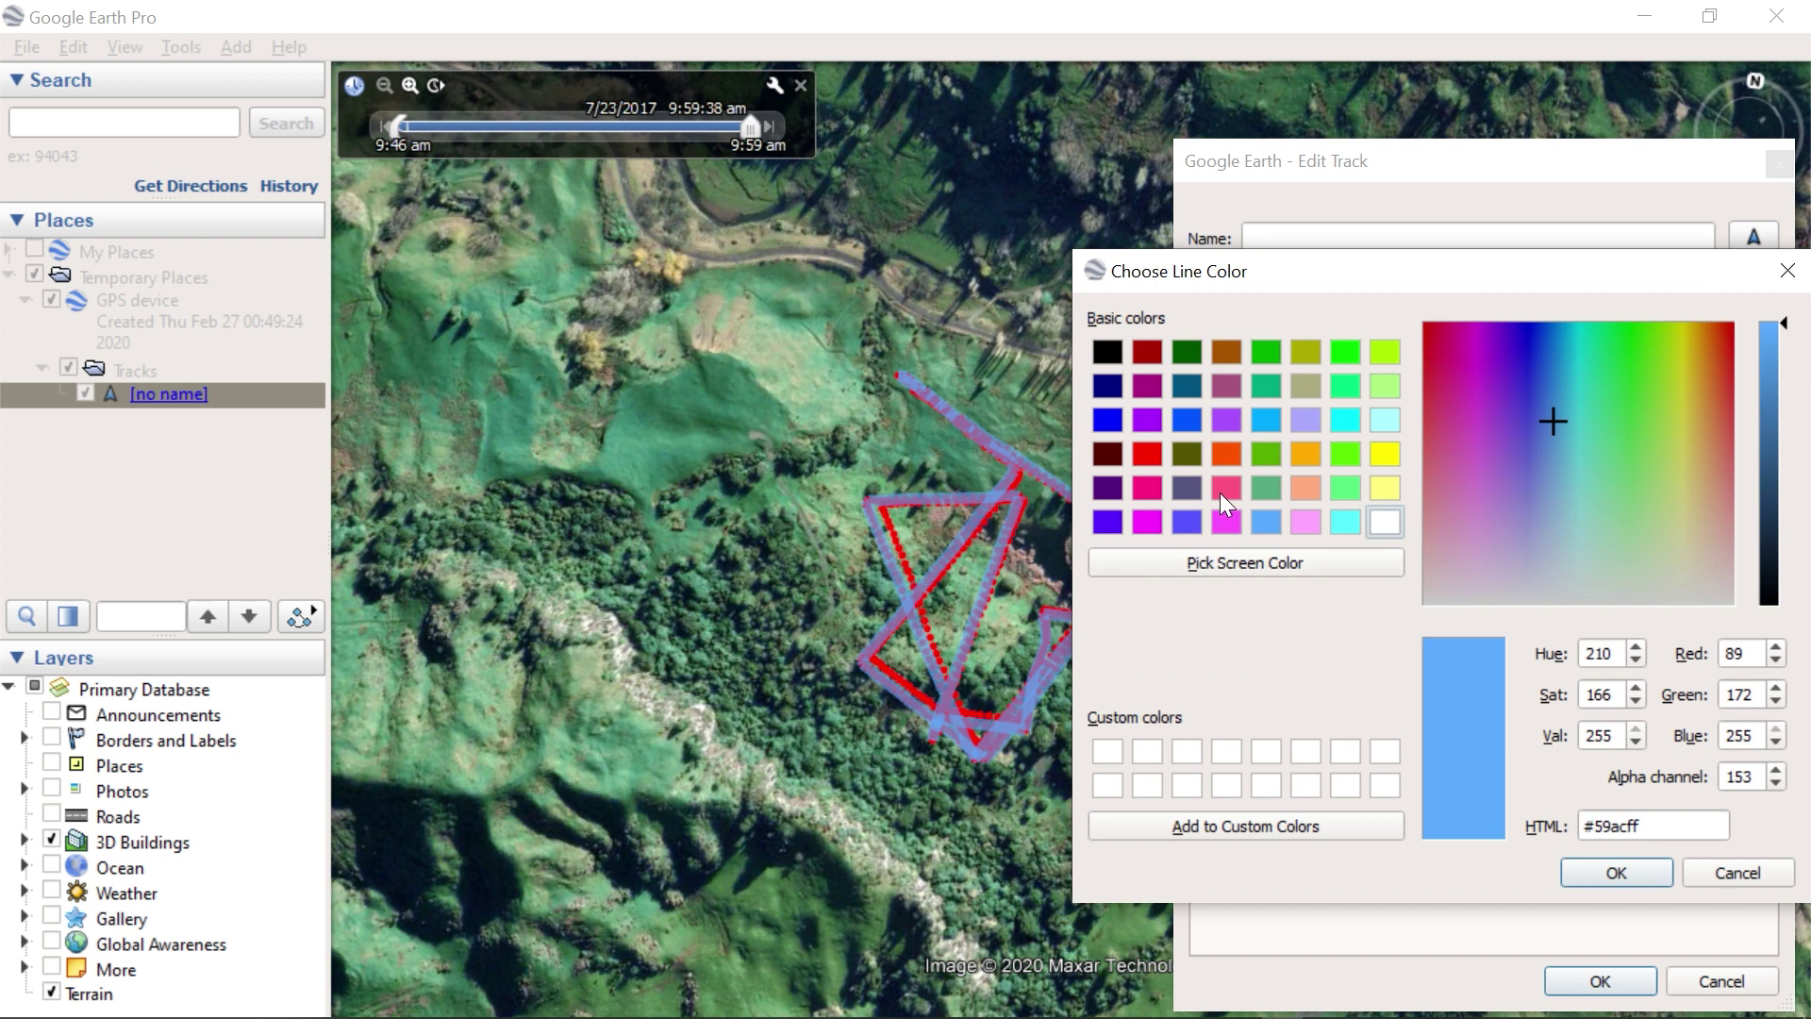
pyautogui.click(1224, 490)
pyautogui.click(1619, 873)
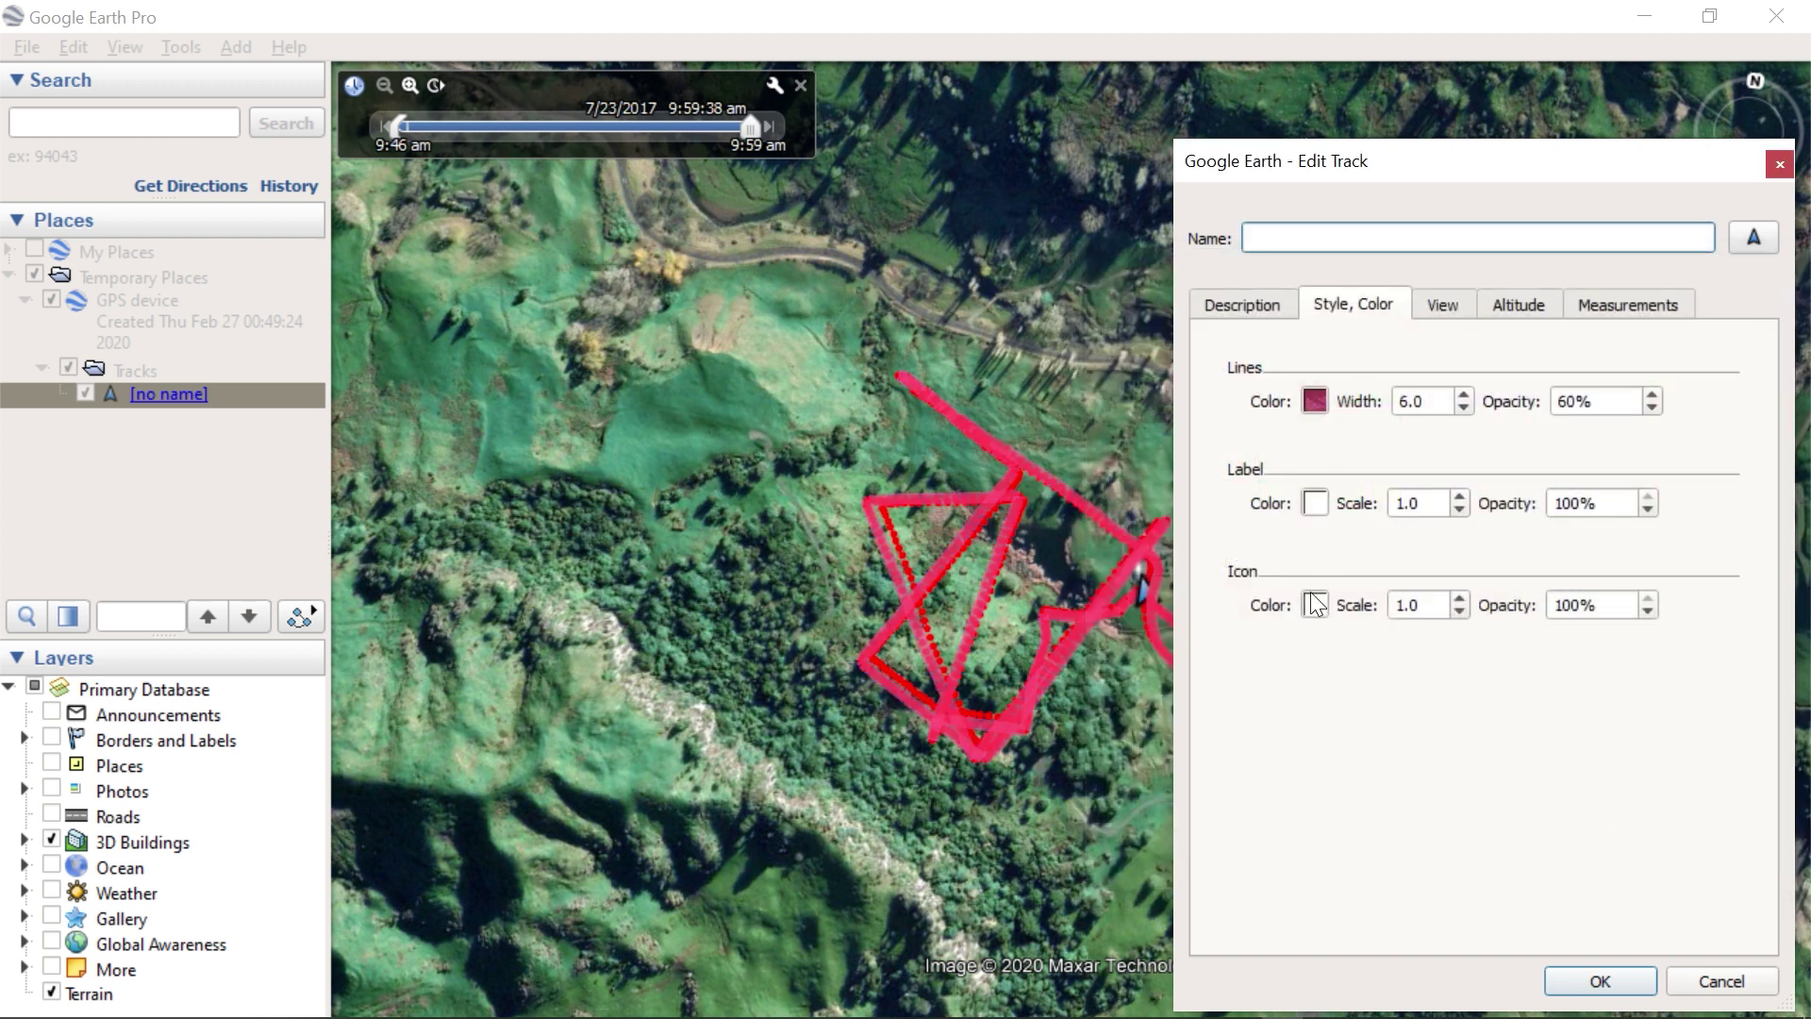
# - Set the track's icon color to pink #ff557f and its icon scale to 1.3
pyautogui.click(1315, 606)
pyautogui.click(1226, 488)
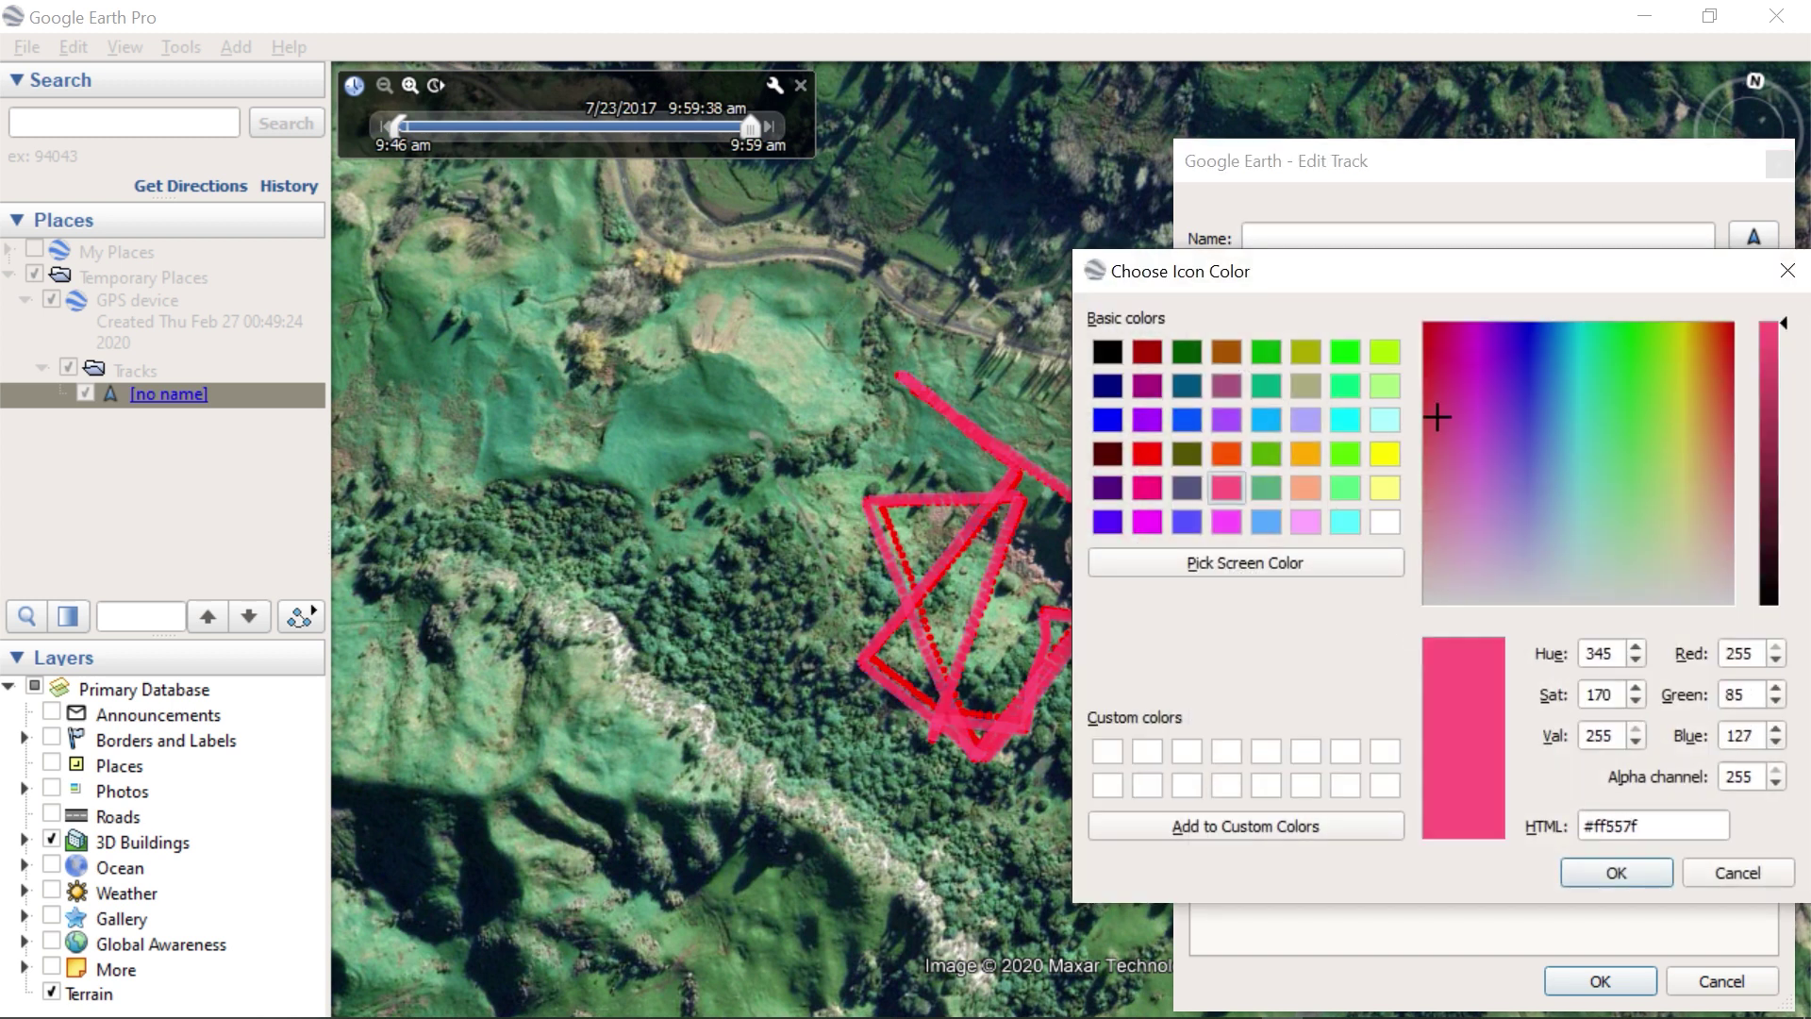
pyautogui.click(1616, 873)
pyautogui.click(1461, 599)
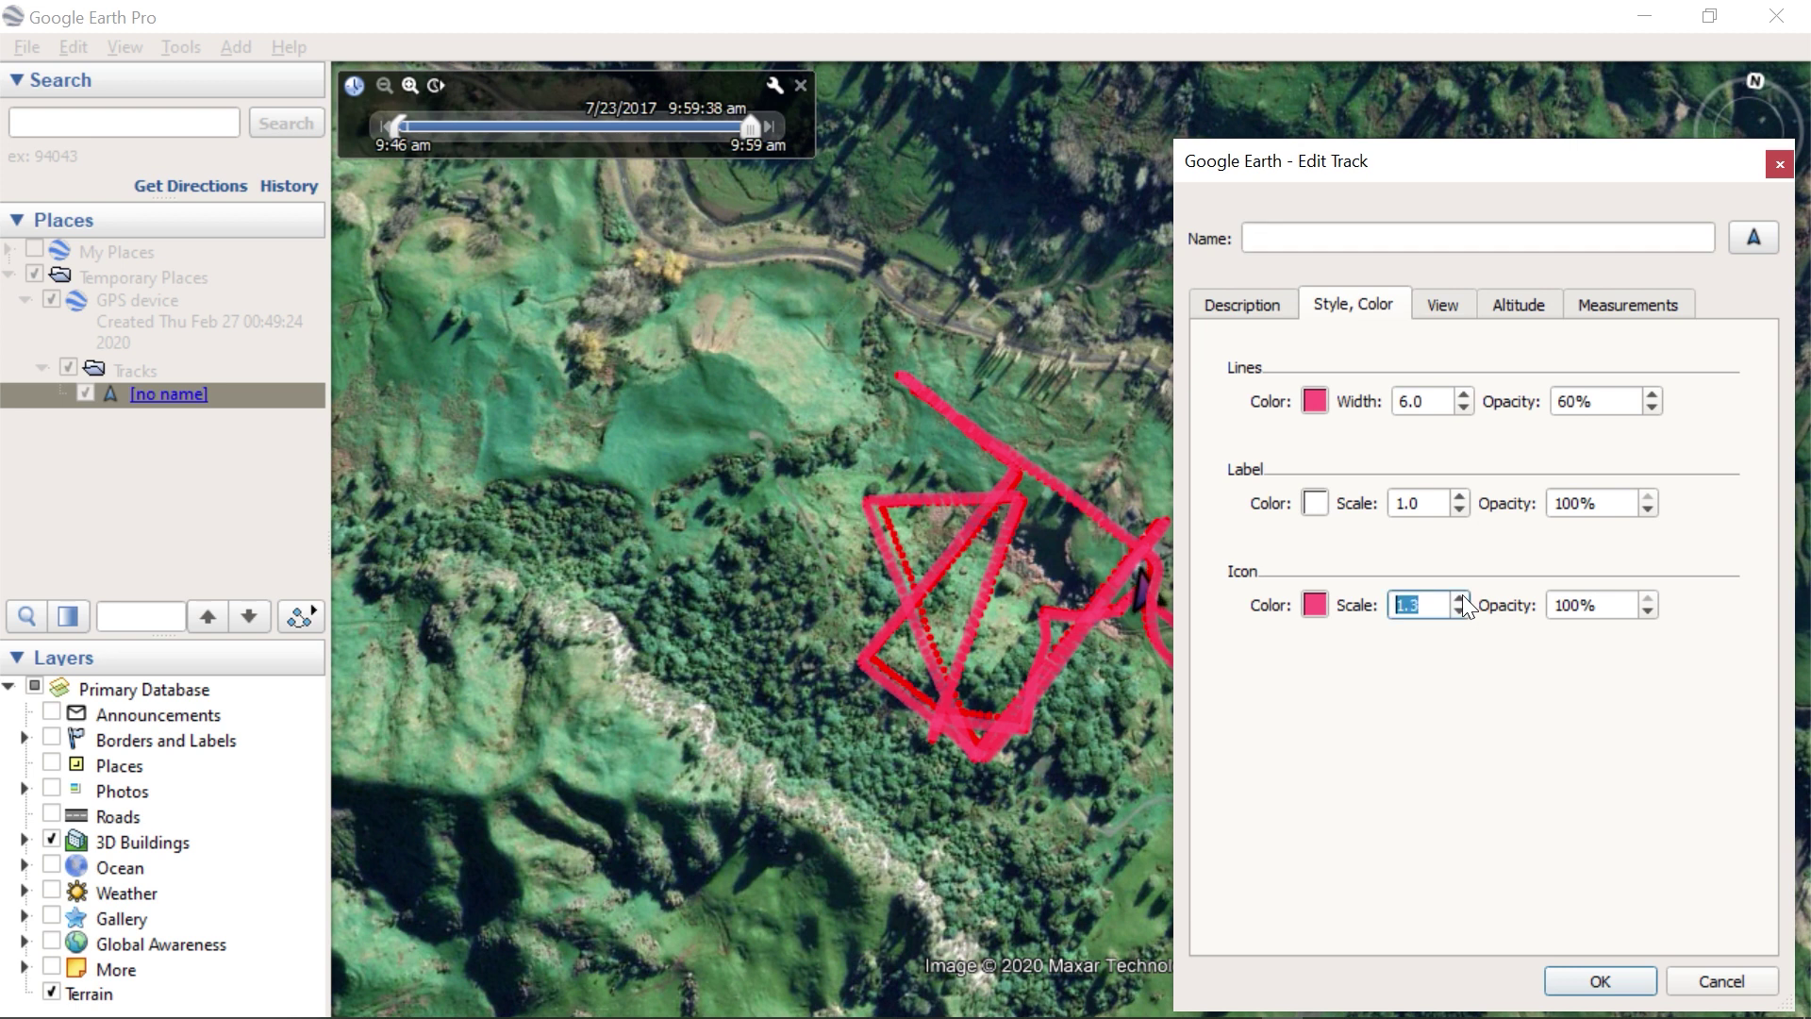
# - Set the track's line width to 8.0 and line opacity to 70%, and apply the style changes
pyautogui.click(1405, 401)
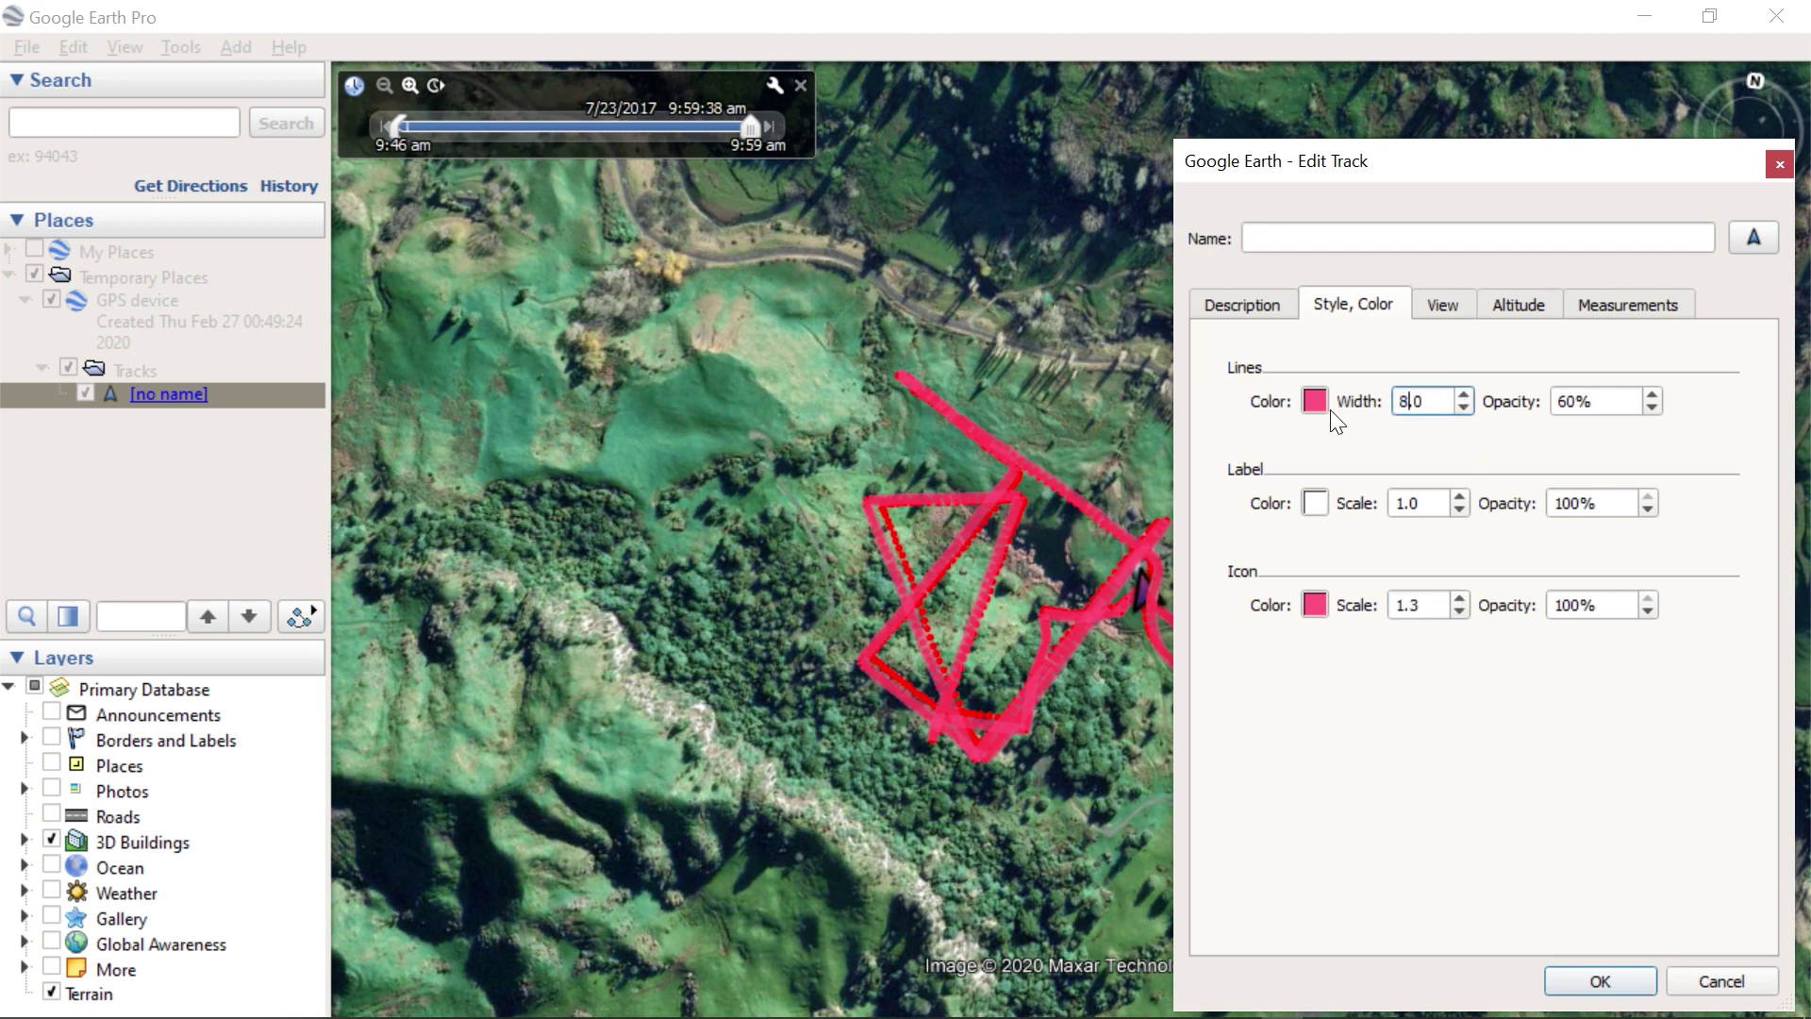
pyautogui.moveTo(1566, 402); pyautogui.dragTo(1558, 401)
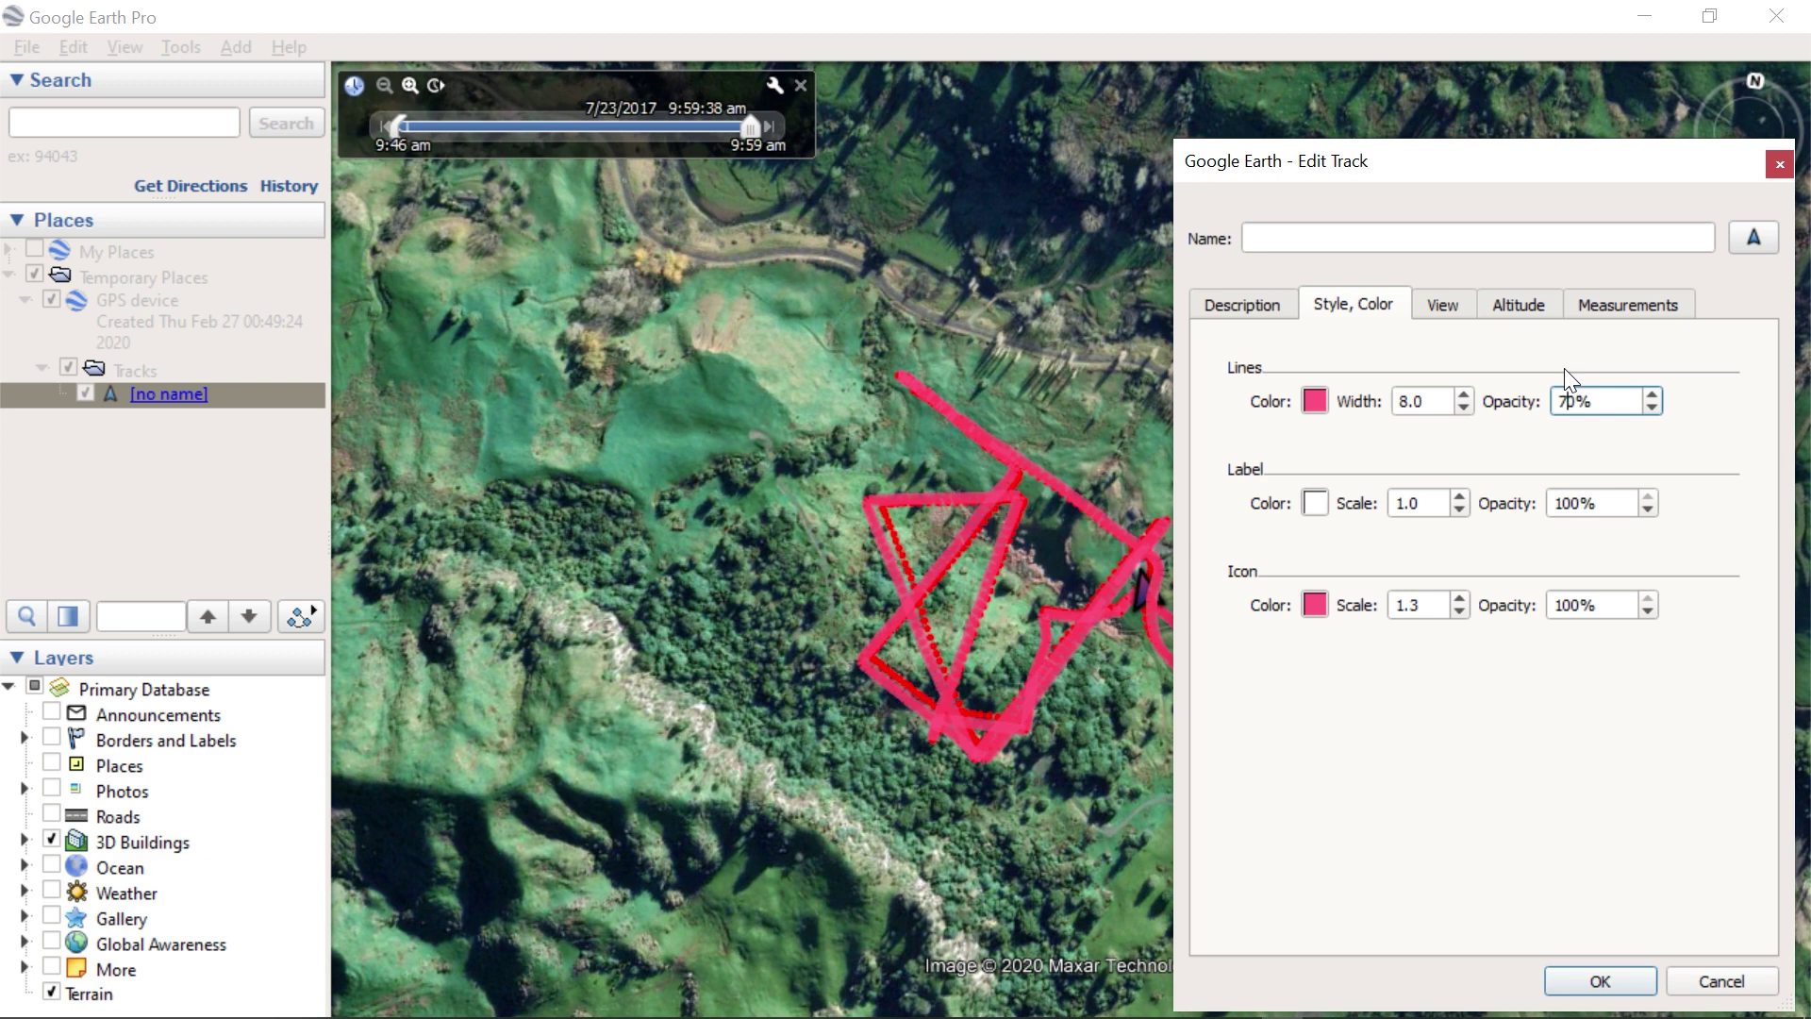
pyautogui.click(1601, 981)
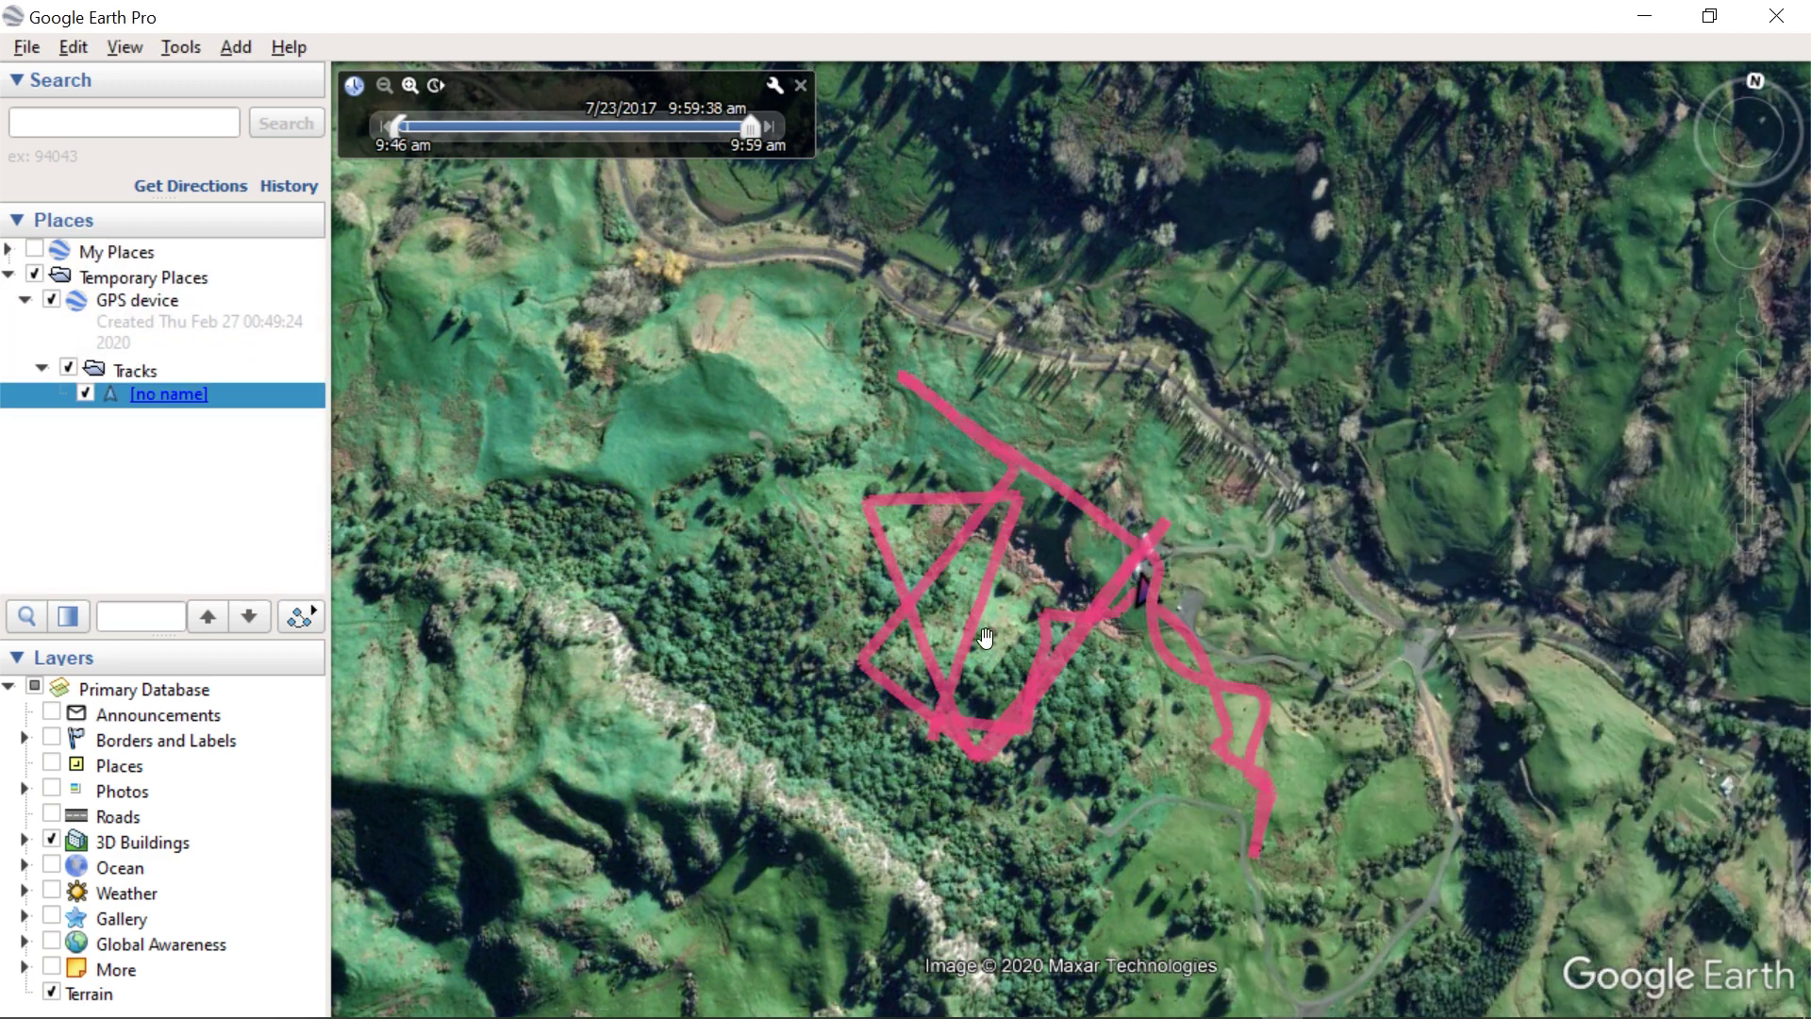
# - Play the tour along the selected flight track and speed up its playback
pyautogui.click(298, 615)
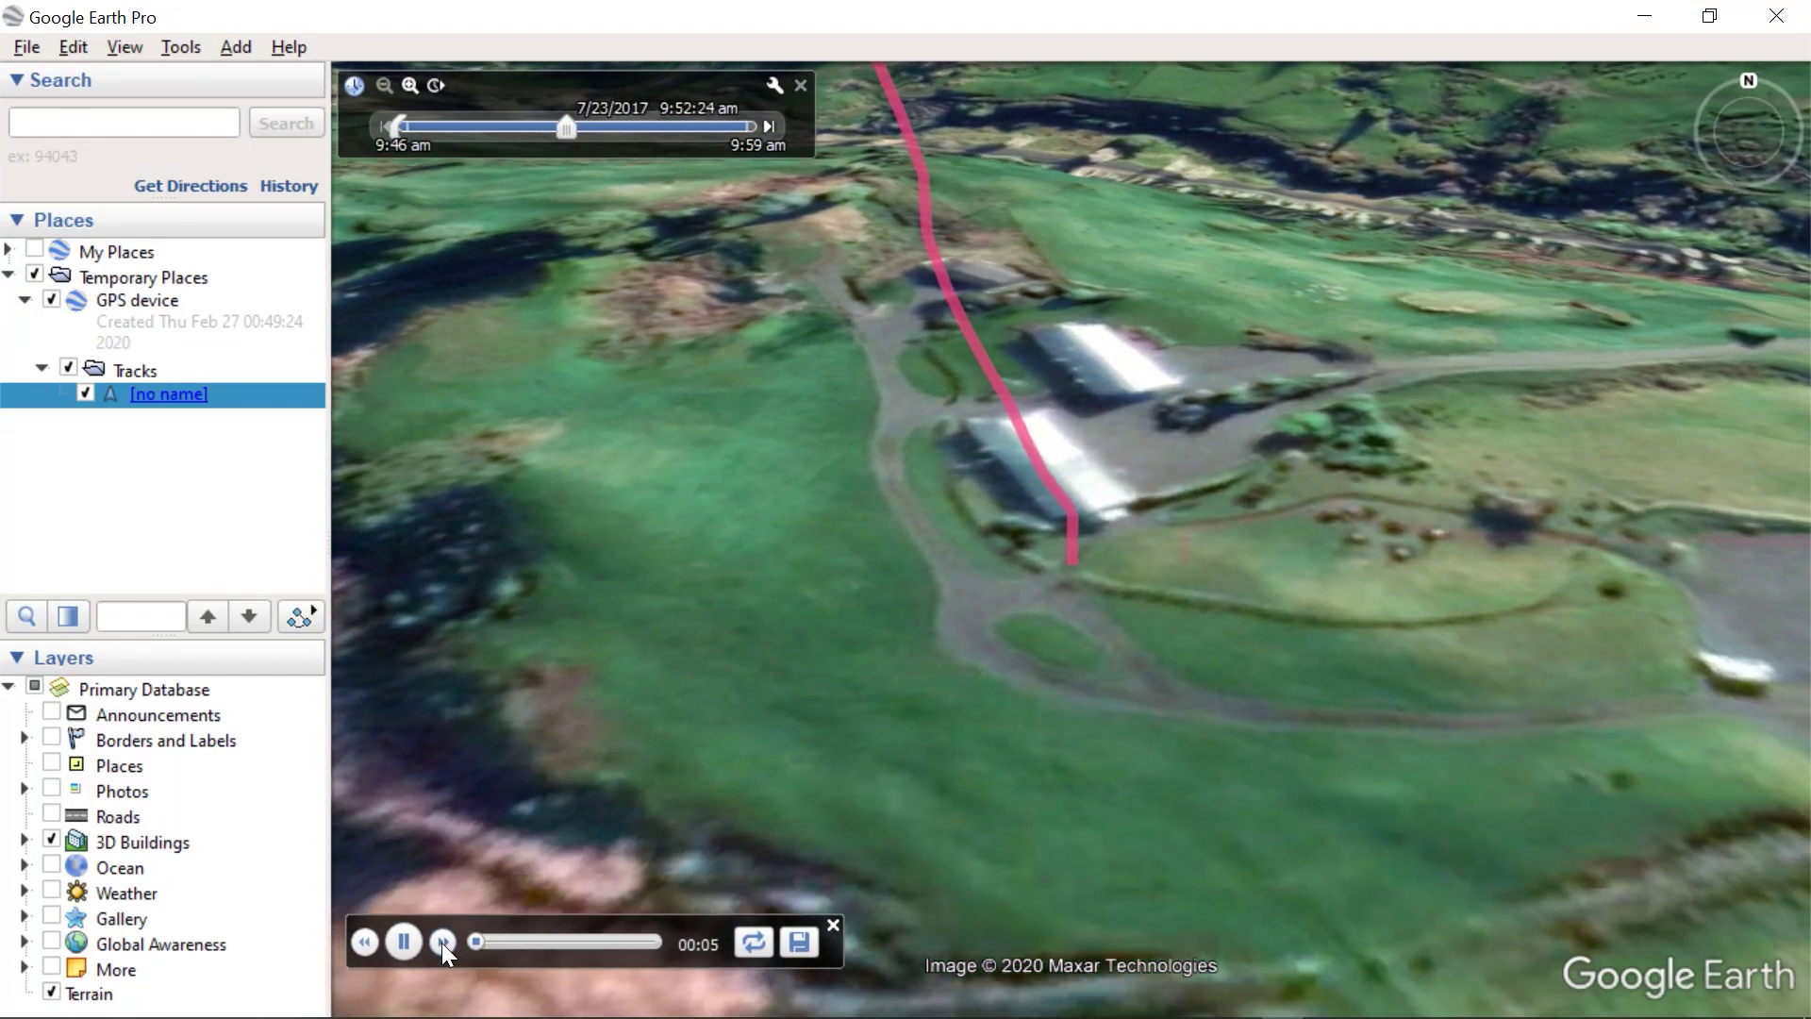
pyautogui.click(442, 943)
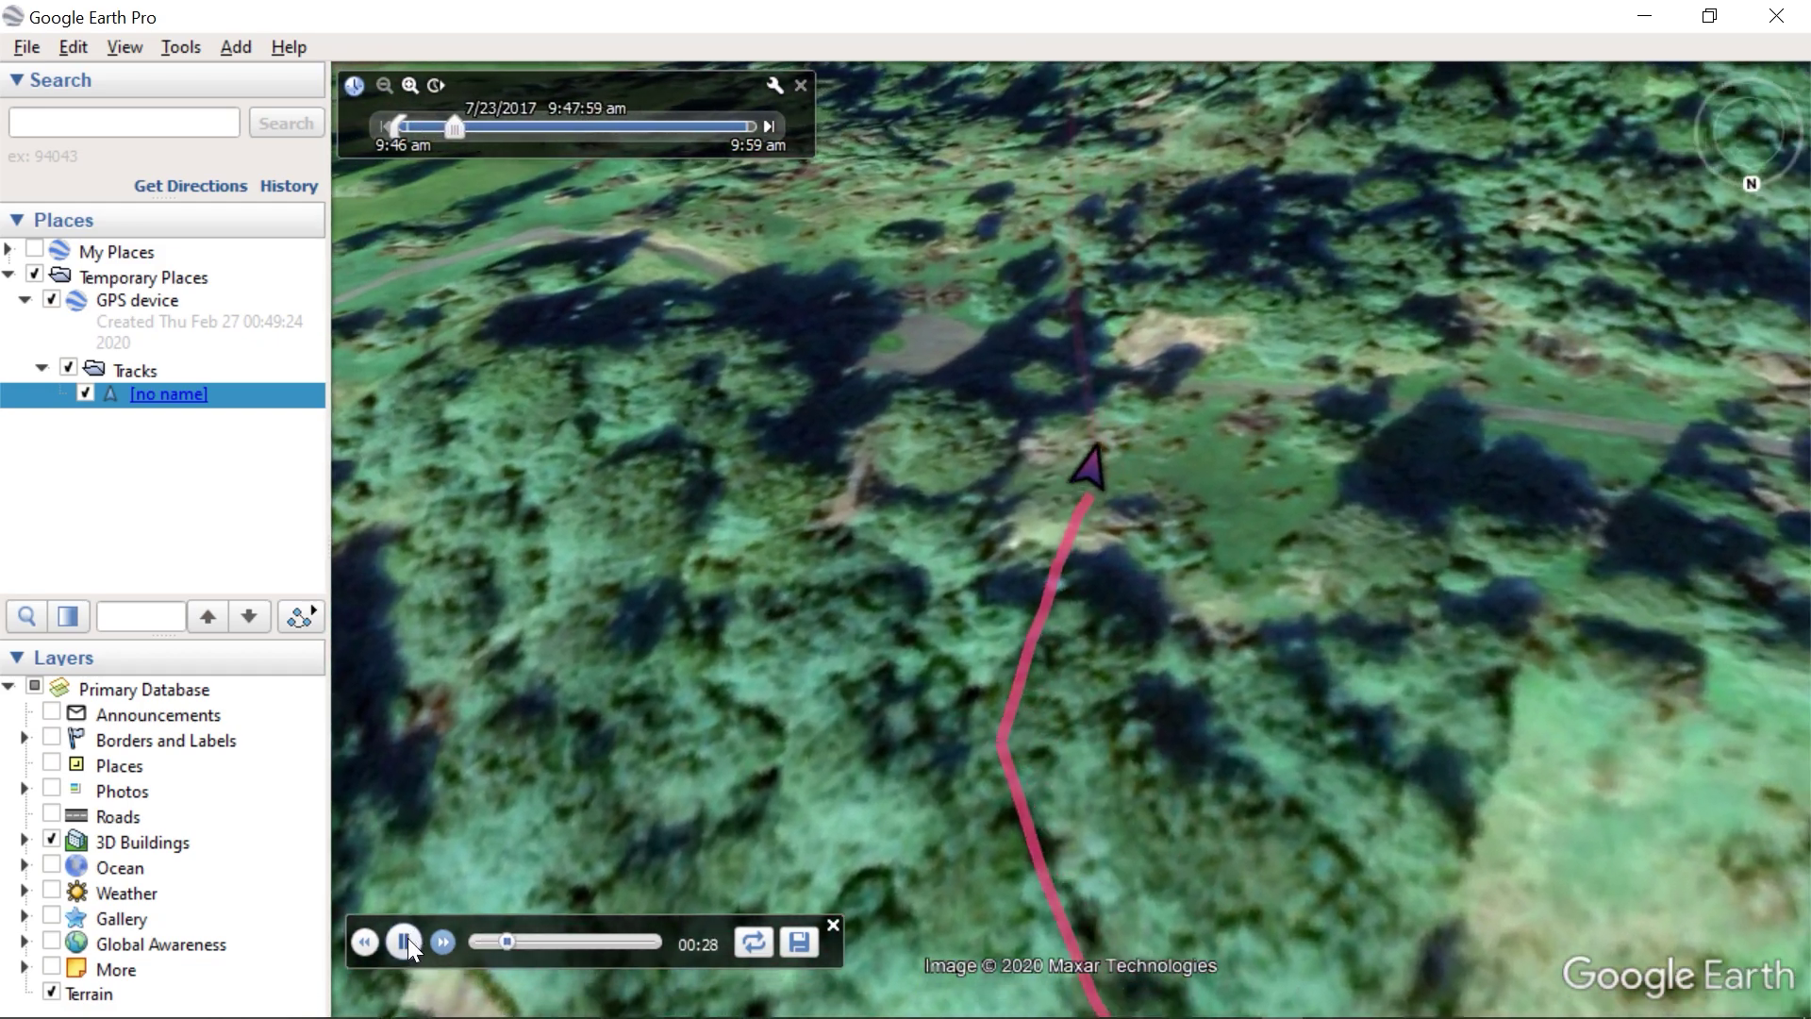
# - Pause the tour and, in the touring options, set the track tour speed to 1.0 times real time and recording to highest fidelity
pyautogui.click(405, 941)
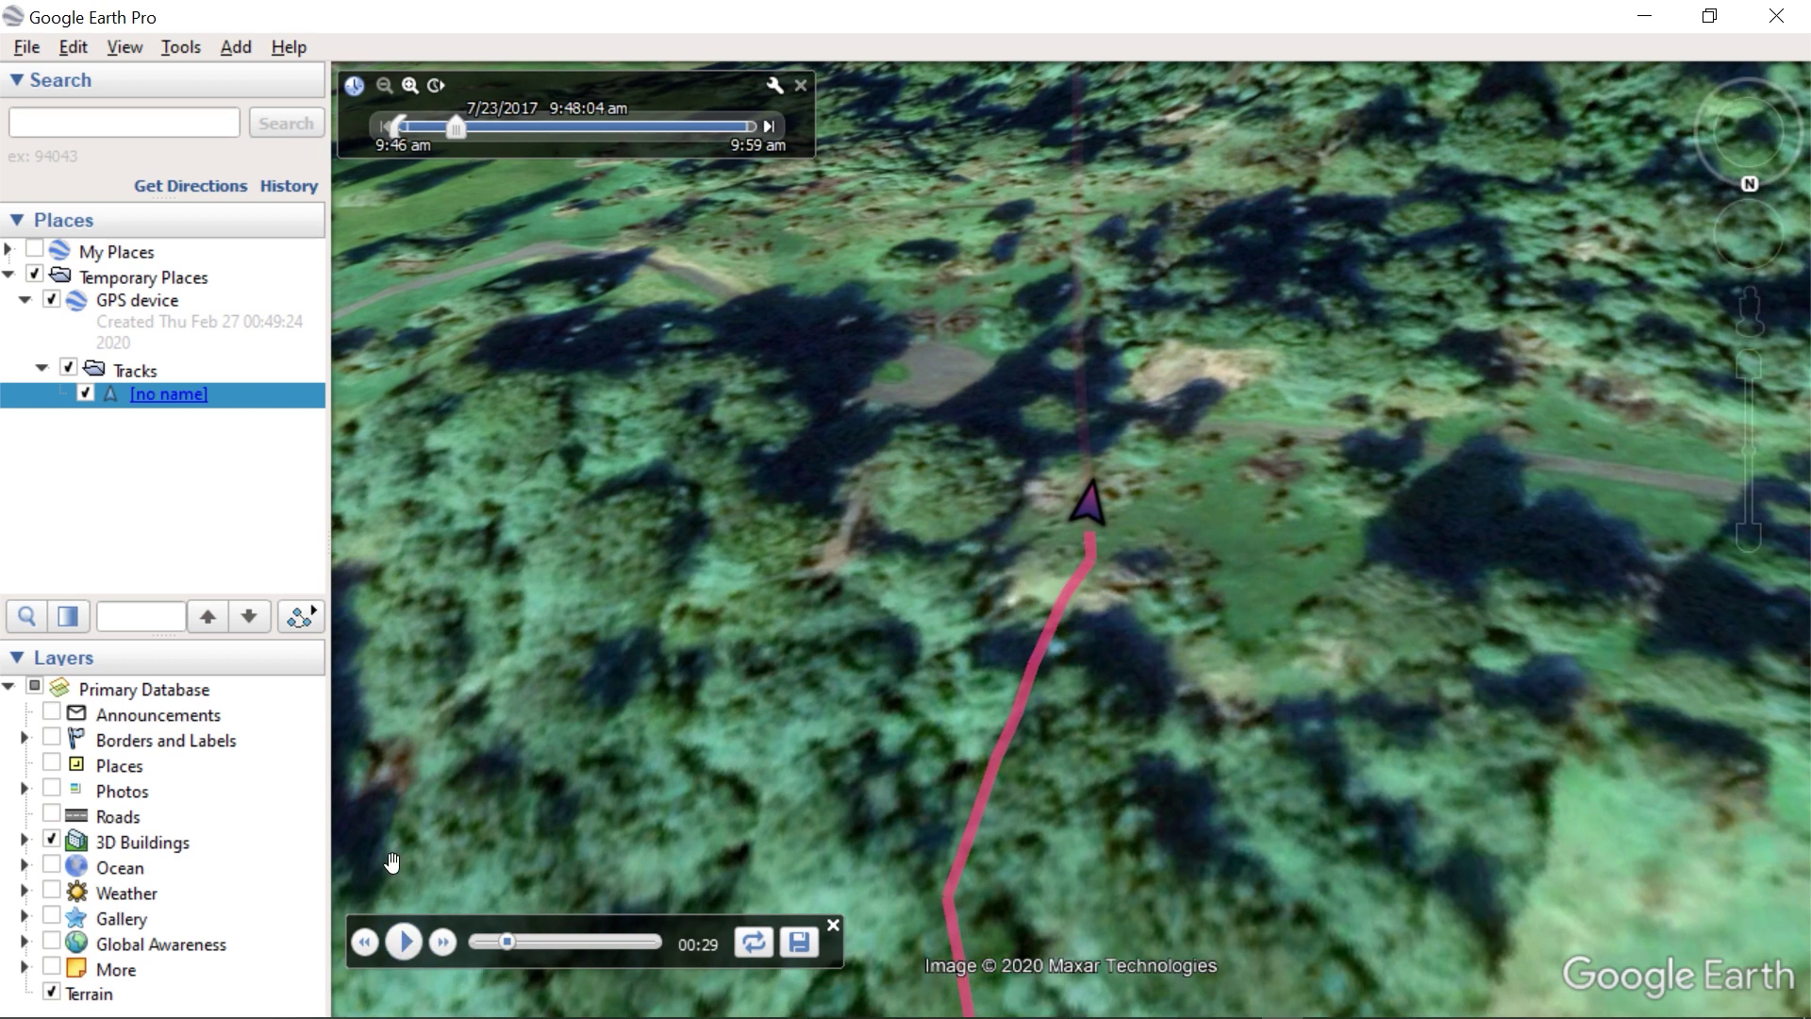
pyautogui.click(171, 48)
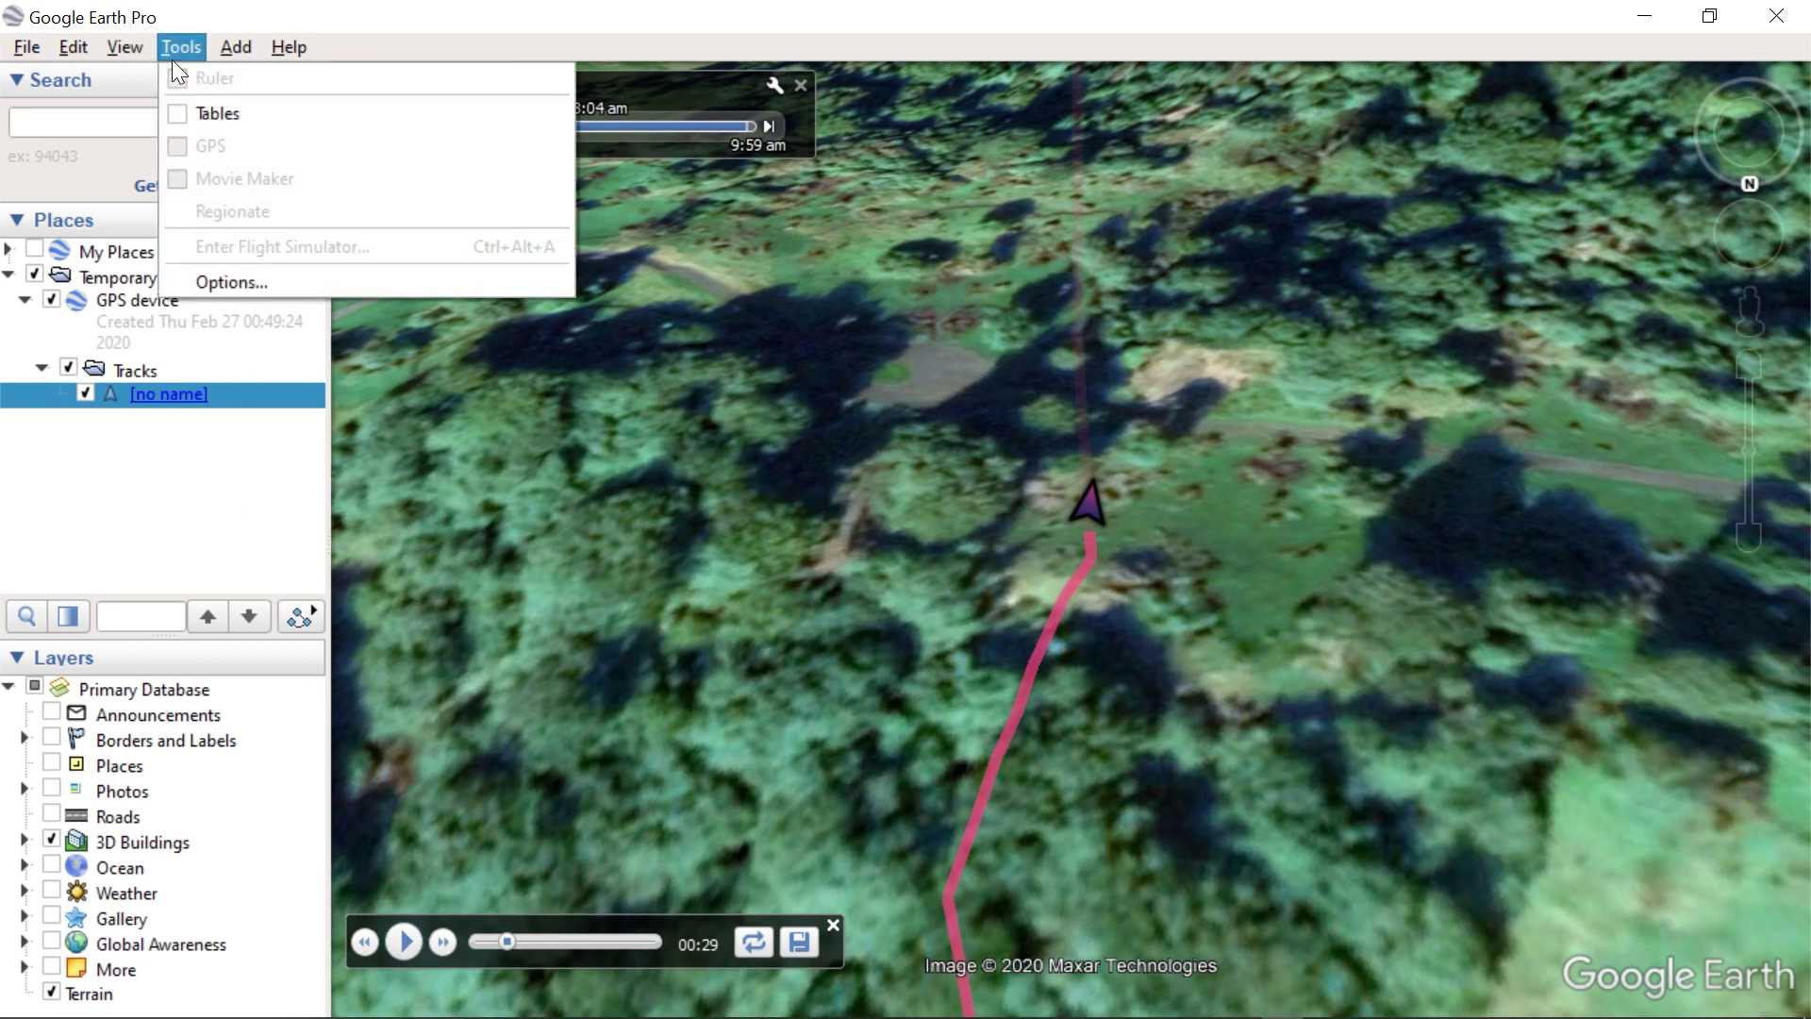
pyautogui.click(245, 272)
pyautogui.click(690, 144)
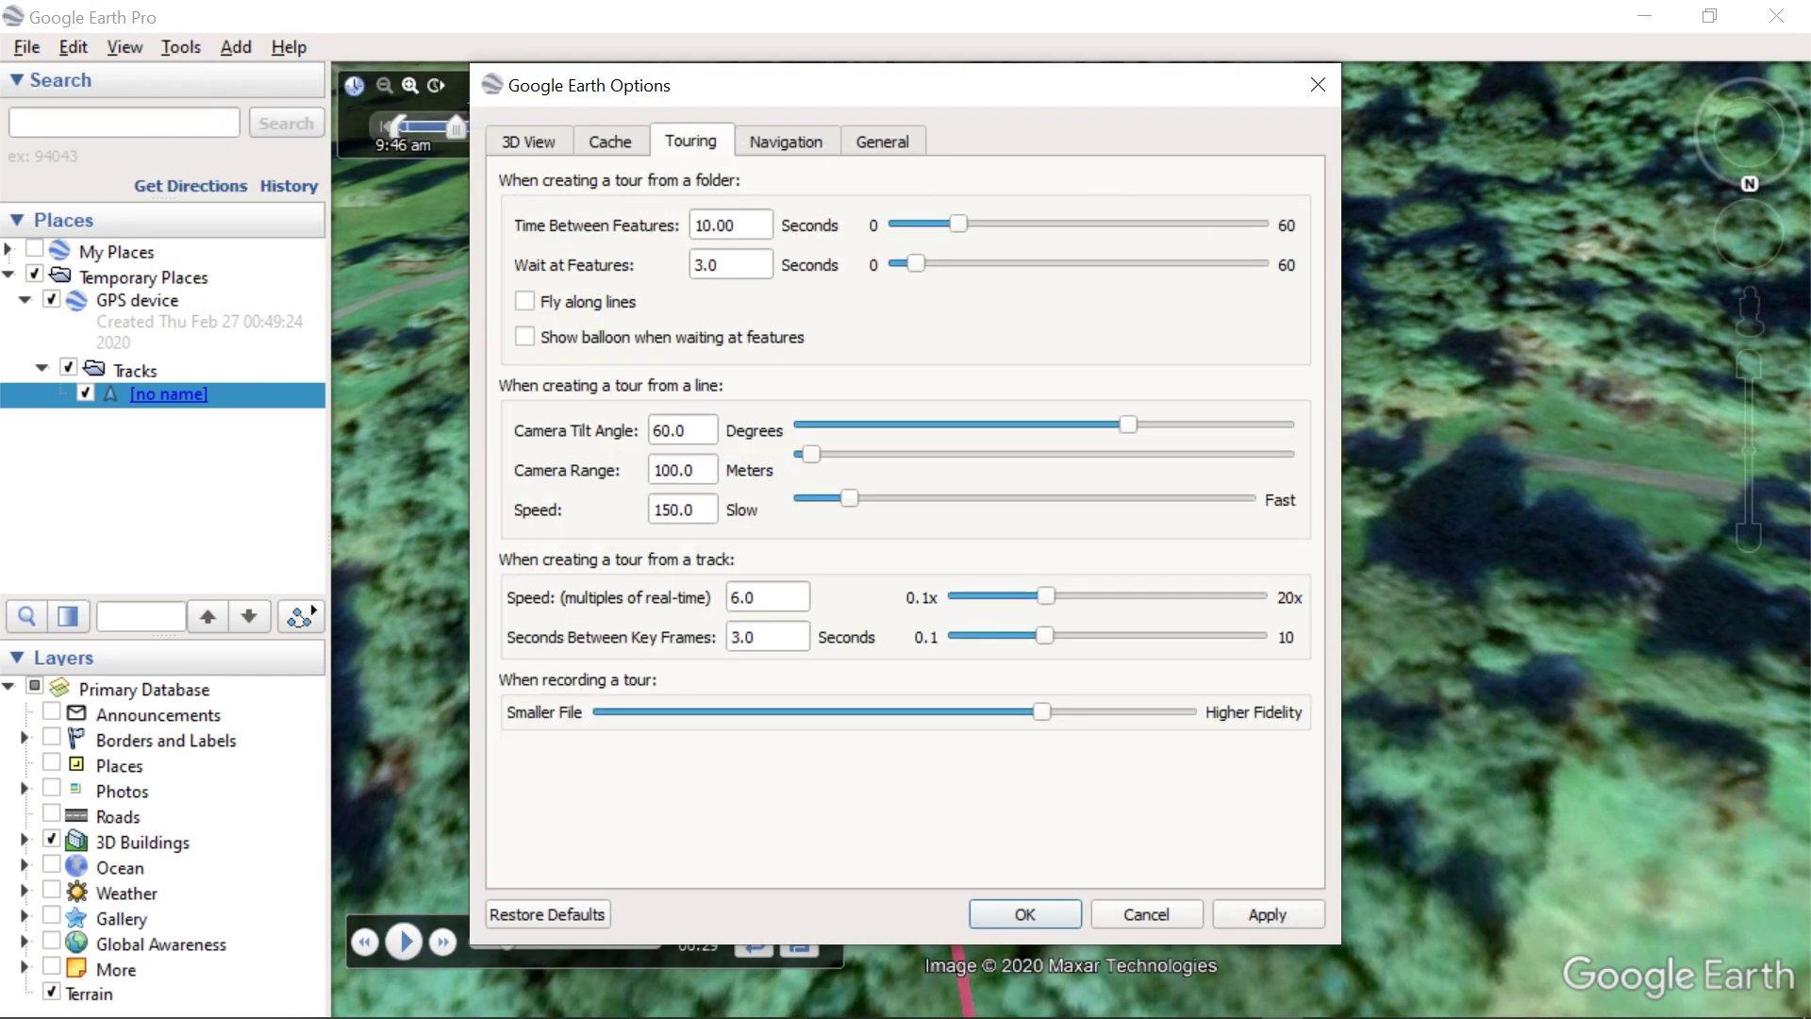
pyautogui.click(760, 597)
pyautogui.write('1')
pyautogui.moveTo(1048, 715); pyautogui.dragTo(1226, 720)
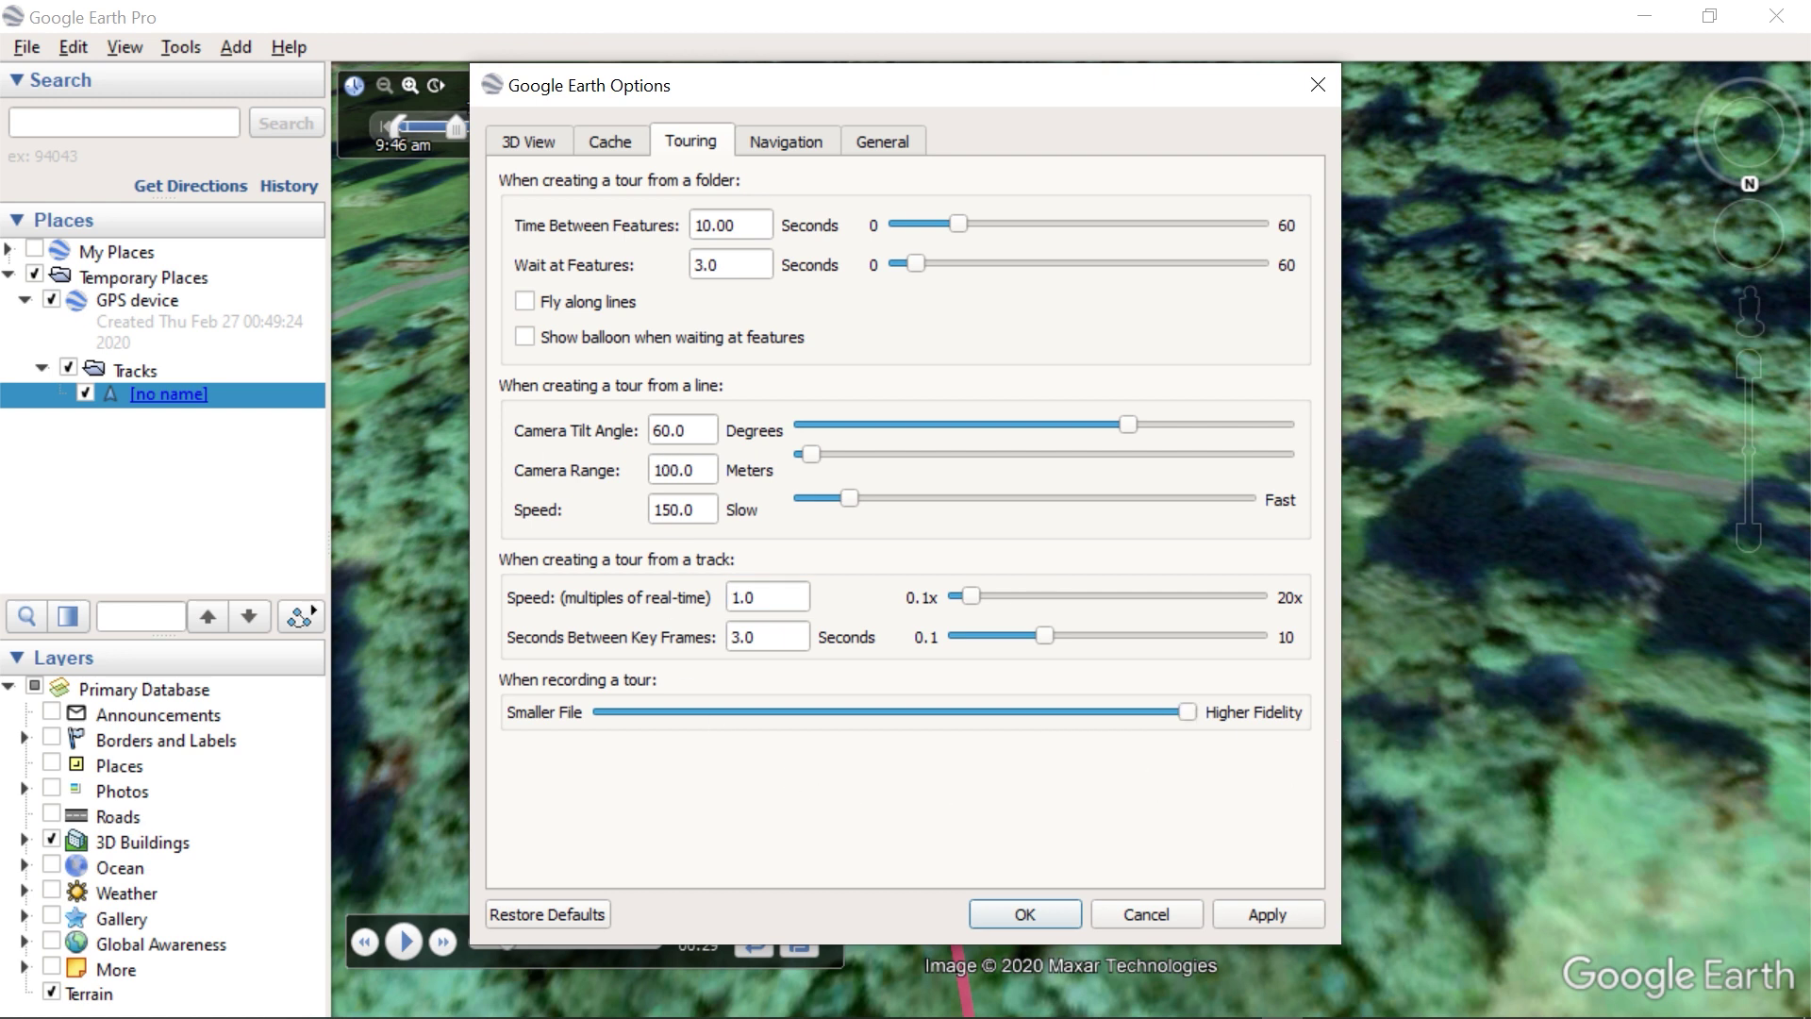
# - Set the line-tour camera tilt angle to 45 degrees and the camera range to 400 meters, and apply the touring options
pyautogui.click(684, 431)
pyautogui.write('45')
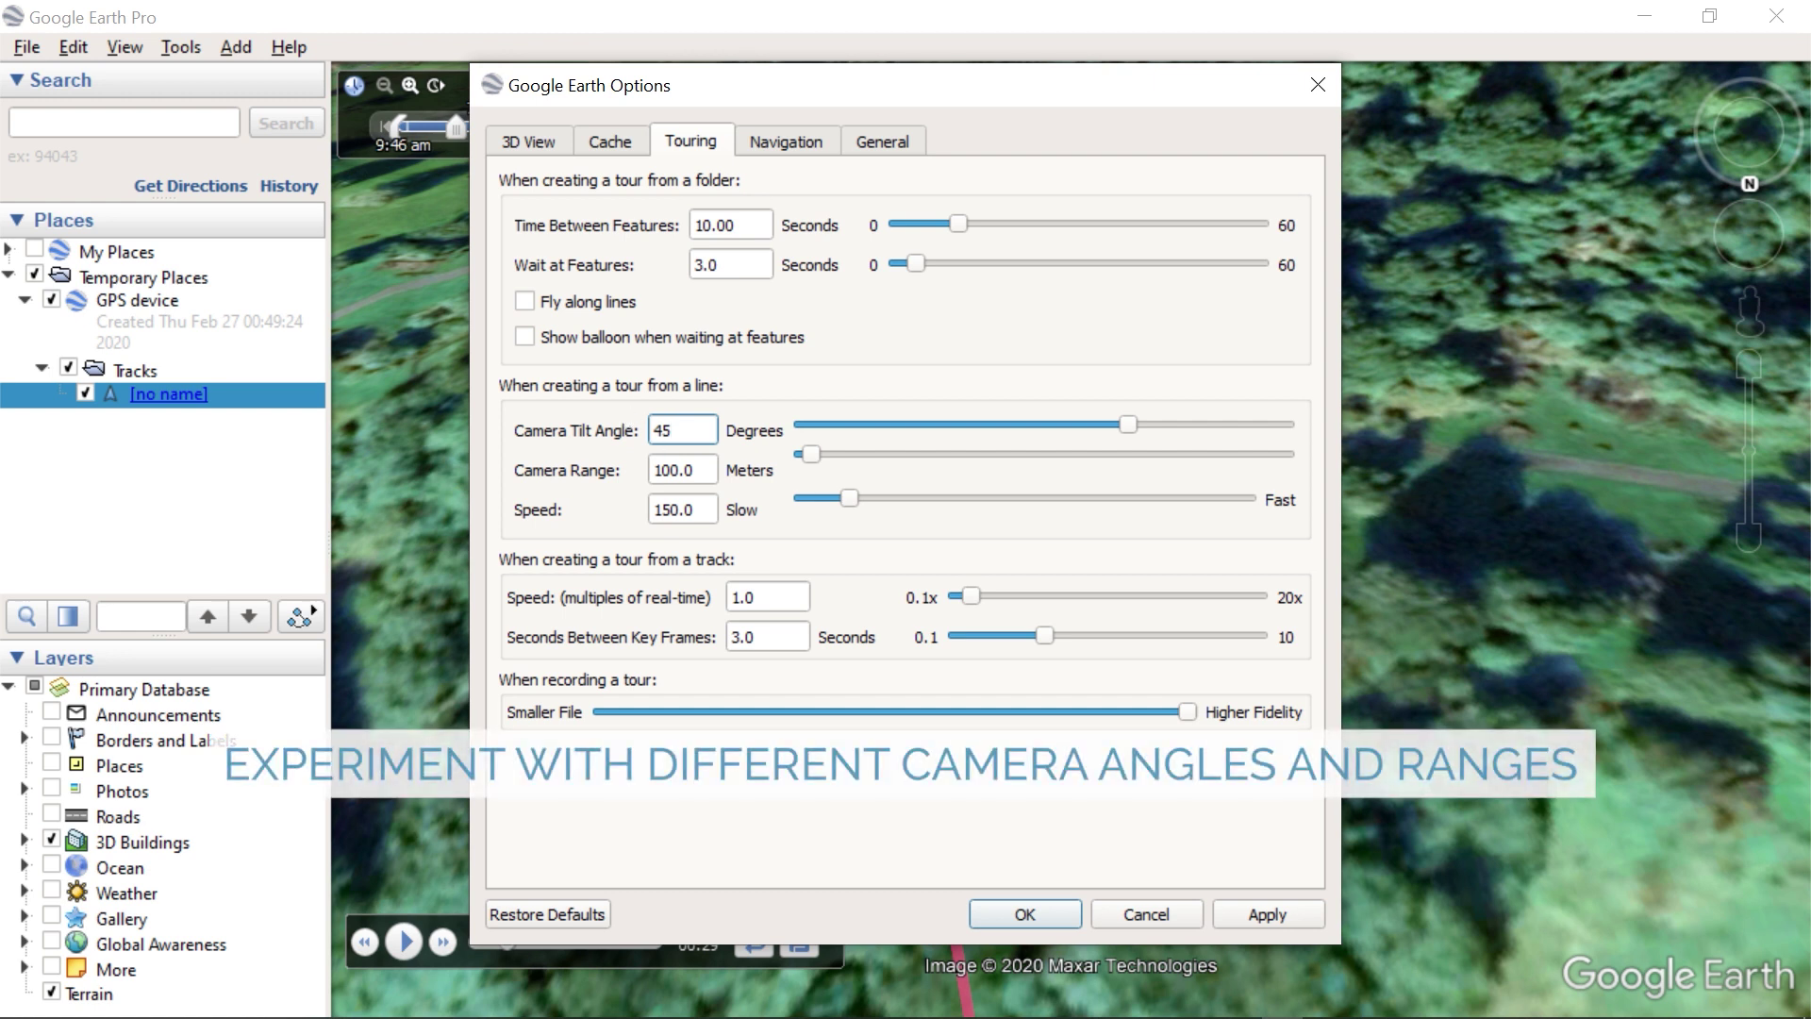
pyautogui.press('Tab')
pyautogui.write('40')
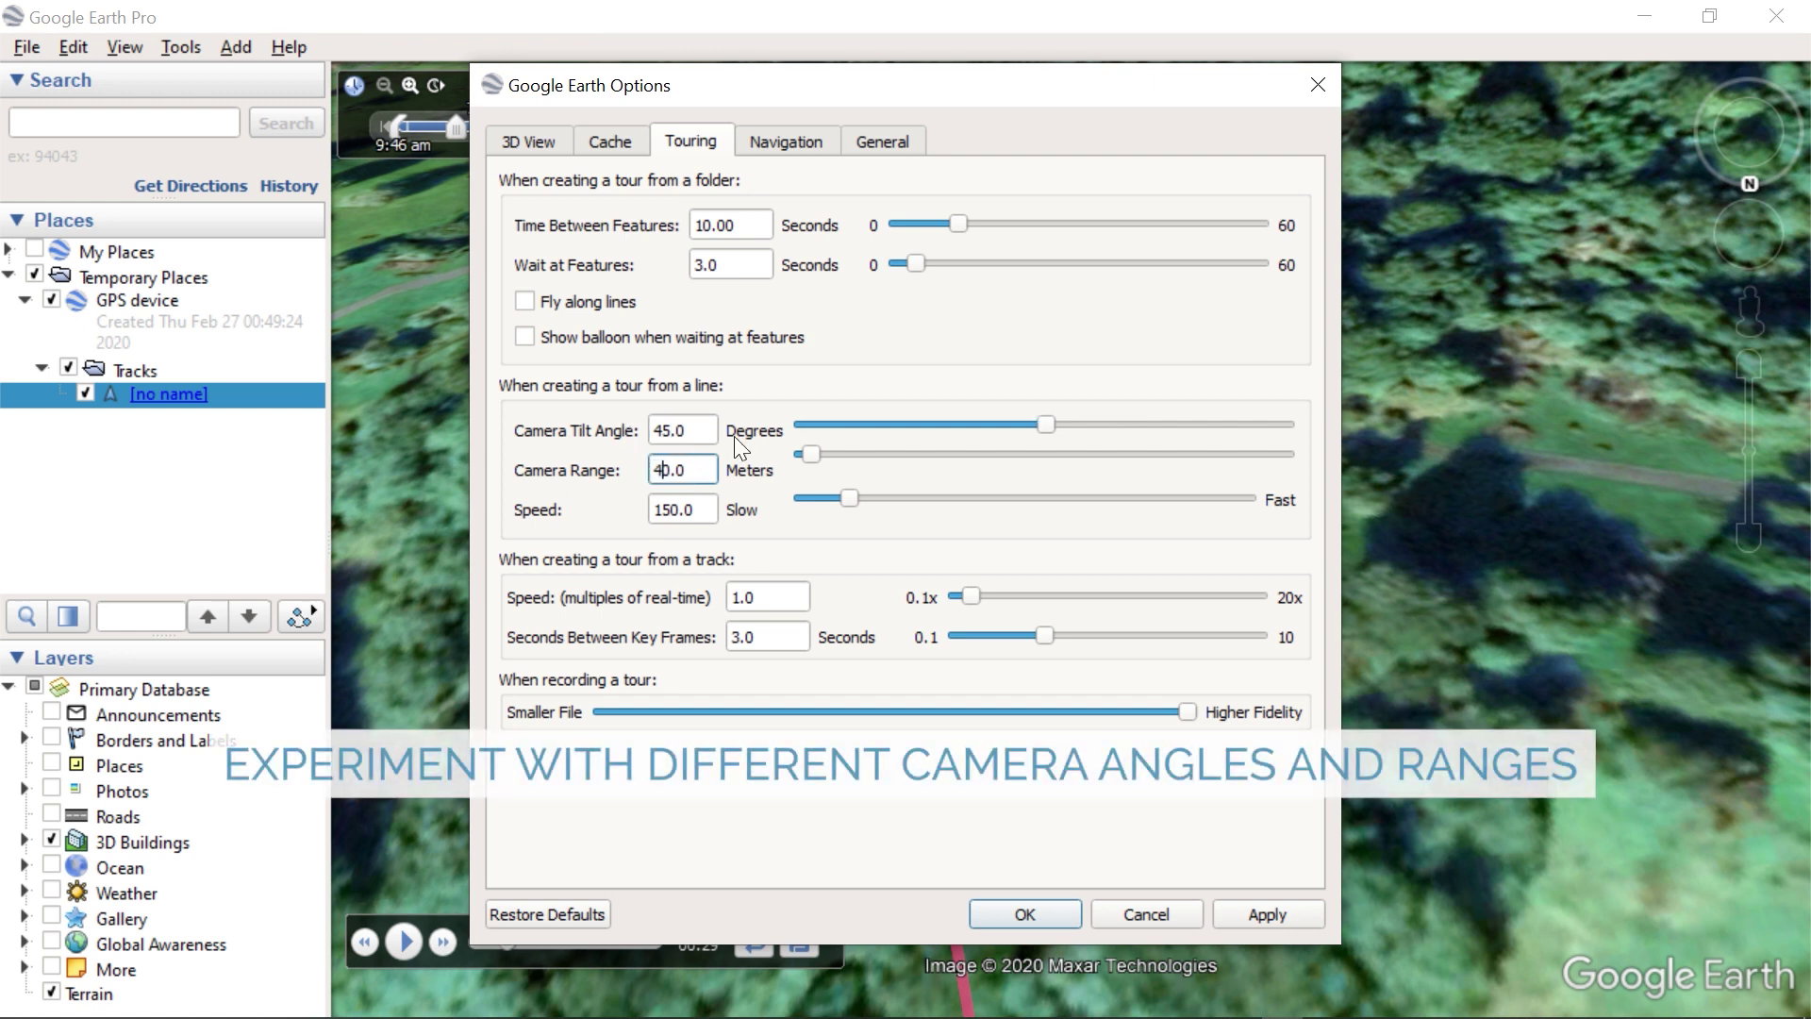
pyautogui.click(1281, 915)
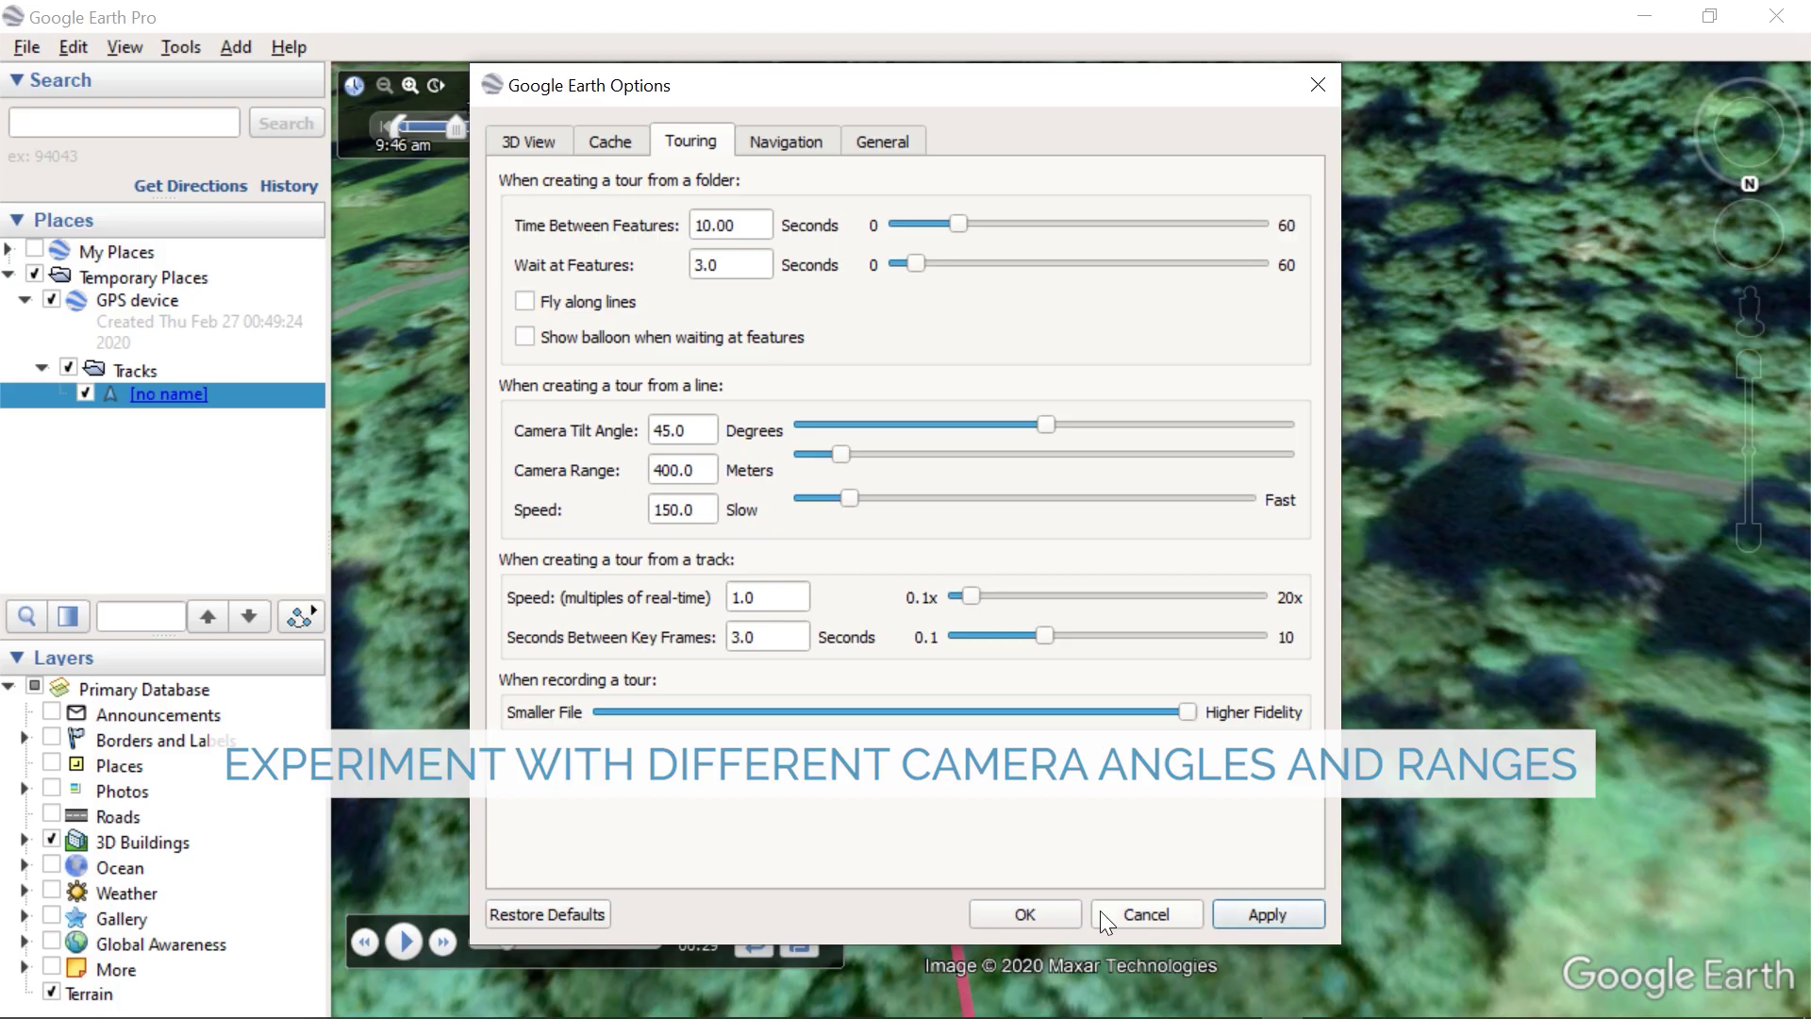
pyautogui.click(1034, 915)
# - Play the selected track's tour again to check the new touring settings, and pause it
pyautogui.click(311, 616)
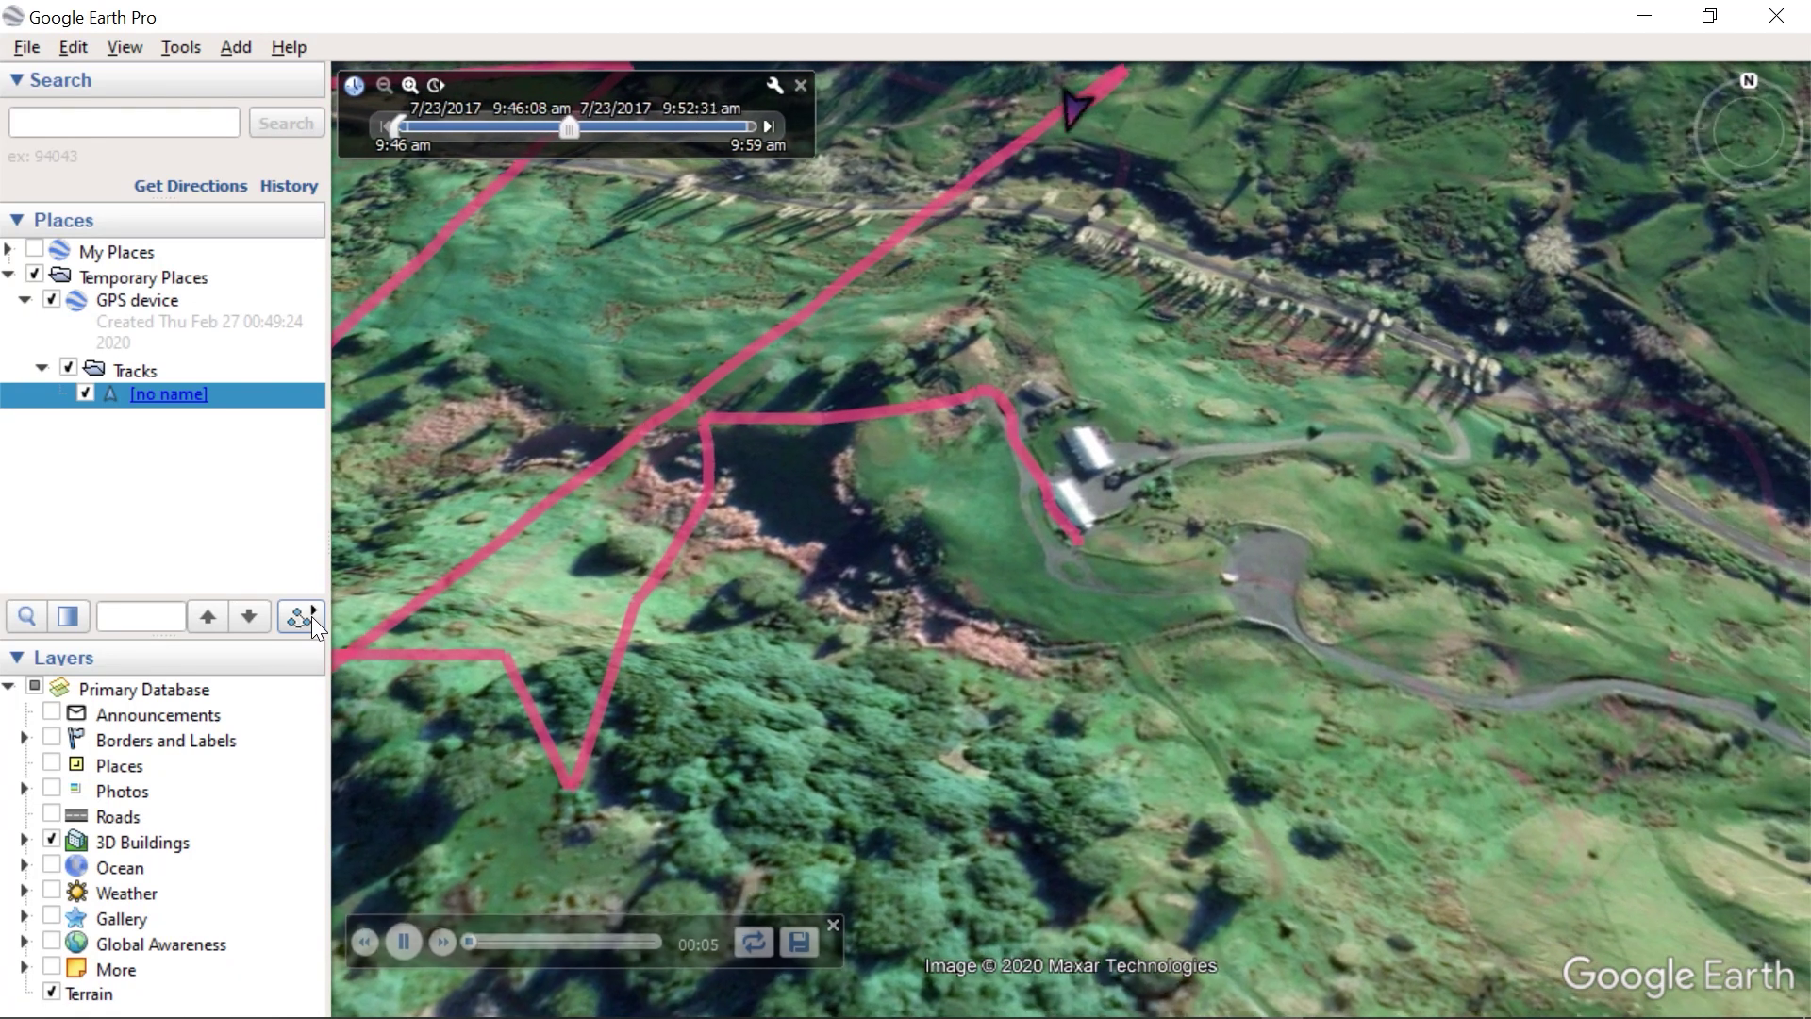
pyautogui.click(311, 615)
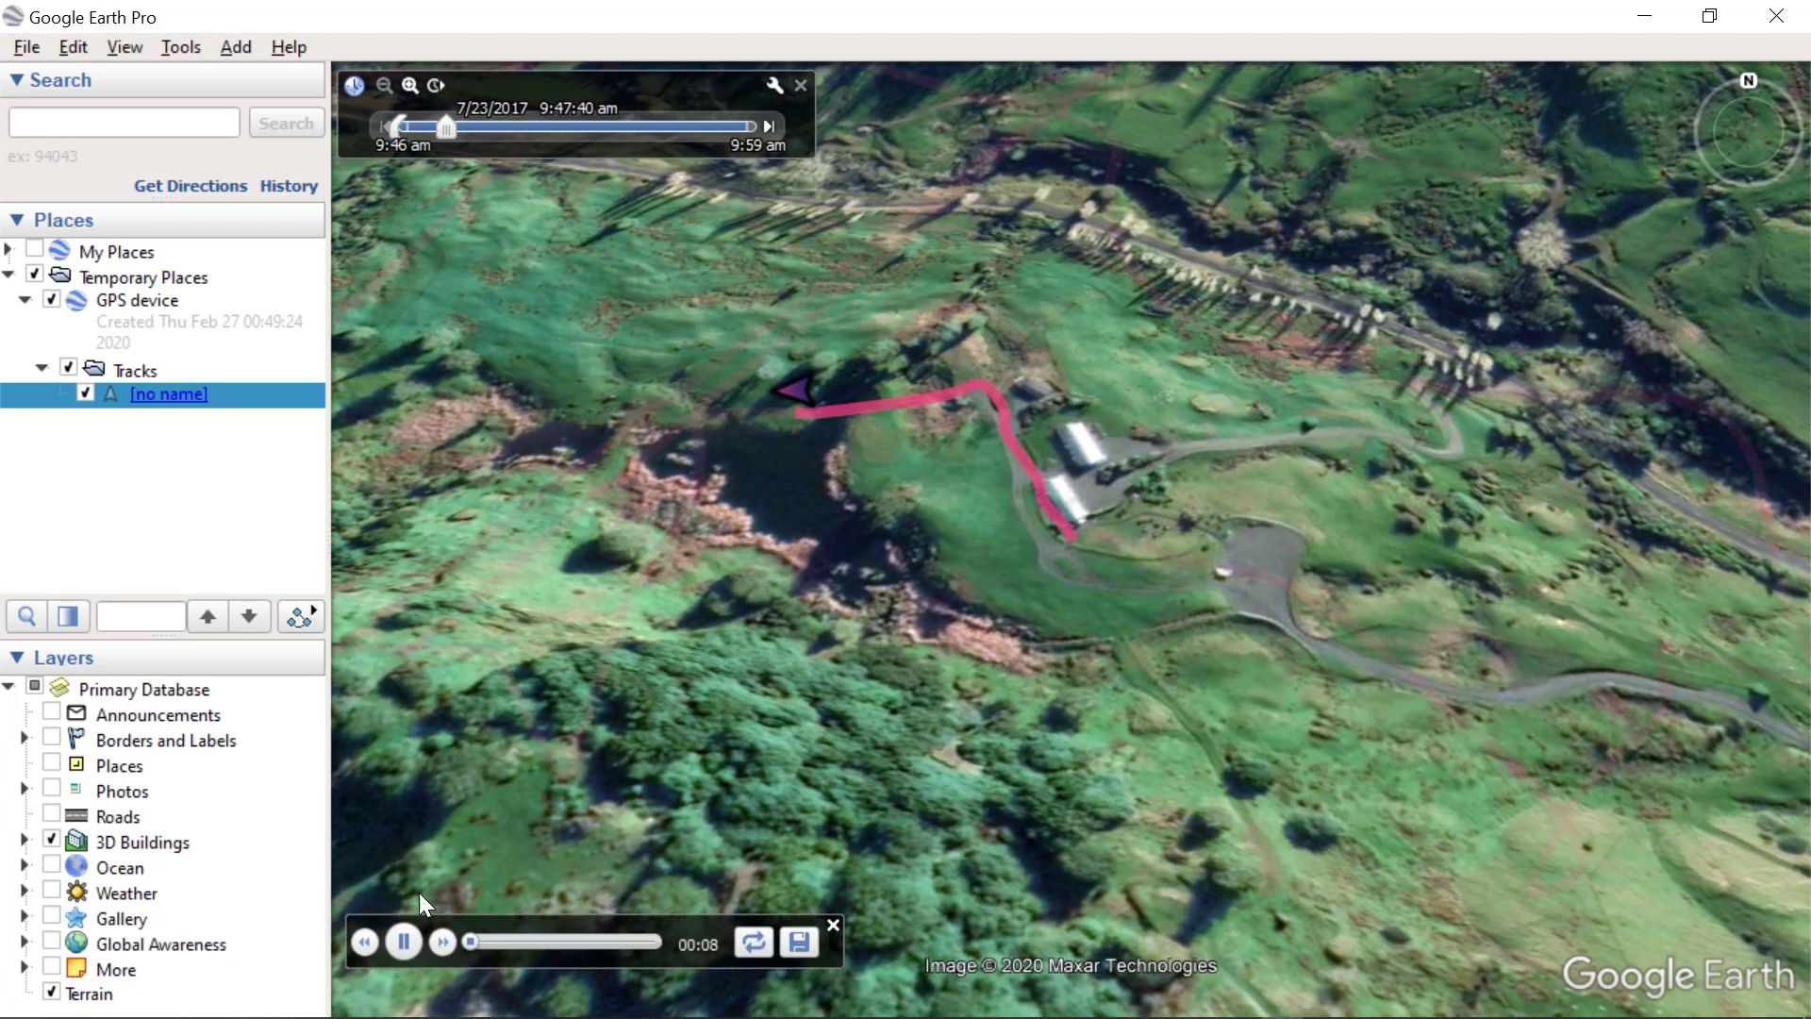
pyautogui.click(392, 945)
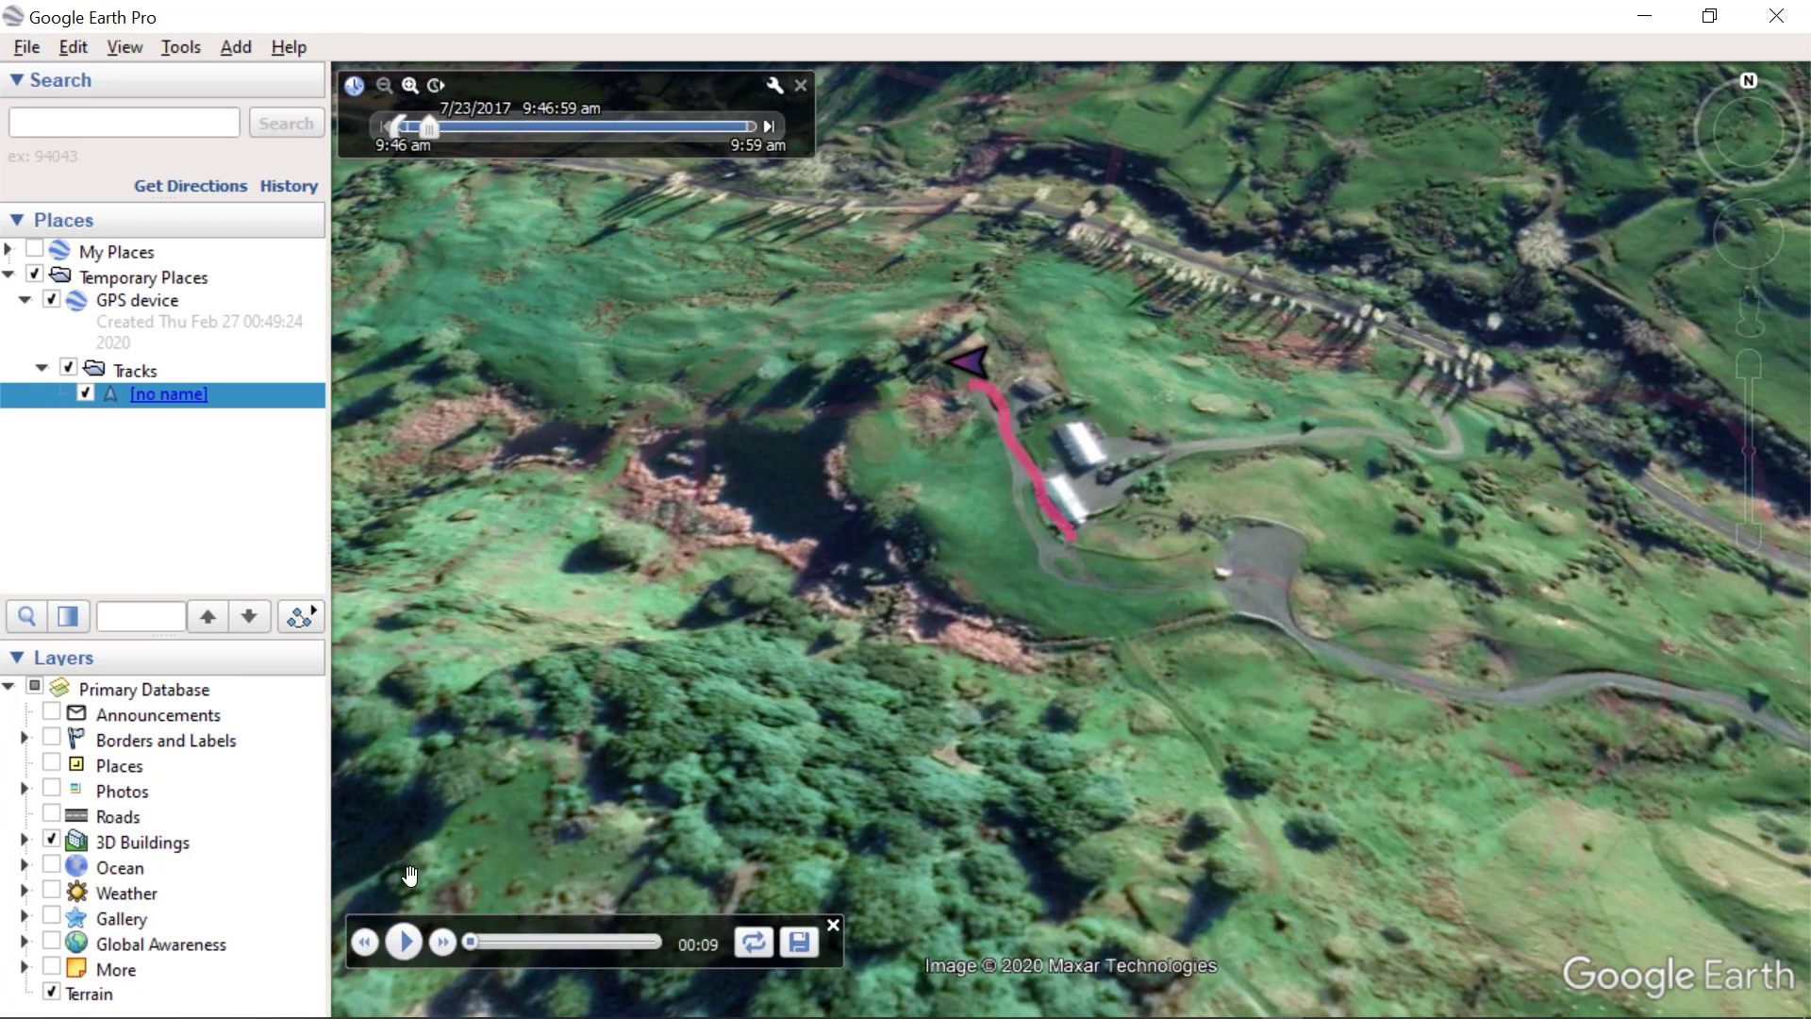
# - Add a tour to the unnamed track, record it while the track tour plays through, and select the GPS device item
pyautogui.rightClick(168, 405)
pyautogui.moveTo(215, 410)
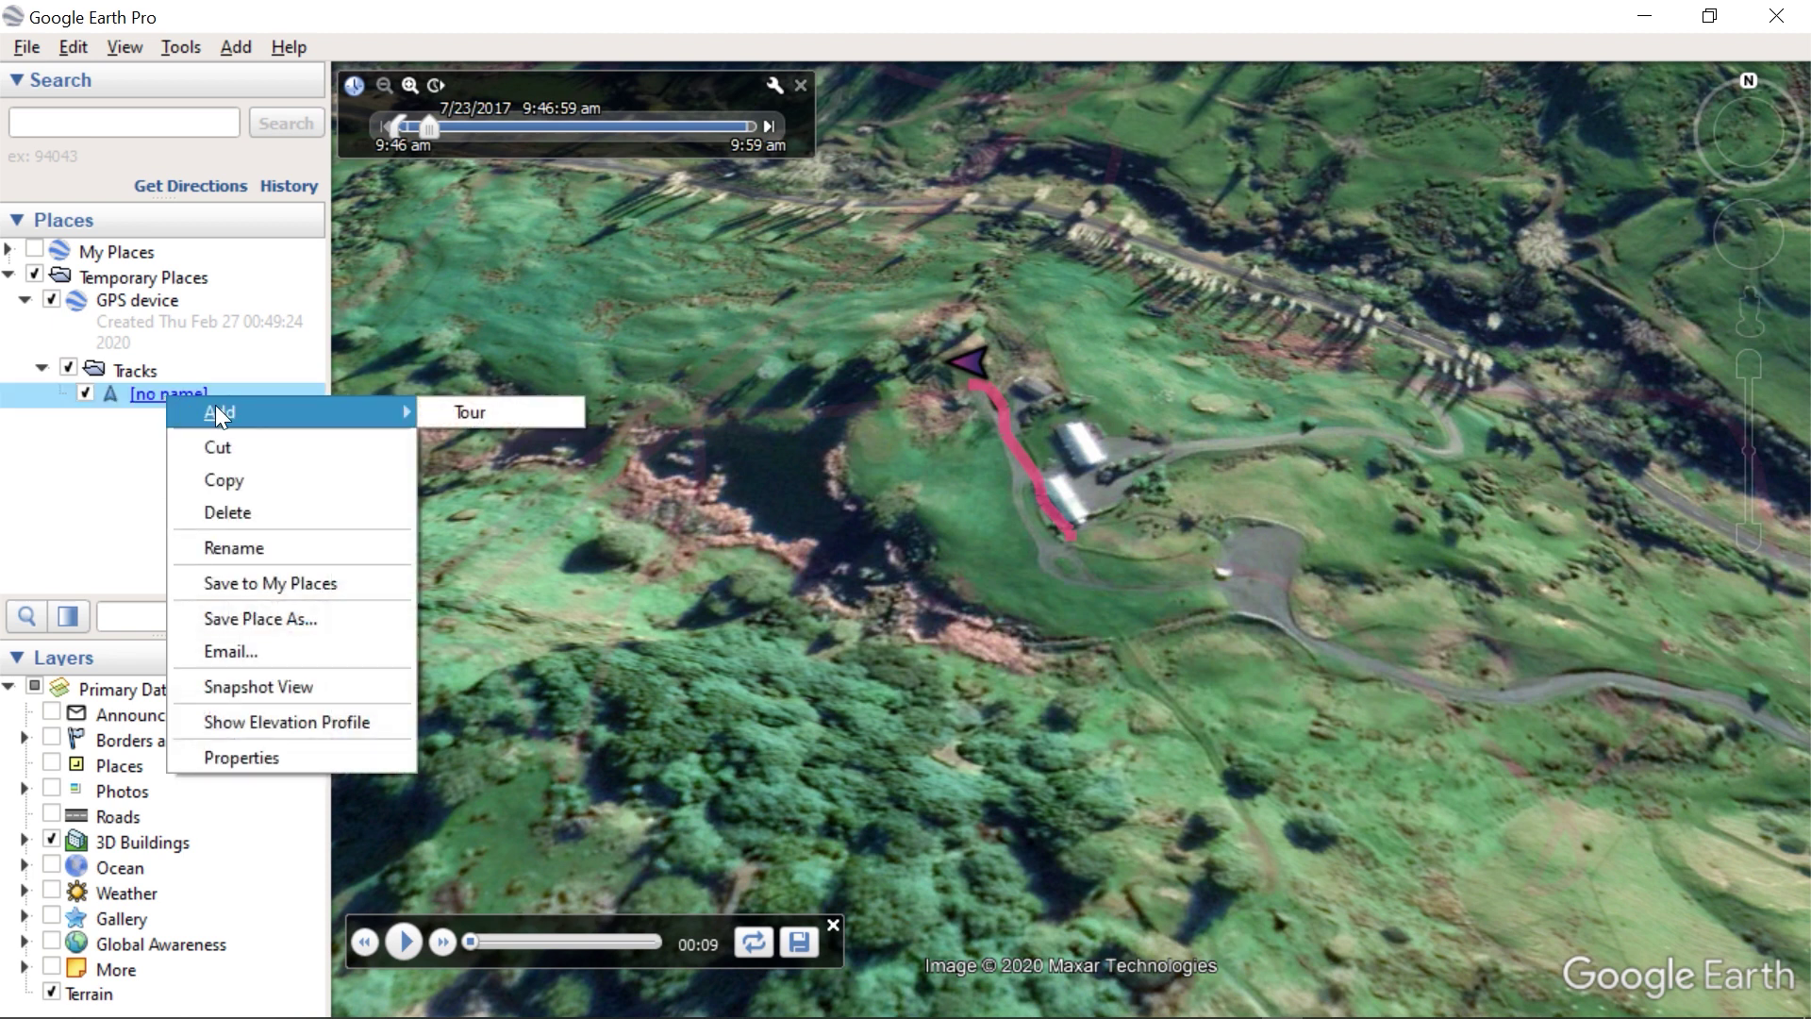
pyautogui.click(487, 416)
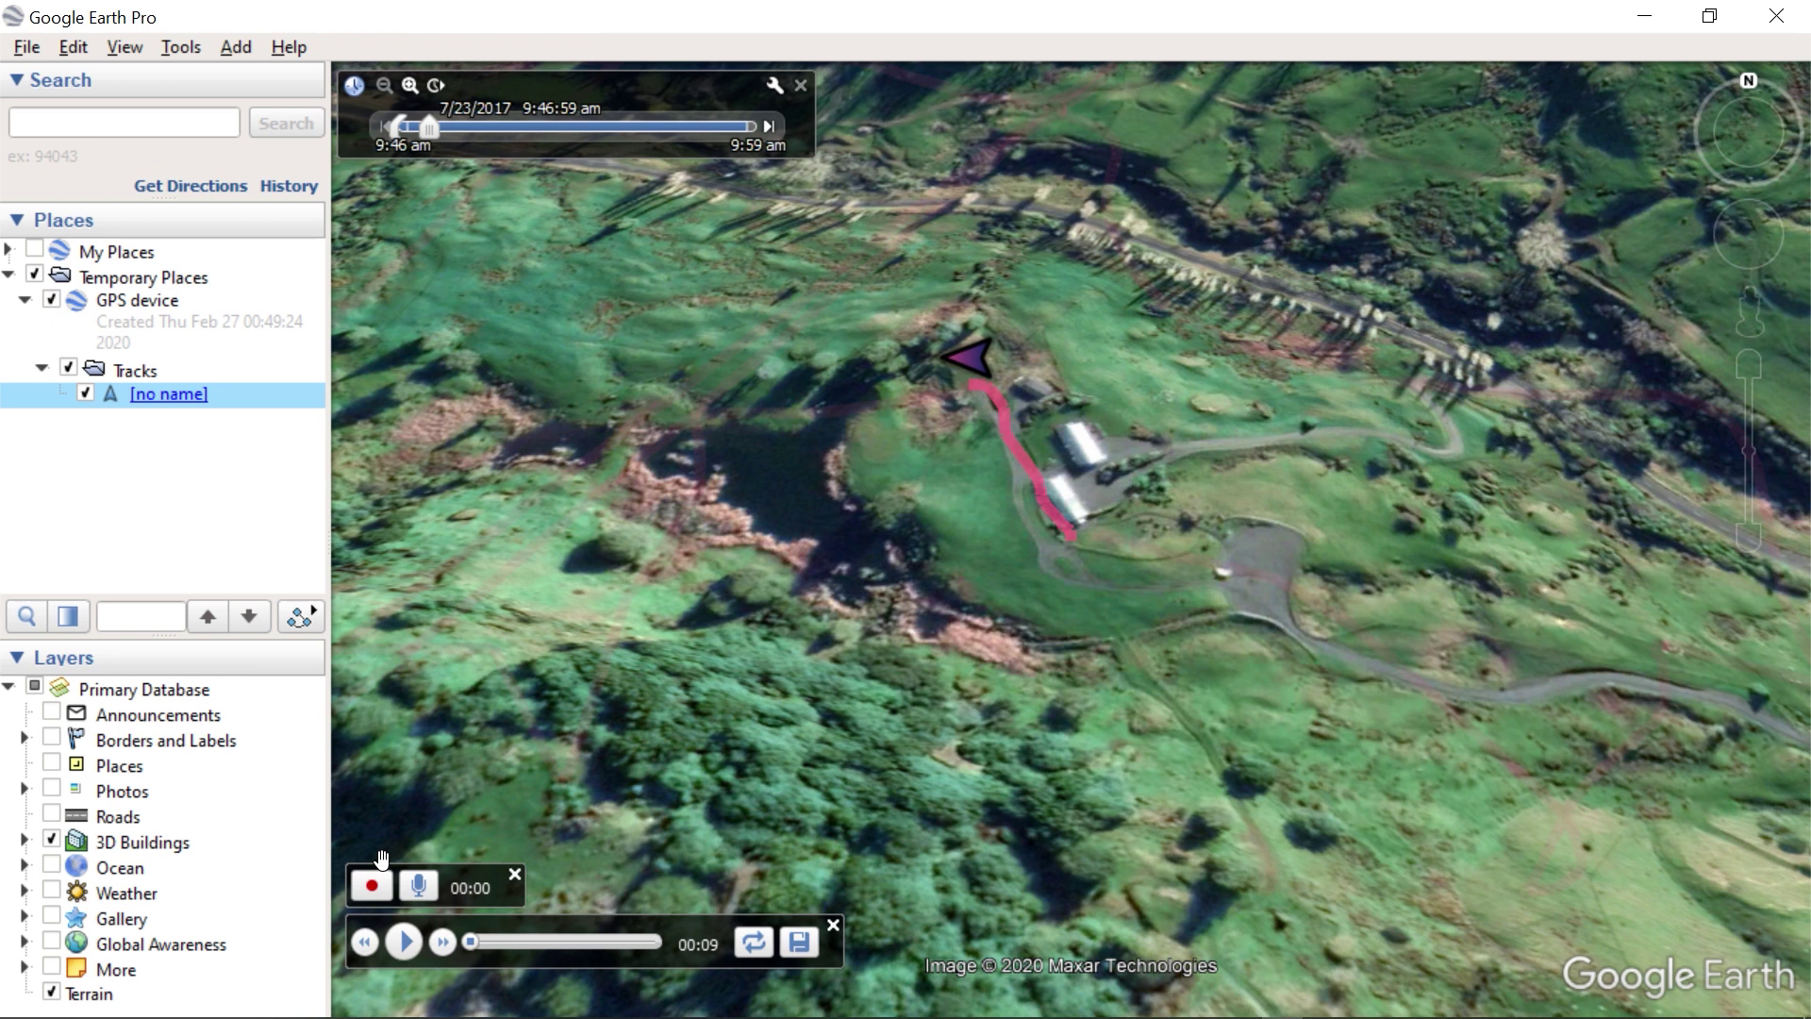
pyautogui.click(405, 942)
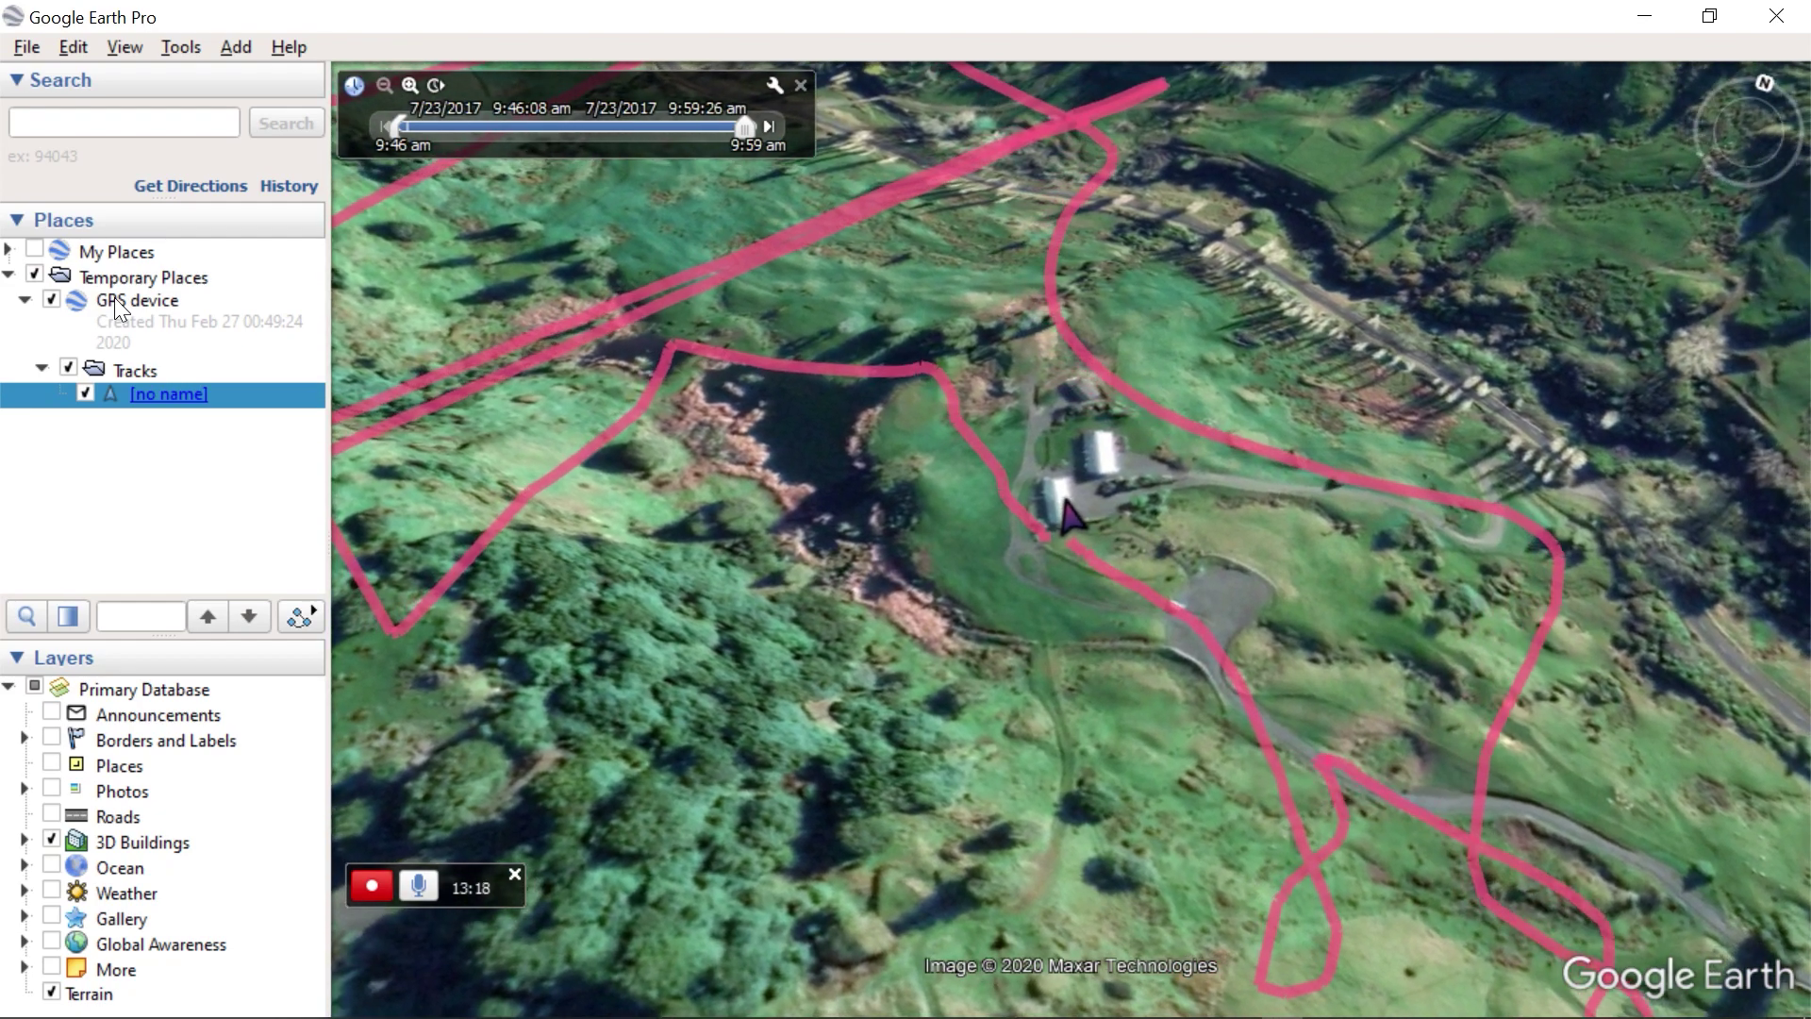
pyautogui.click(115, 300)
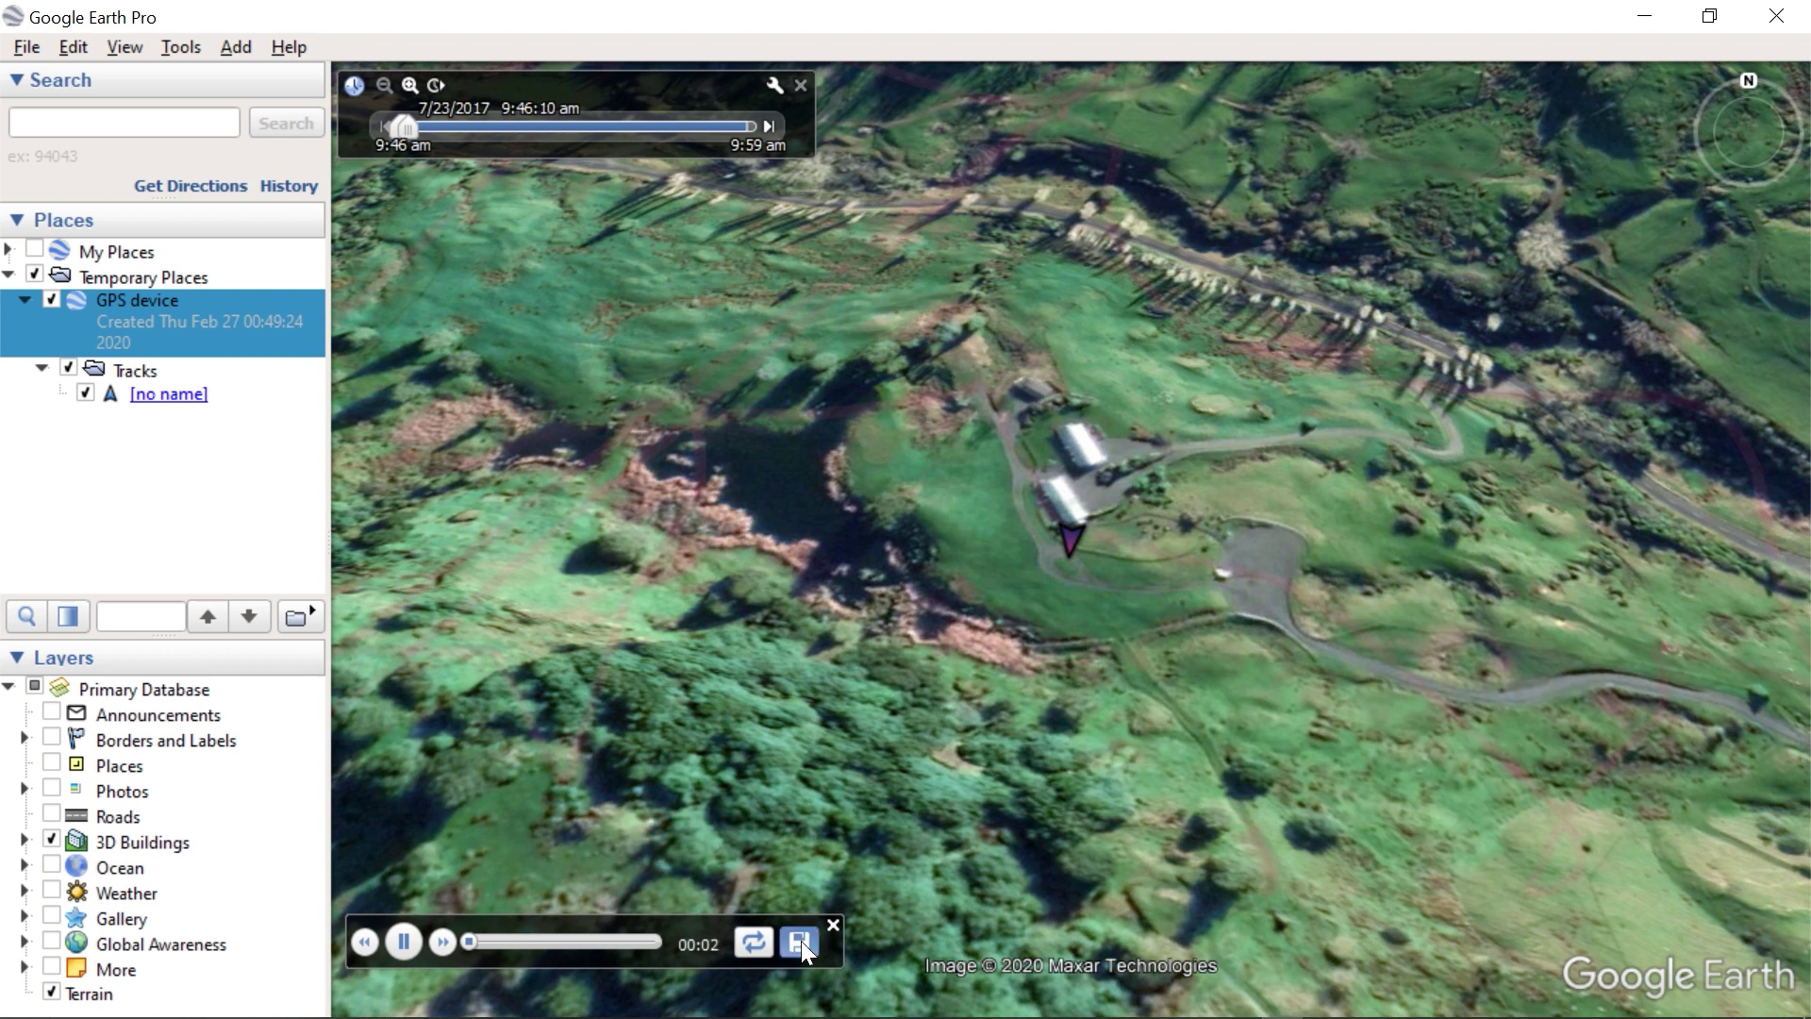
# - Save the recorded tour under the name "tour" and close the tour player
pyautogui.click(801, 941)
pyautogui.write('tour')
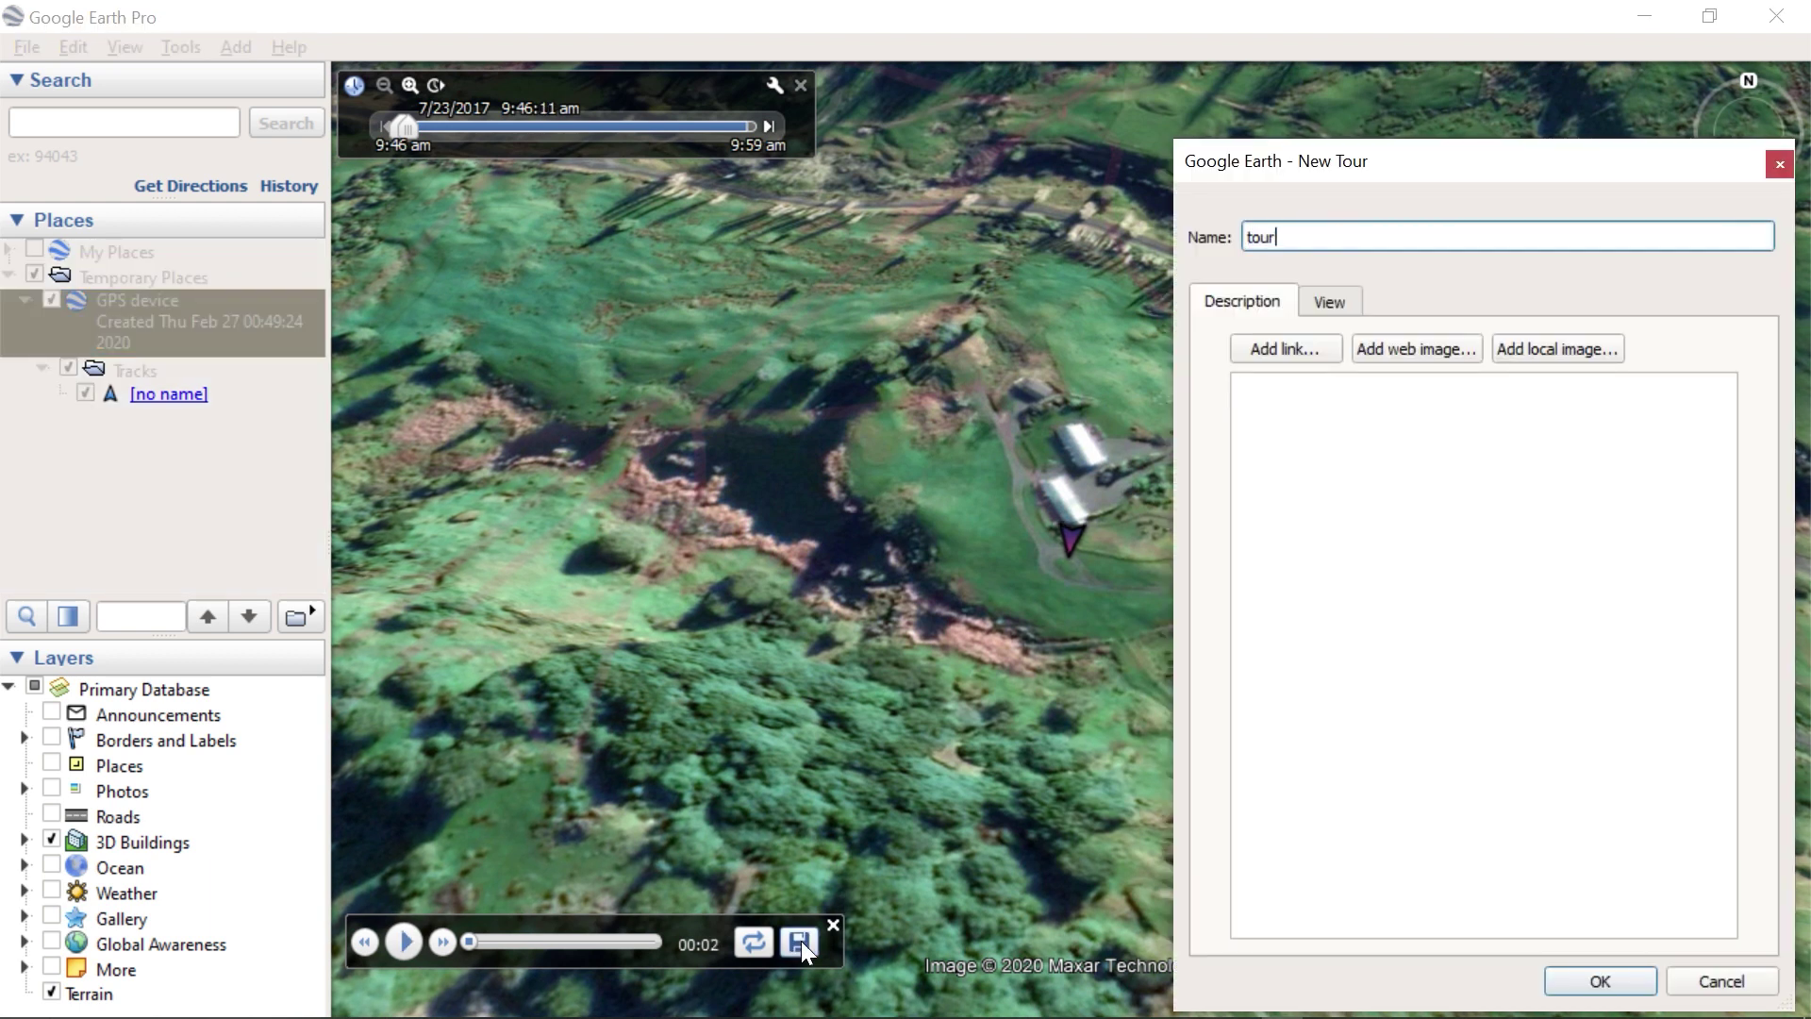
pyautogui.press('Return')
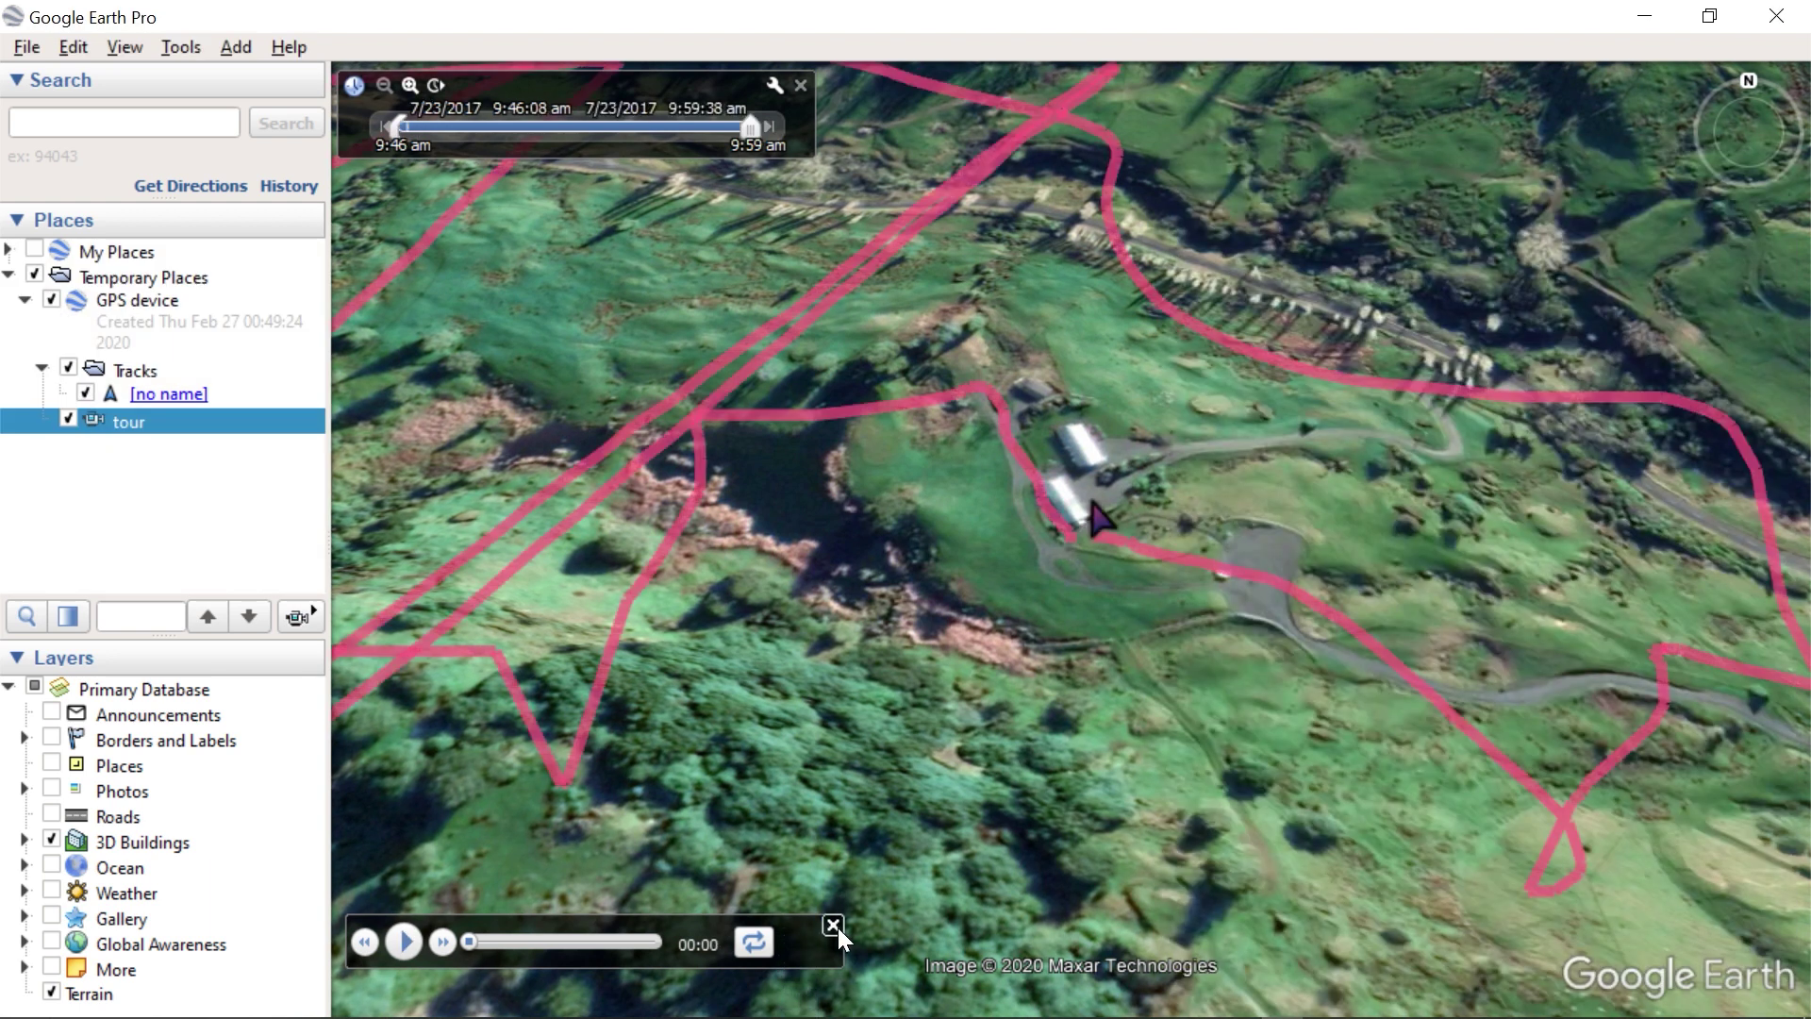
pyautogui.click(834, 927)
# - Open Movie Maker for the saved tour and set the picture quality to Maximum
pyautogui.click(182, 45)
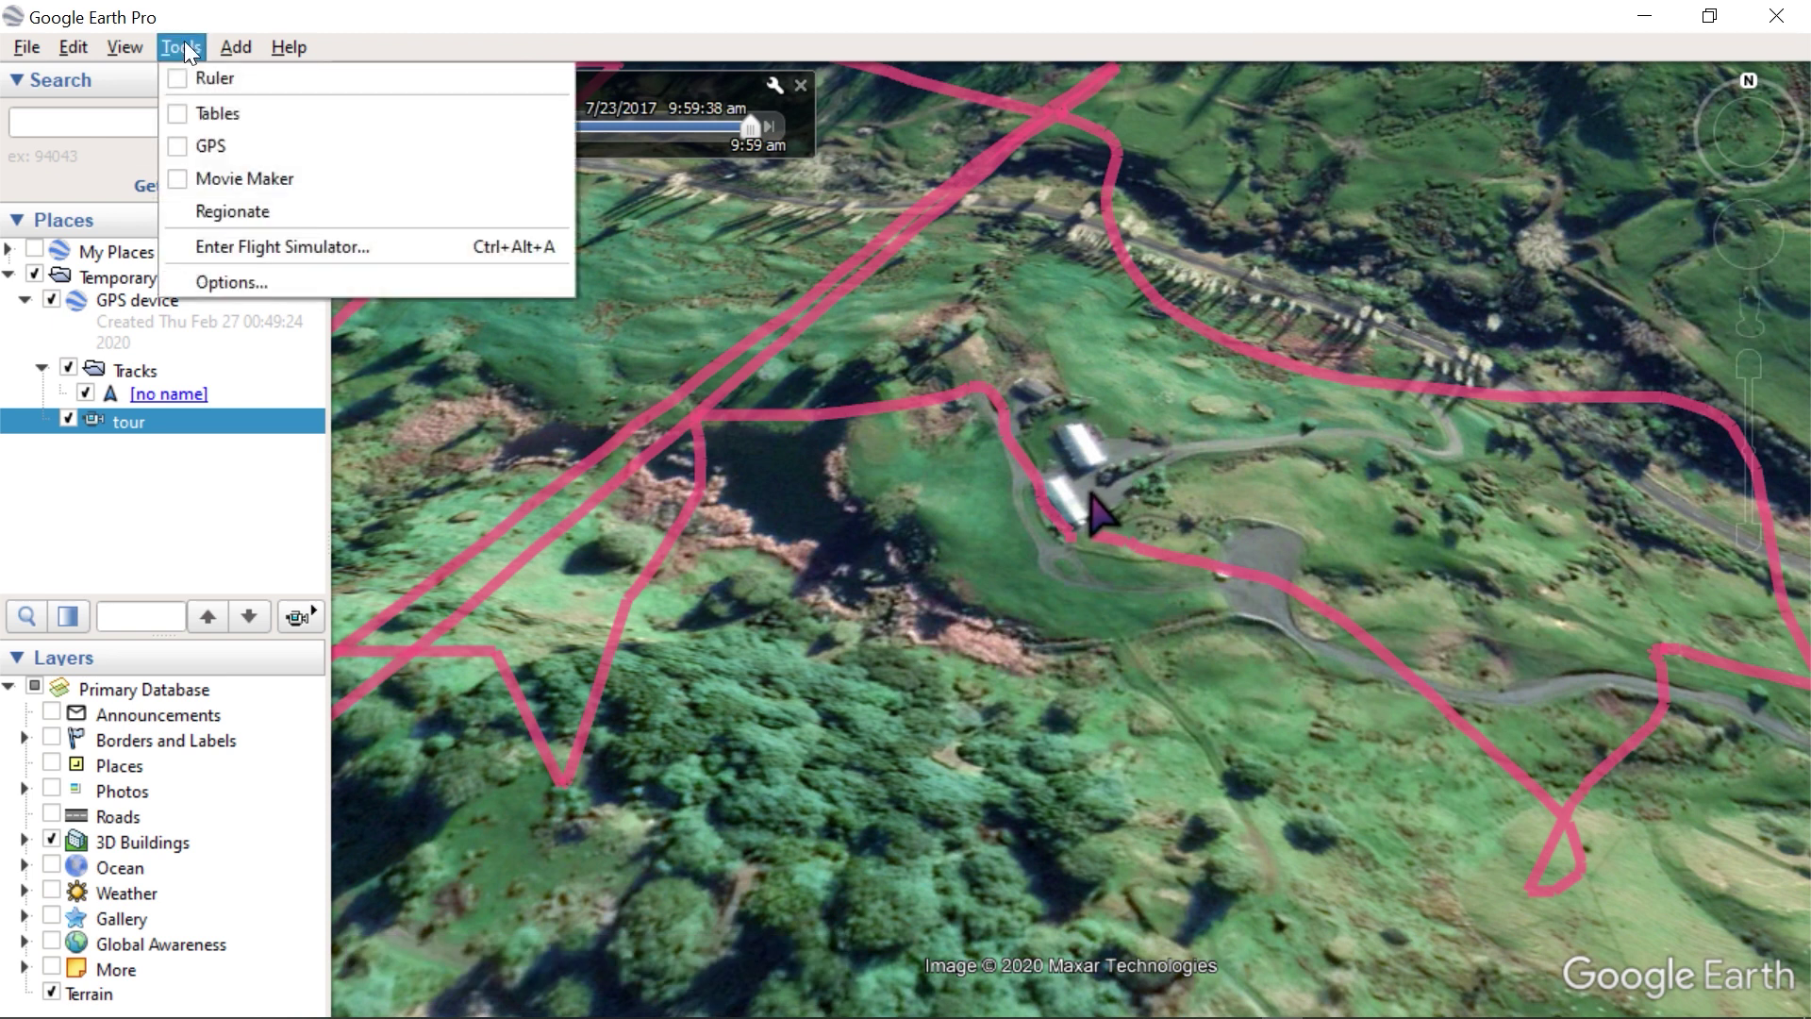
pyautogui.click(206, 177)
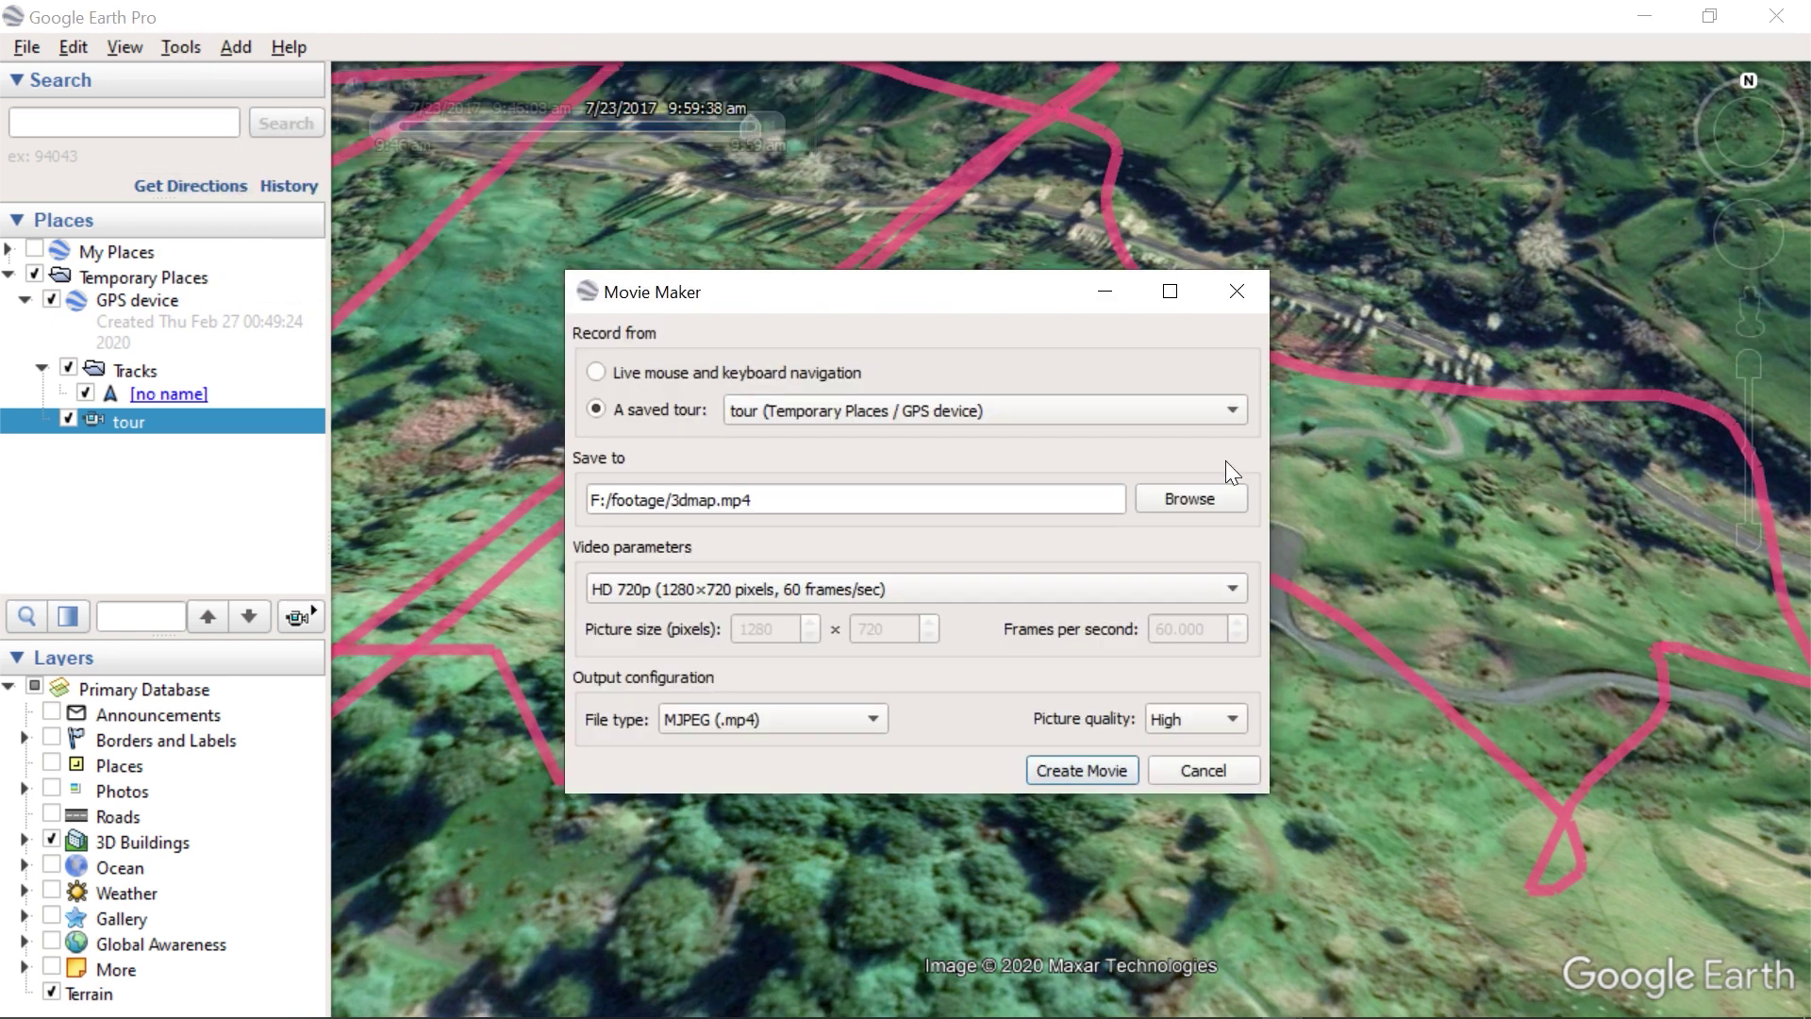
pyautogui.click(1228, 720)
pyautogui.click(1208, 749)
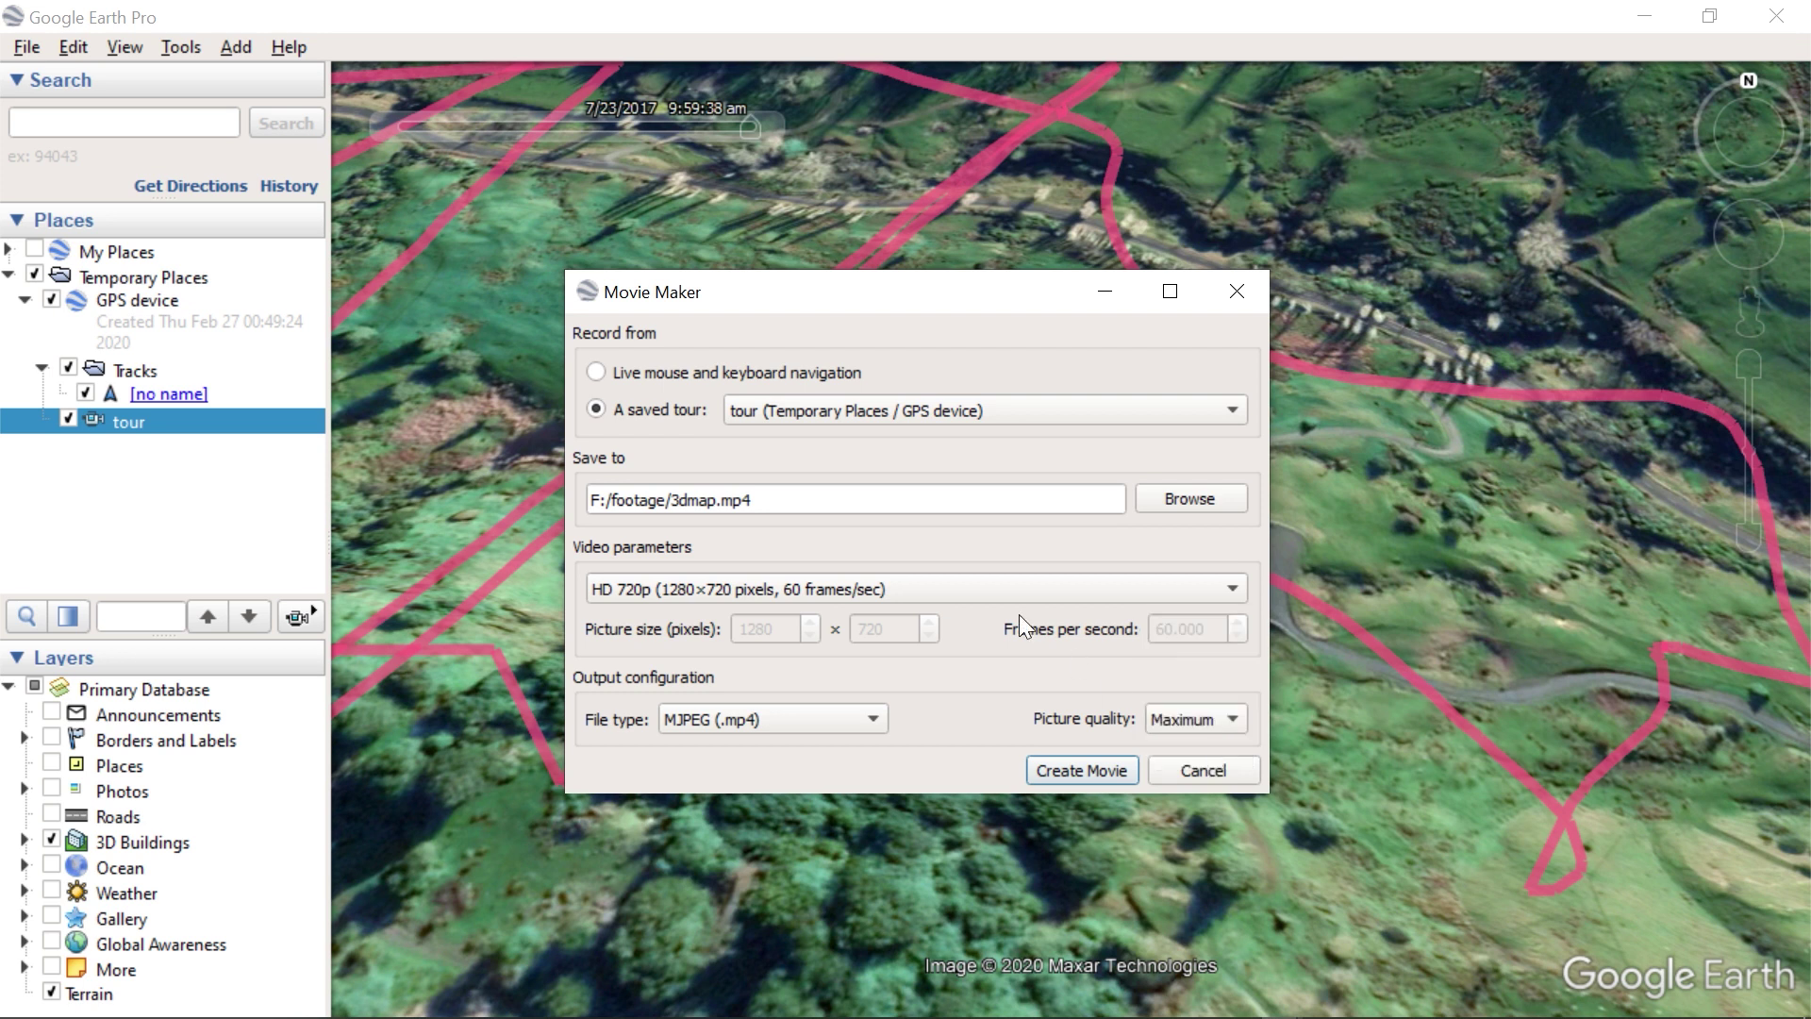
# - Set the movie's video parameters to Custom, 1920 × 1080 pixels, at 25 frames per second
pyautogui.click(804, 585)
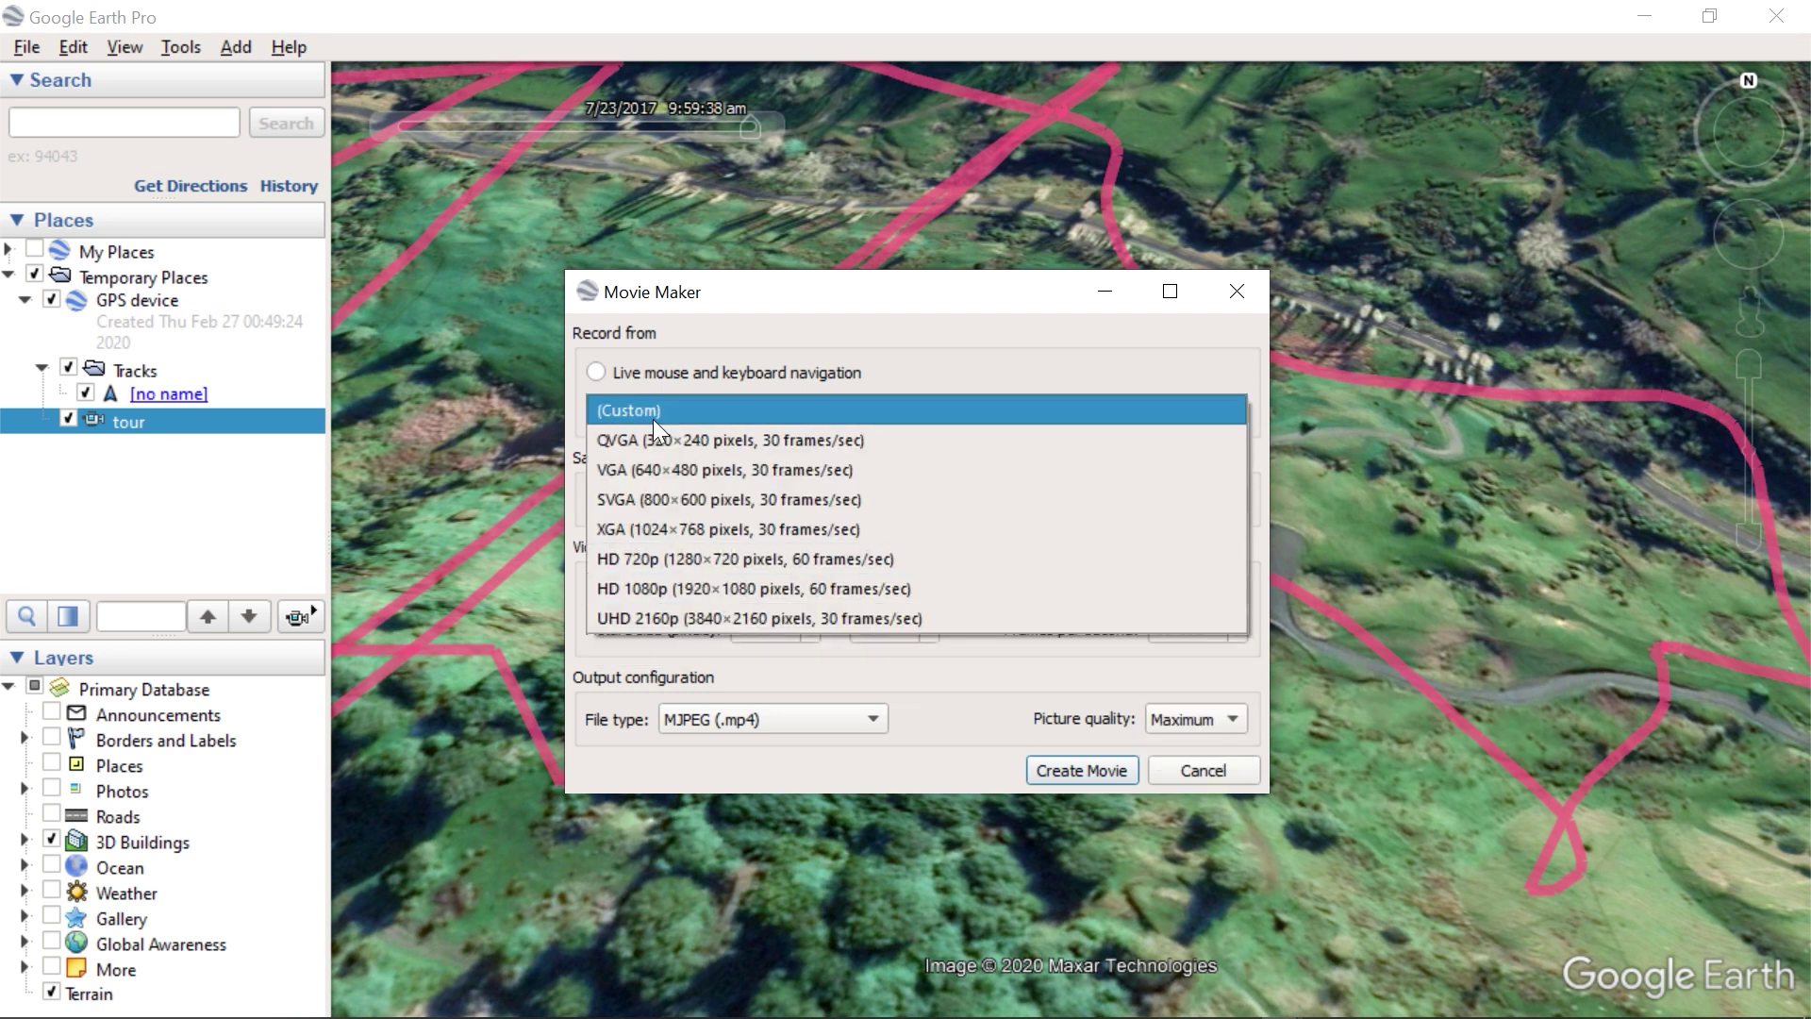
pyautogui.click(653, 413)
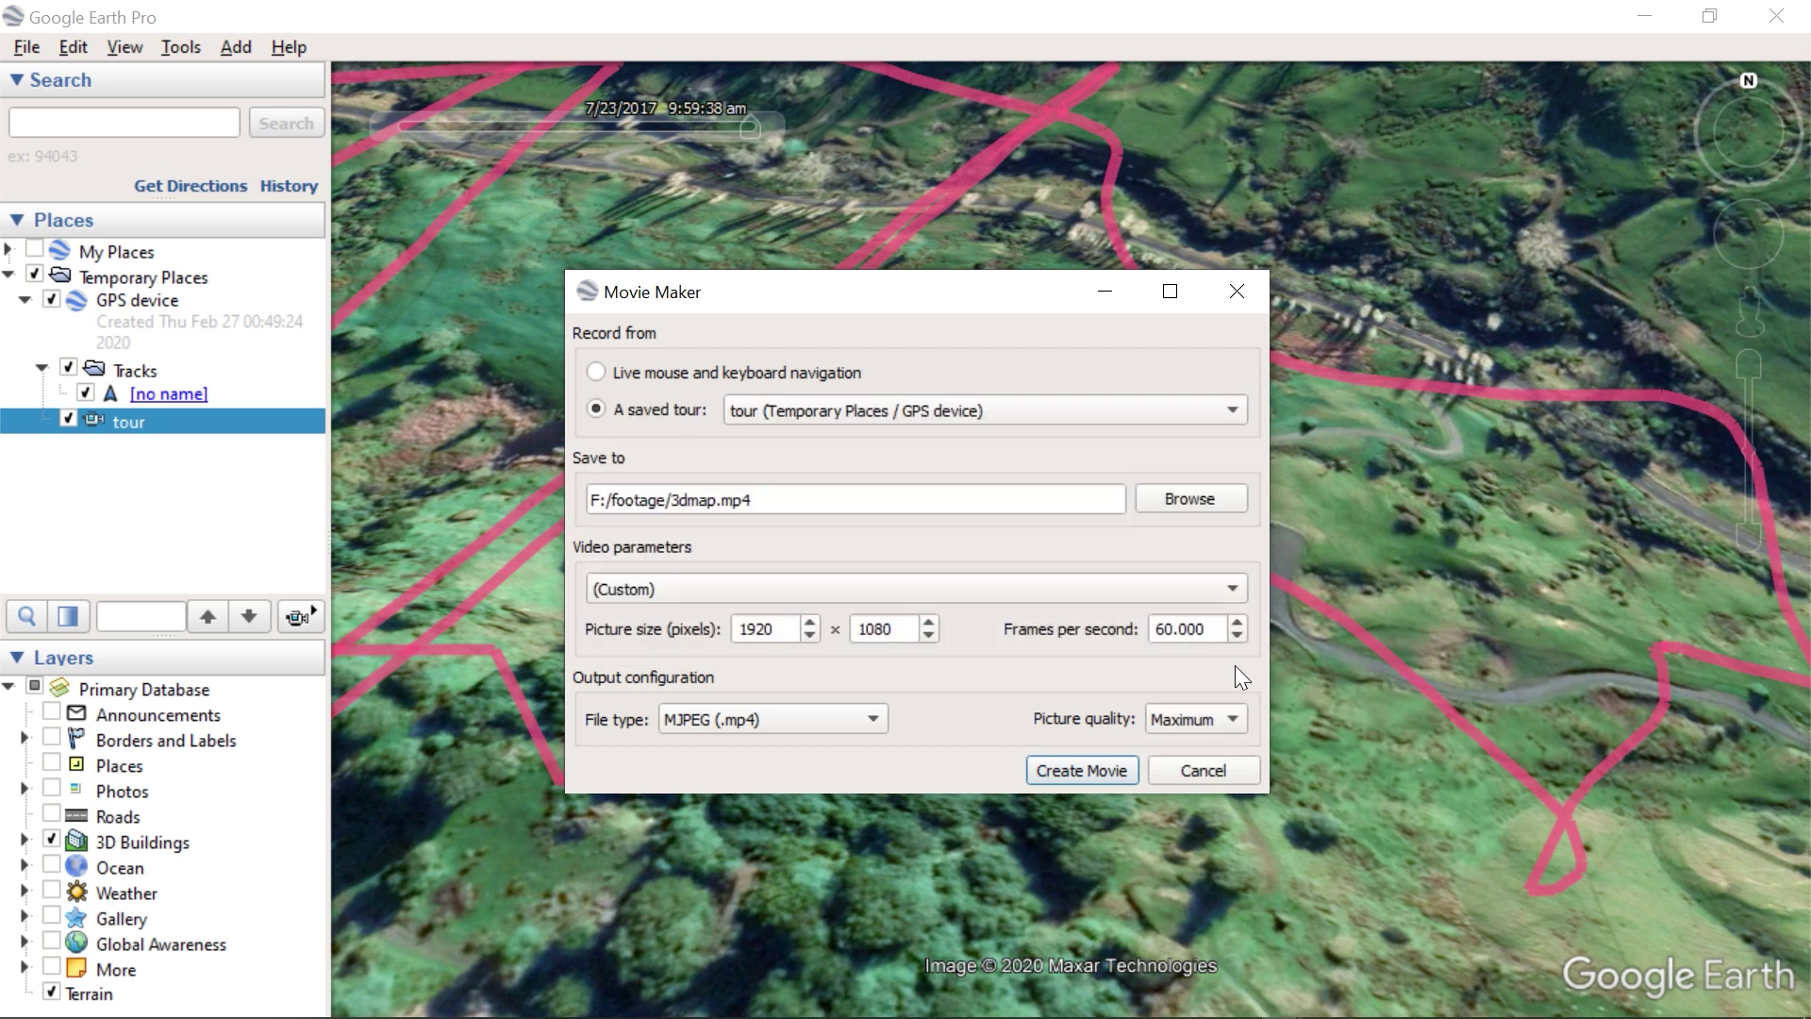
pyautogui.click(1174, 628)
pyautogui.write('25')
# - Choose 3dmap.mp4 in F:/footage as the output file, keep the MJPEG (.mp4) file type, and create the movie
pyautogui.click(1217, 501)
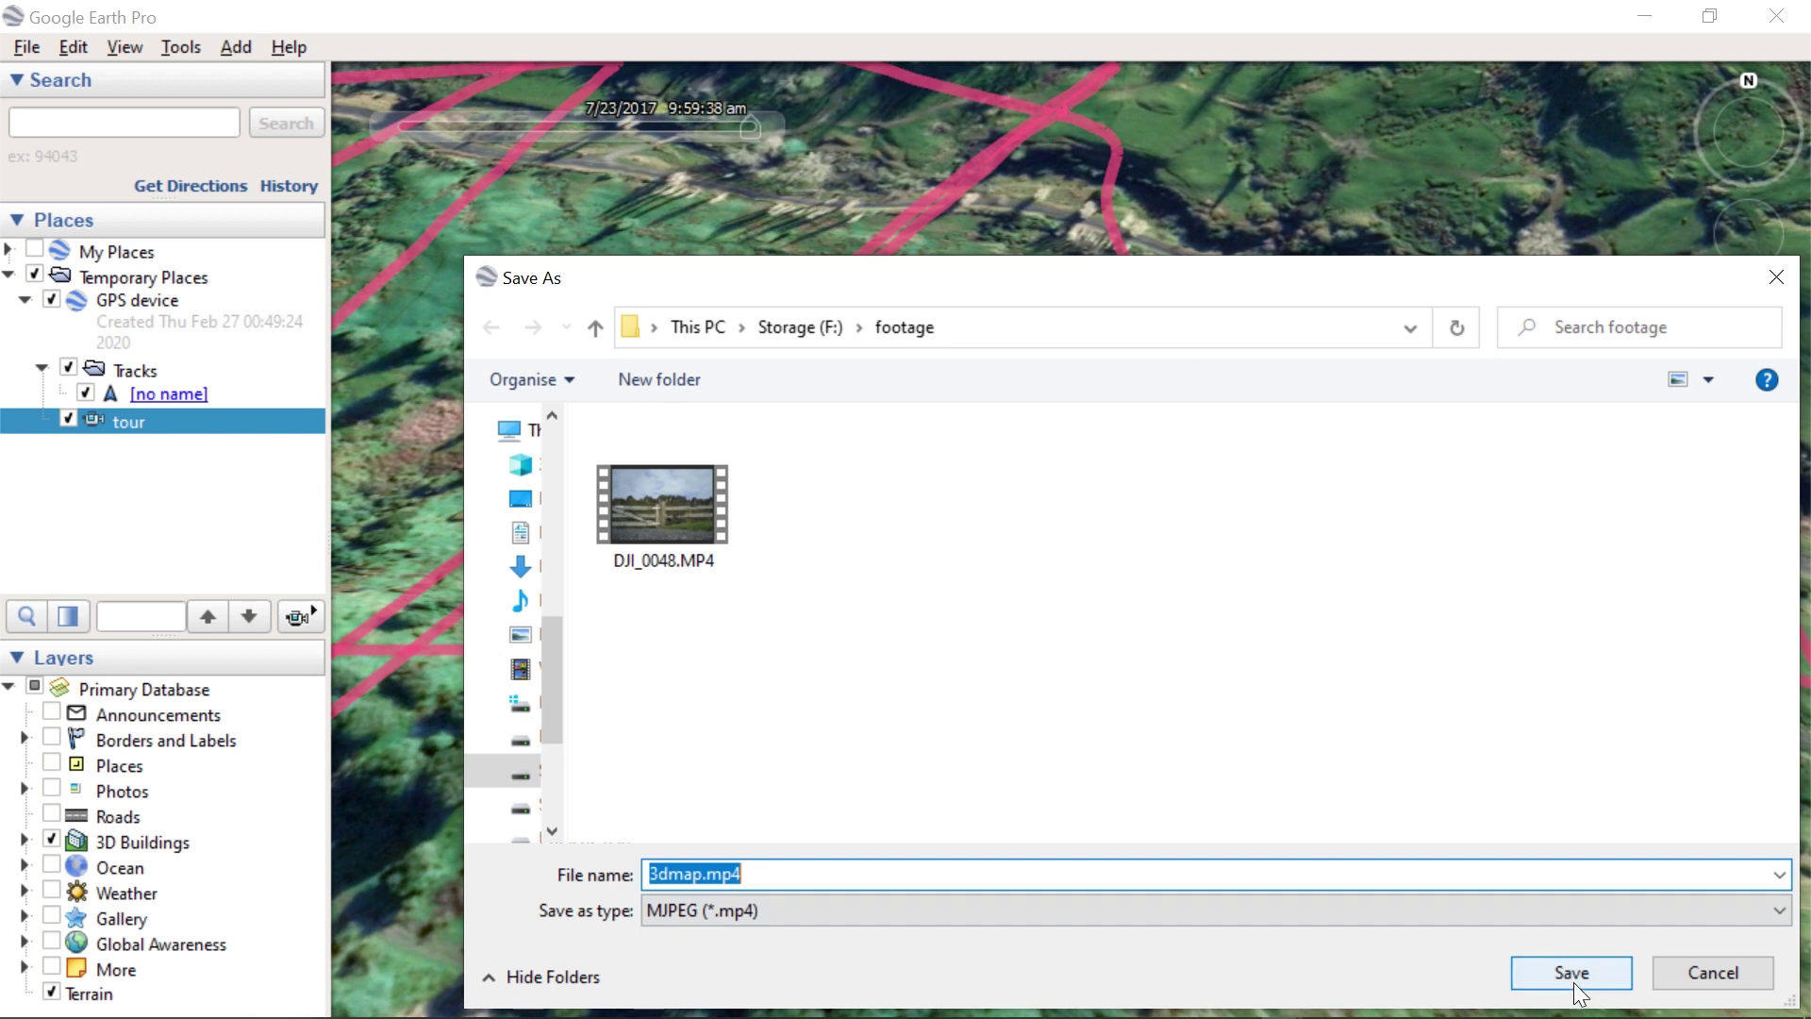
pyautogui.click(1574, 982)
pyautogui.click(847, 719)
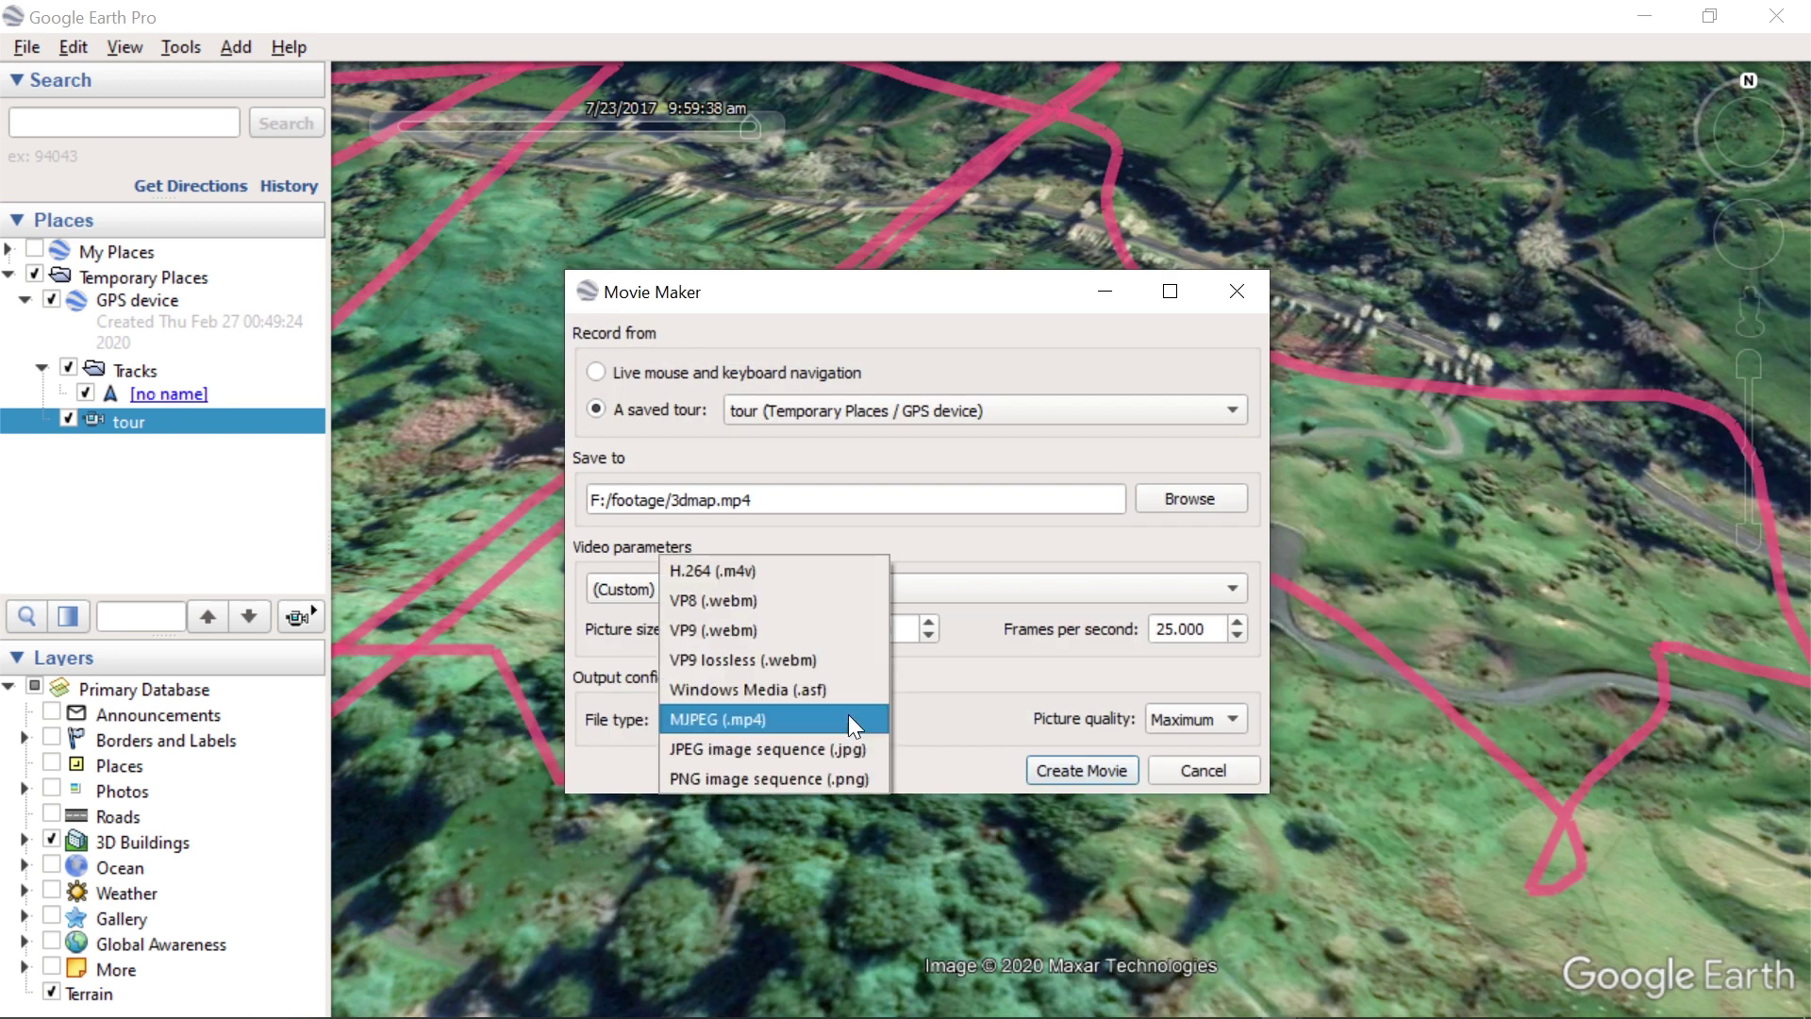
pyautogui.click(847, 715)
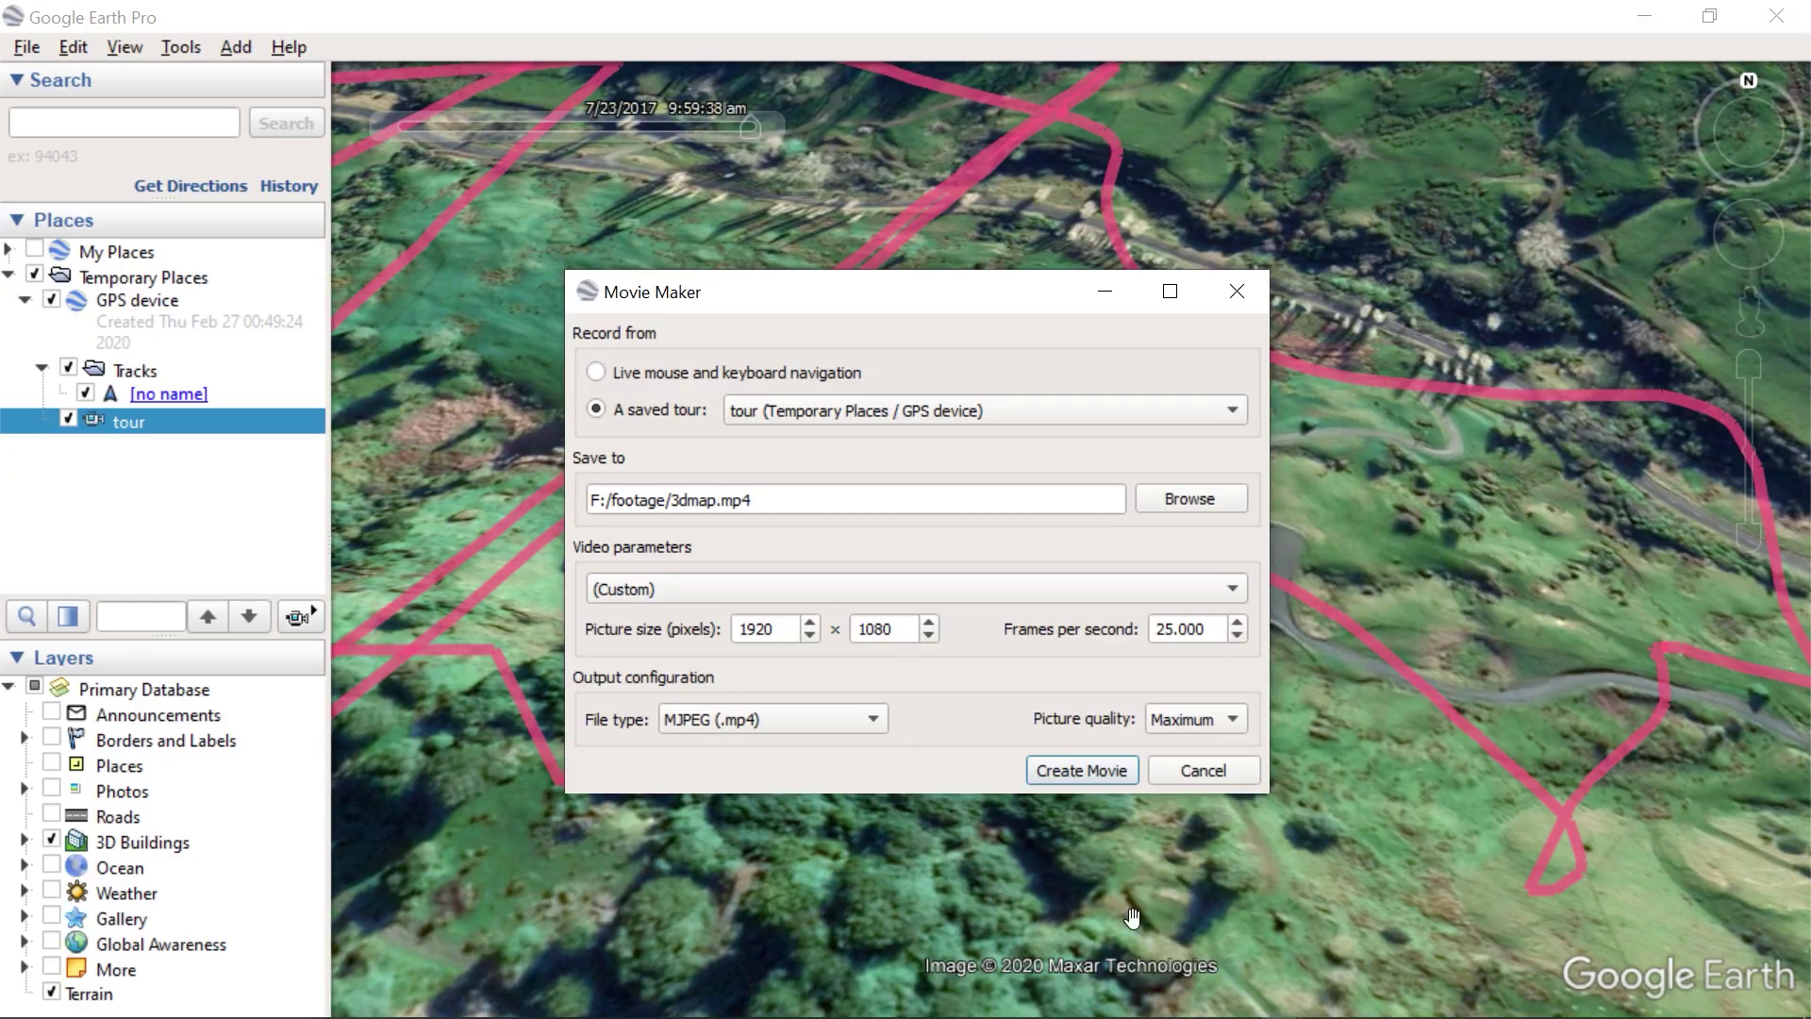
pyautogui.click(1083, 770)
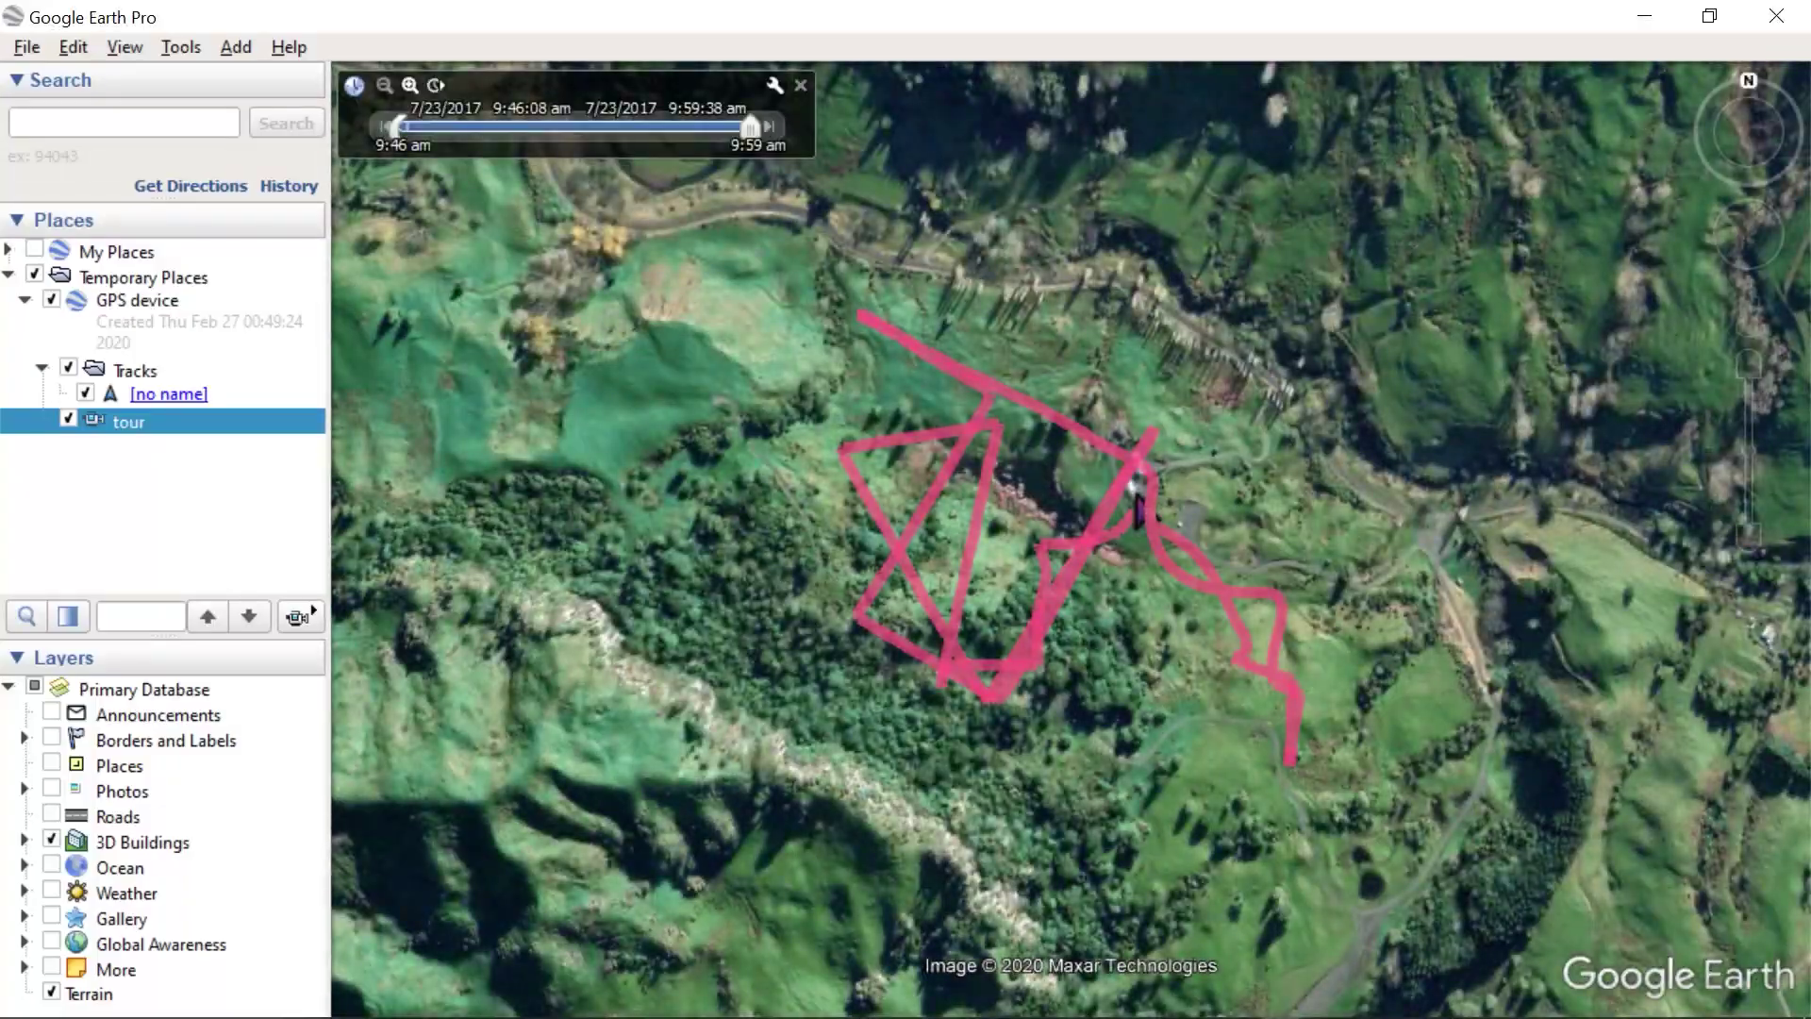
# - Switch to Adobe Premiere Pro and import 3dmap.mp4 and DJI_0048.mp4 from the footage folder into the project
pyautogui.click(1038, 998)
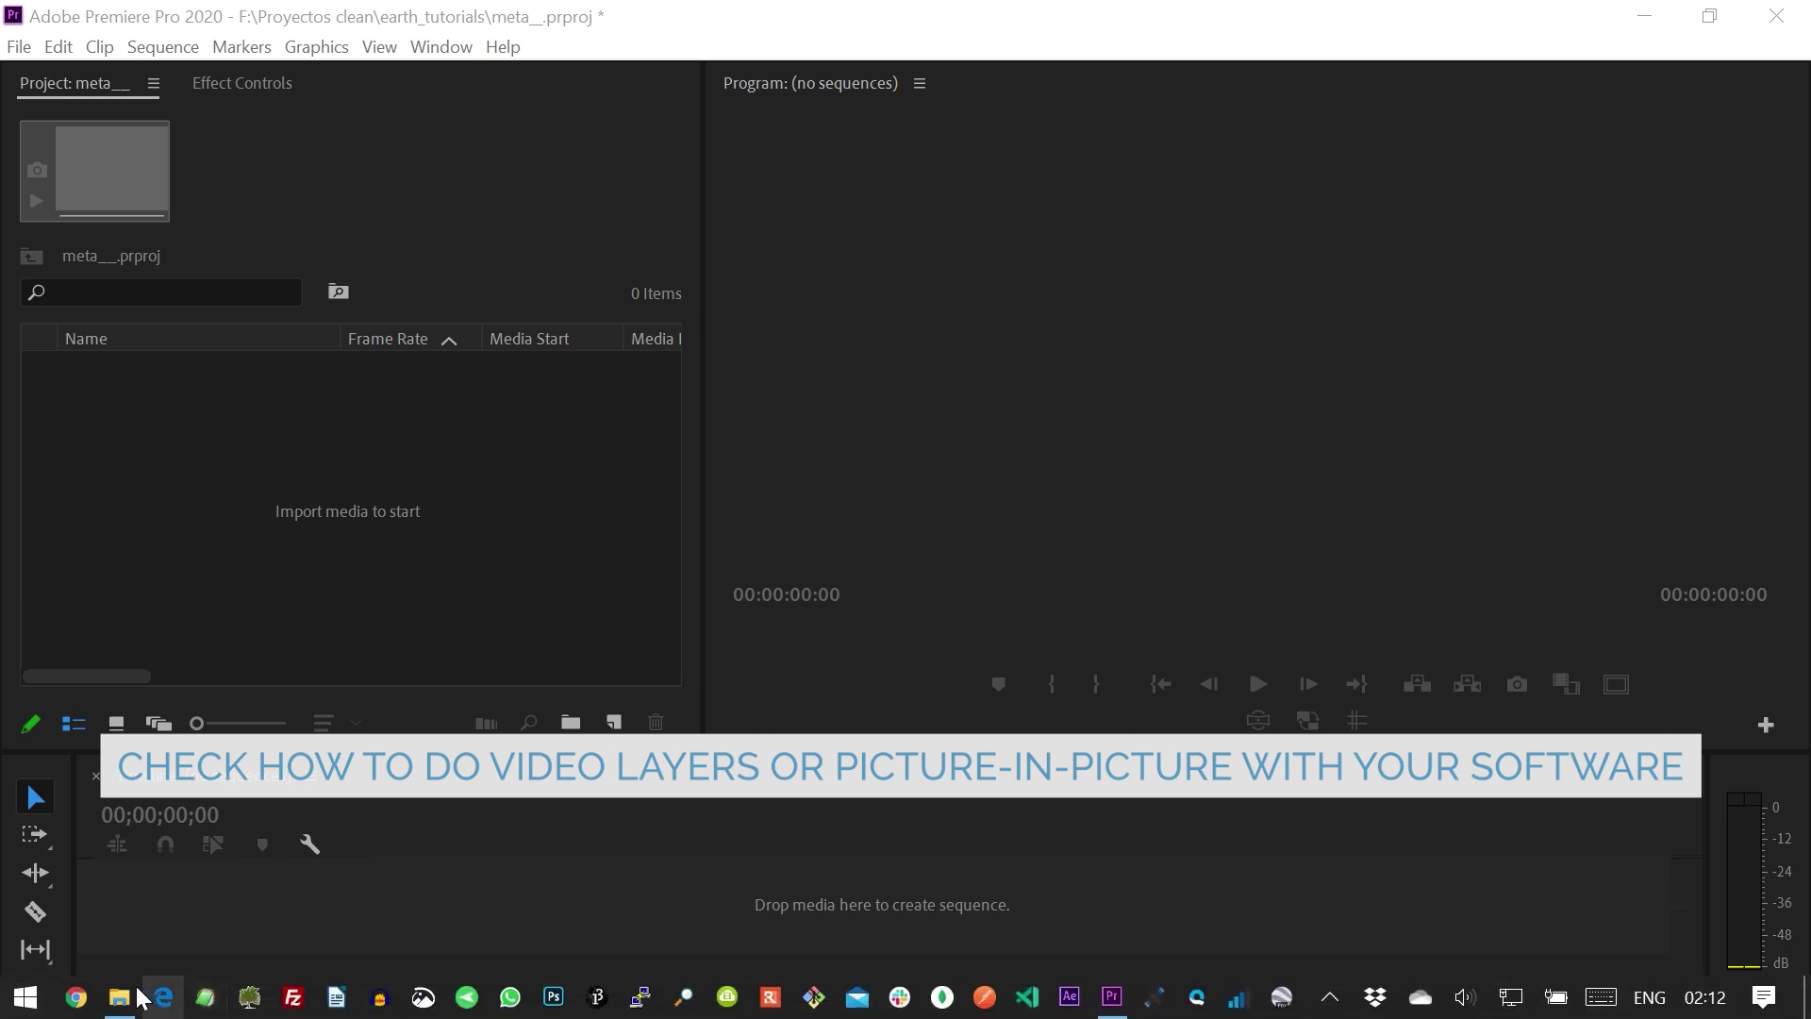
pyautogui.click(125, 1003)
pyautogui.click(1014, 467)
pyautogui.keyDown('ctrl'); pyautogui.click(506, 455); pyautogui.keyUp('ctrl')
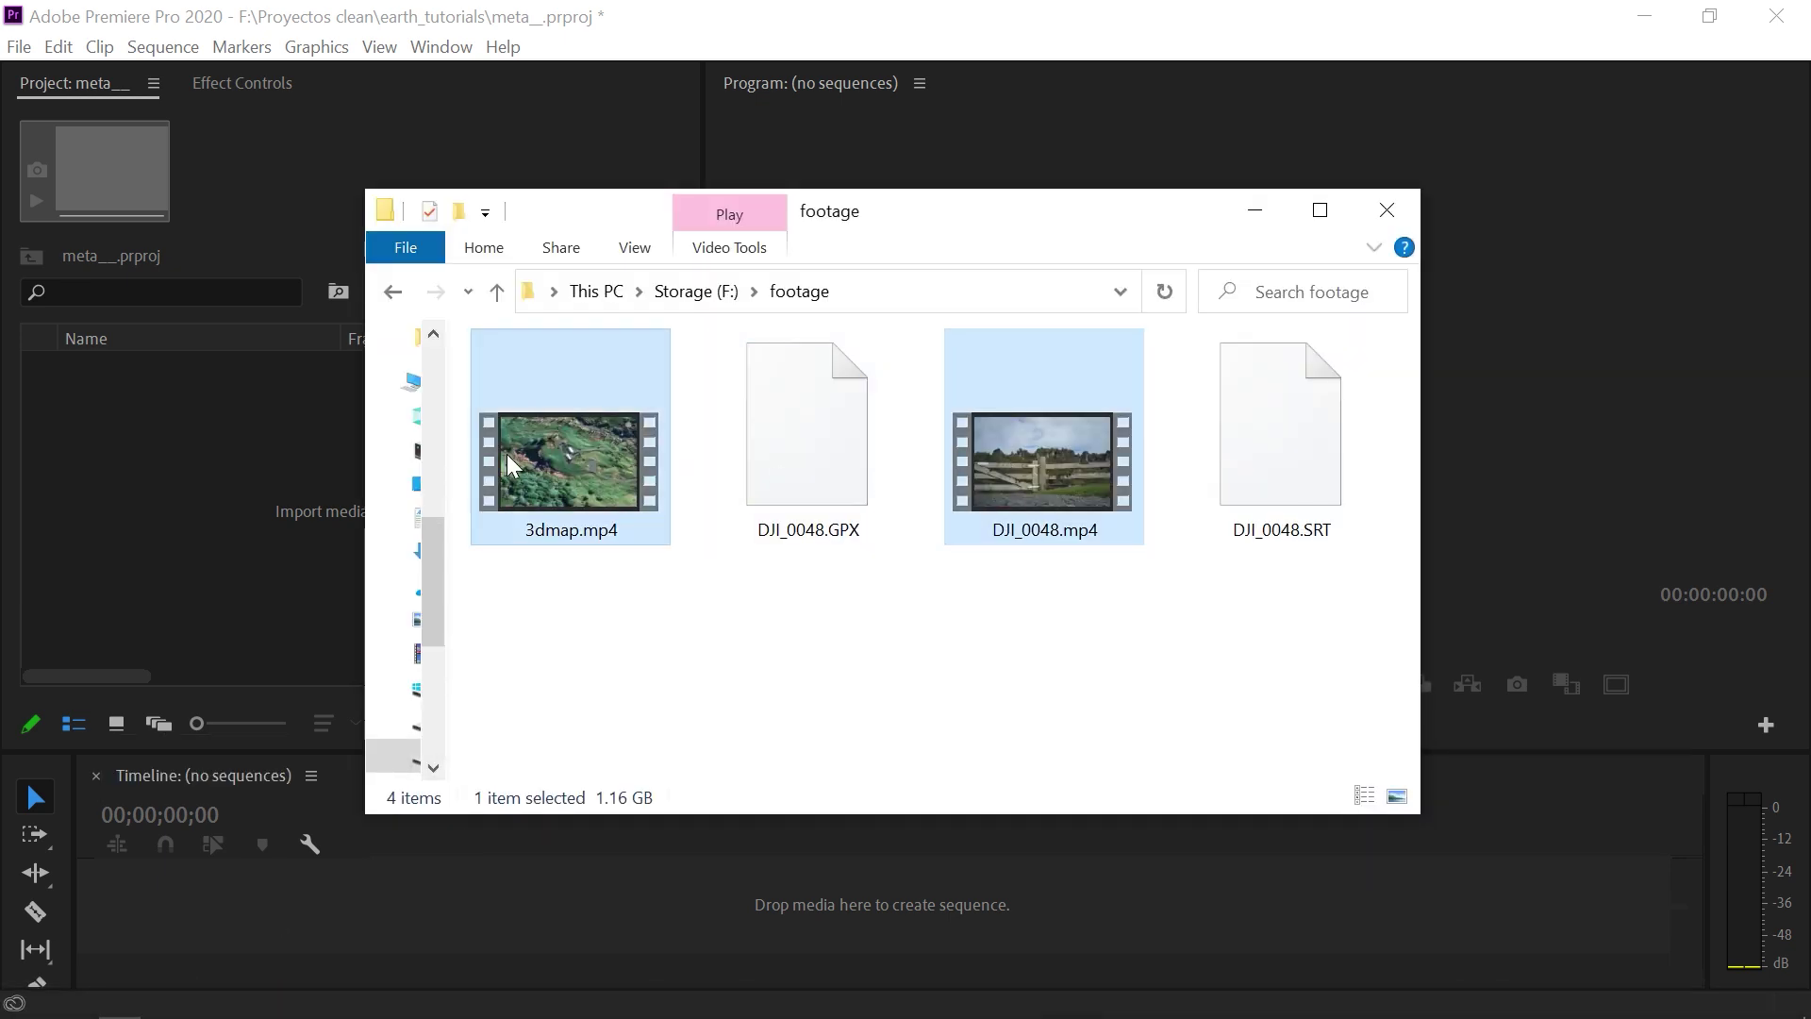
pyautogui.moveTo(564, 466); pyautogui.dragTo(205, 461)
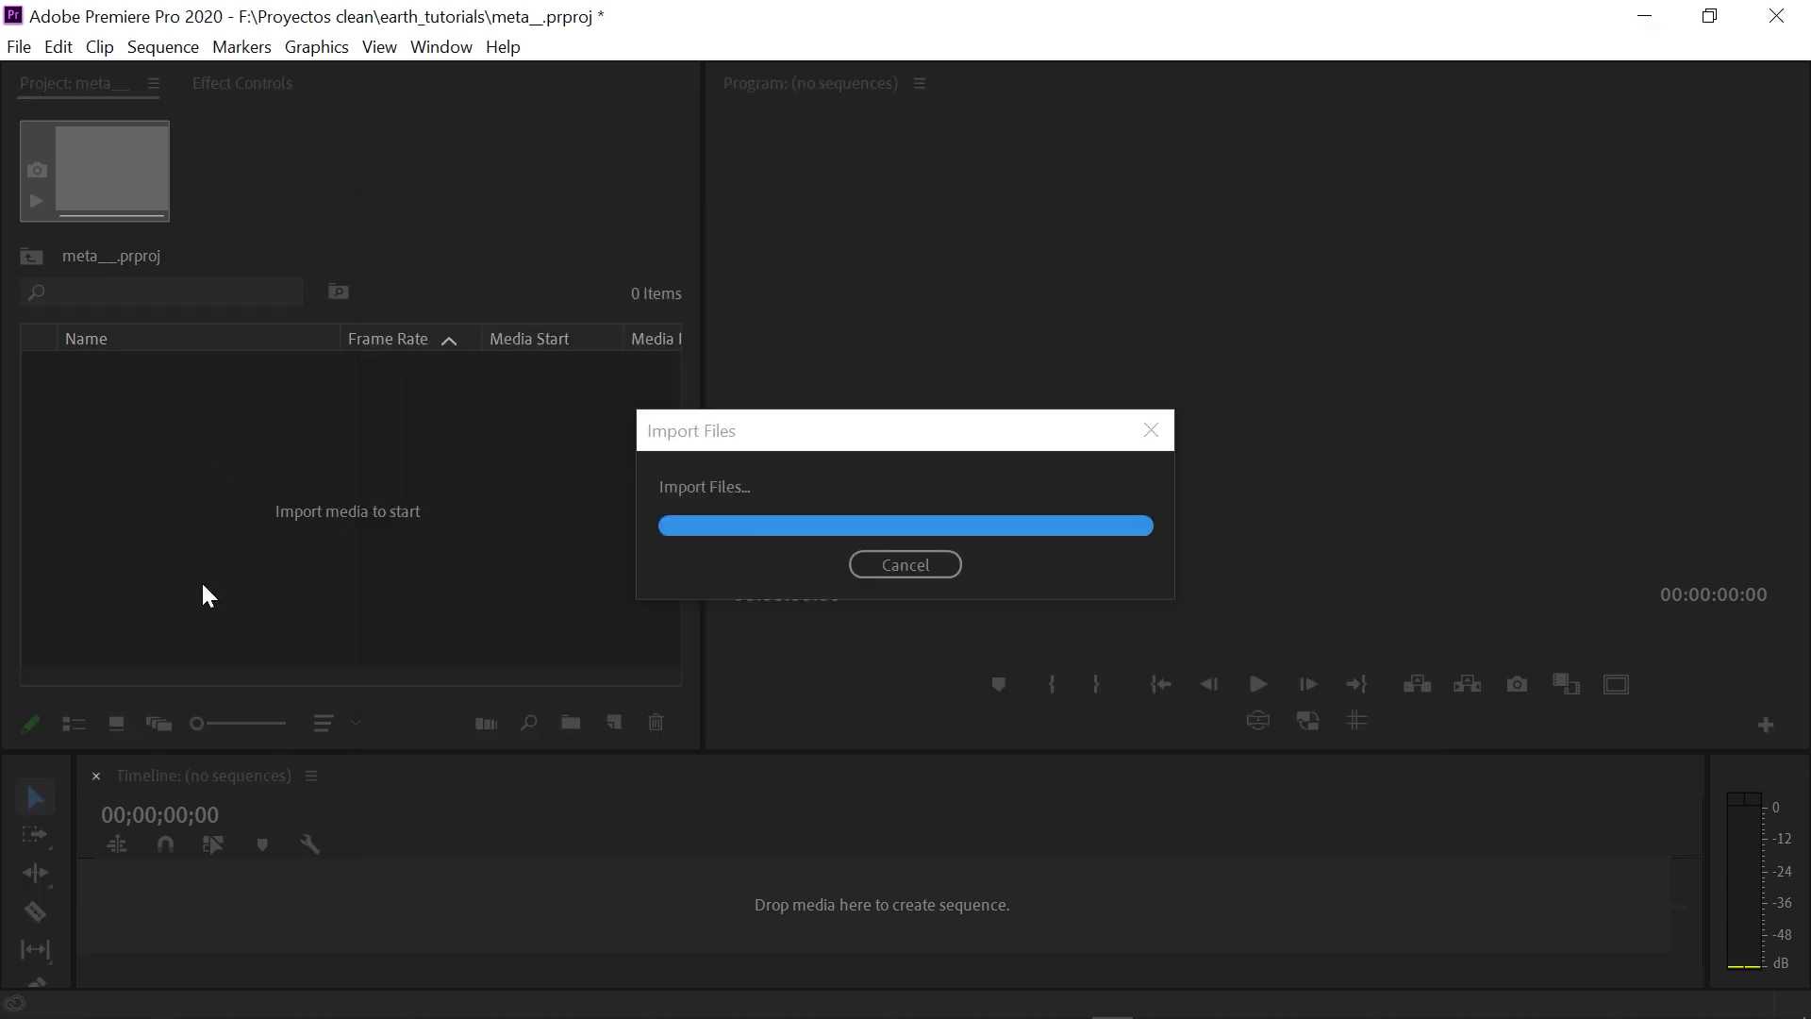
# - Create a sequence from DJI_0048.mp4 and place 3dmap.mp4 on track V2 above it at the sequence start
pyautogui.click(196, 517)
pyautogui.click(114, 412)
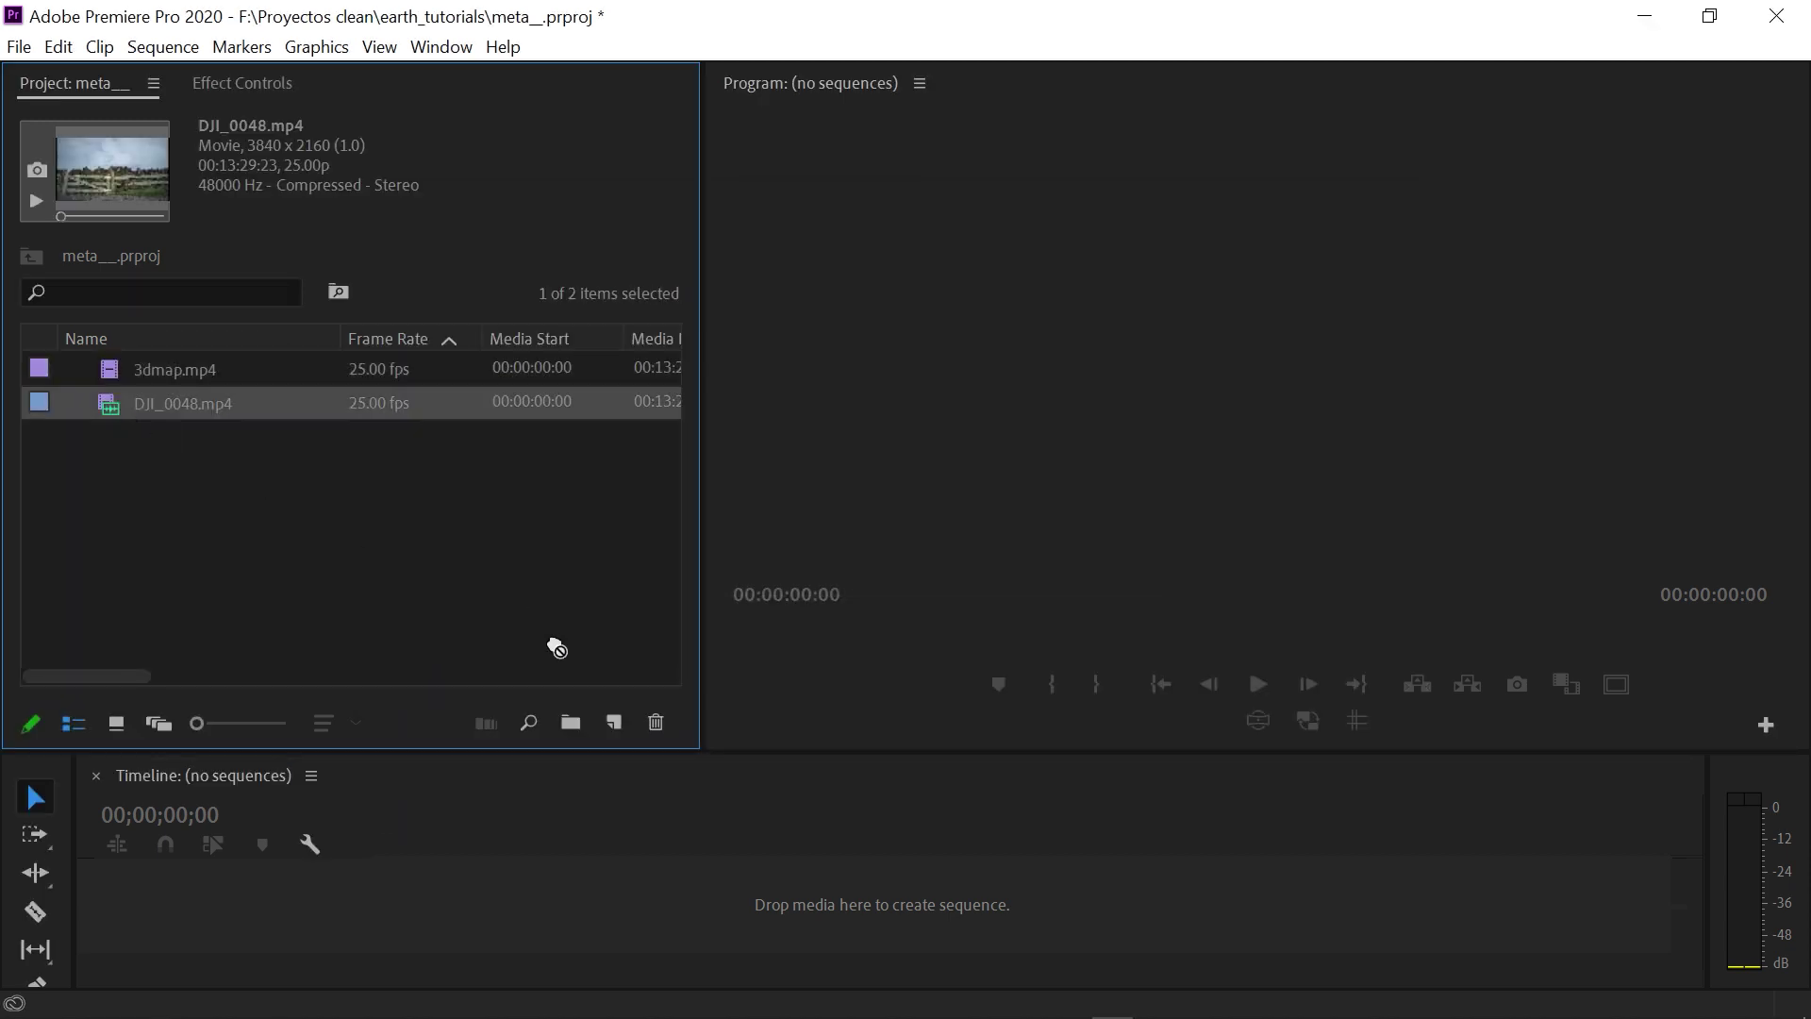
pyautogui.moveTo(616, 723); pyautogui.dragTo(616, 724)
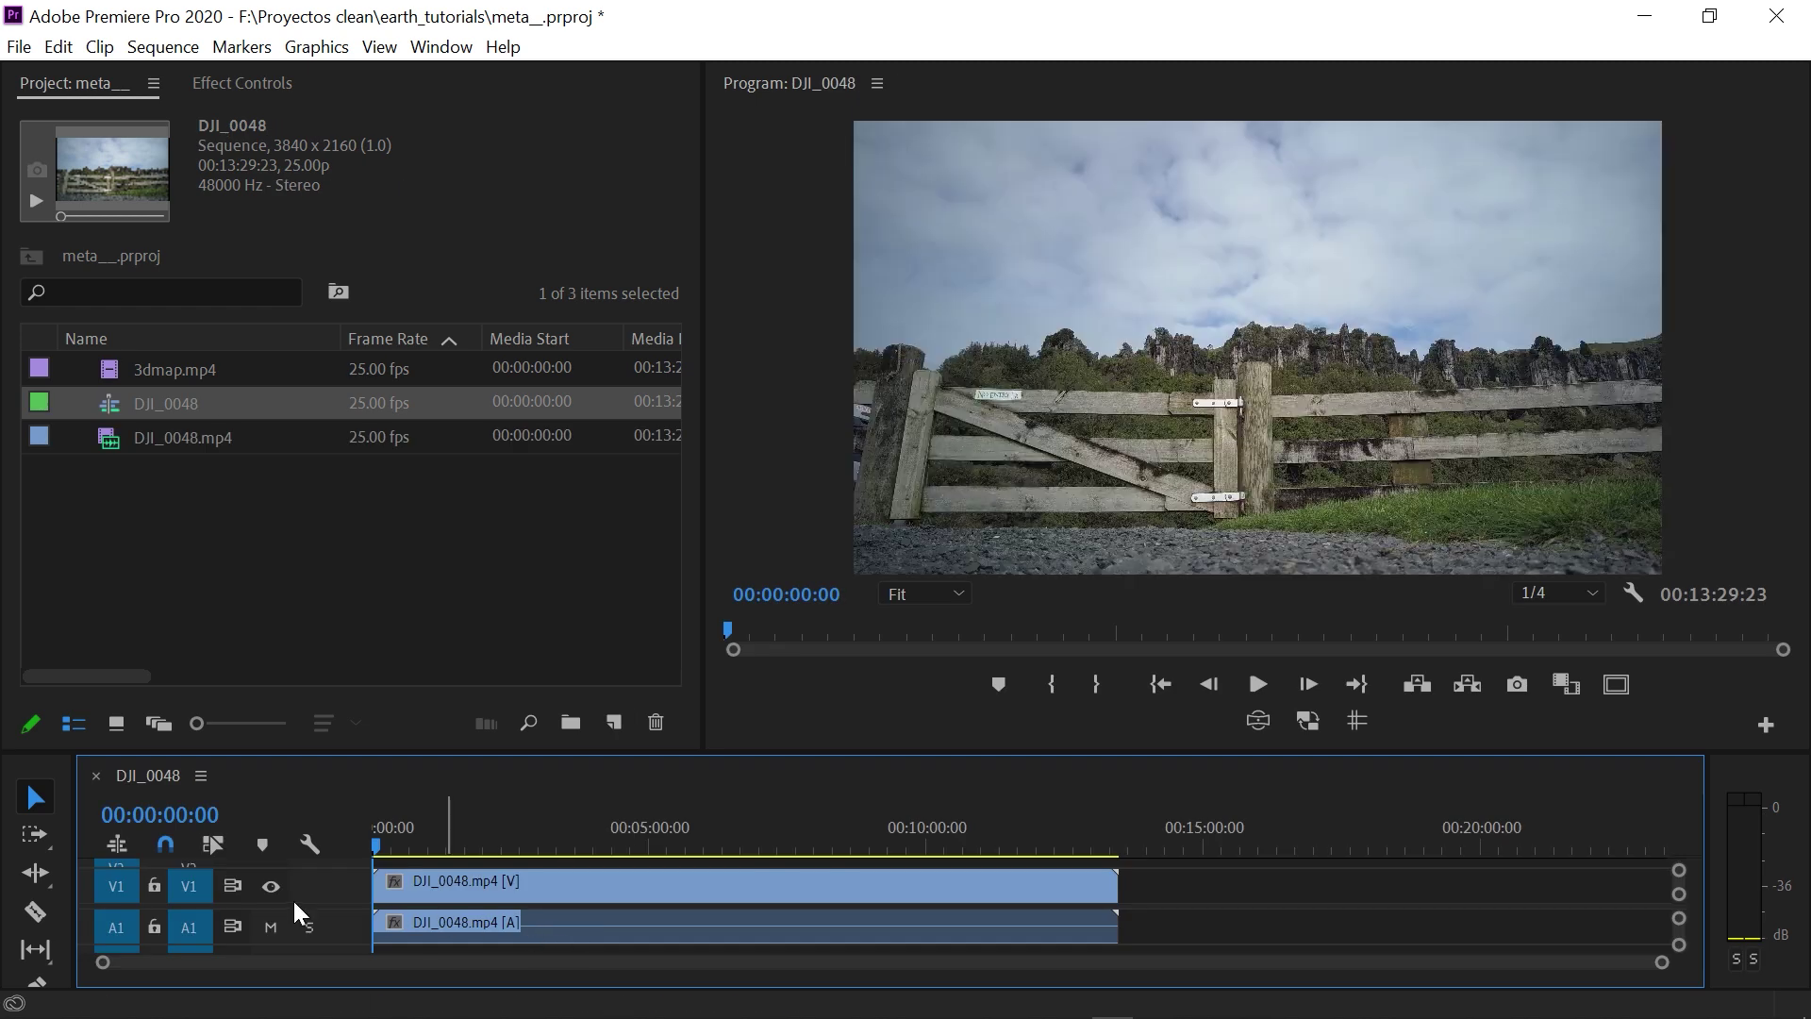
pyautogui.moveTo(320, 957); pyautogui.dragTo(321, 949)
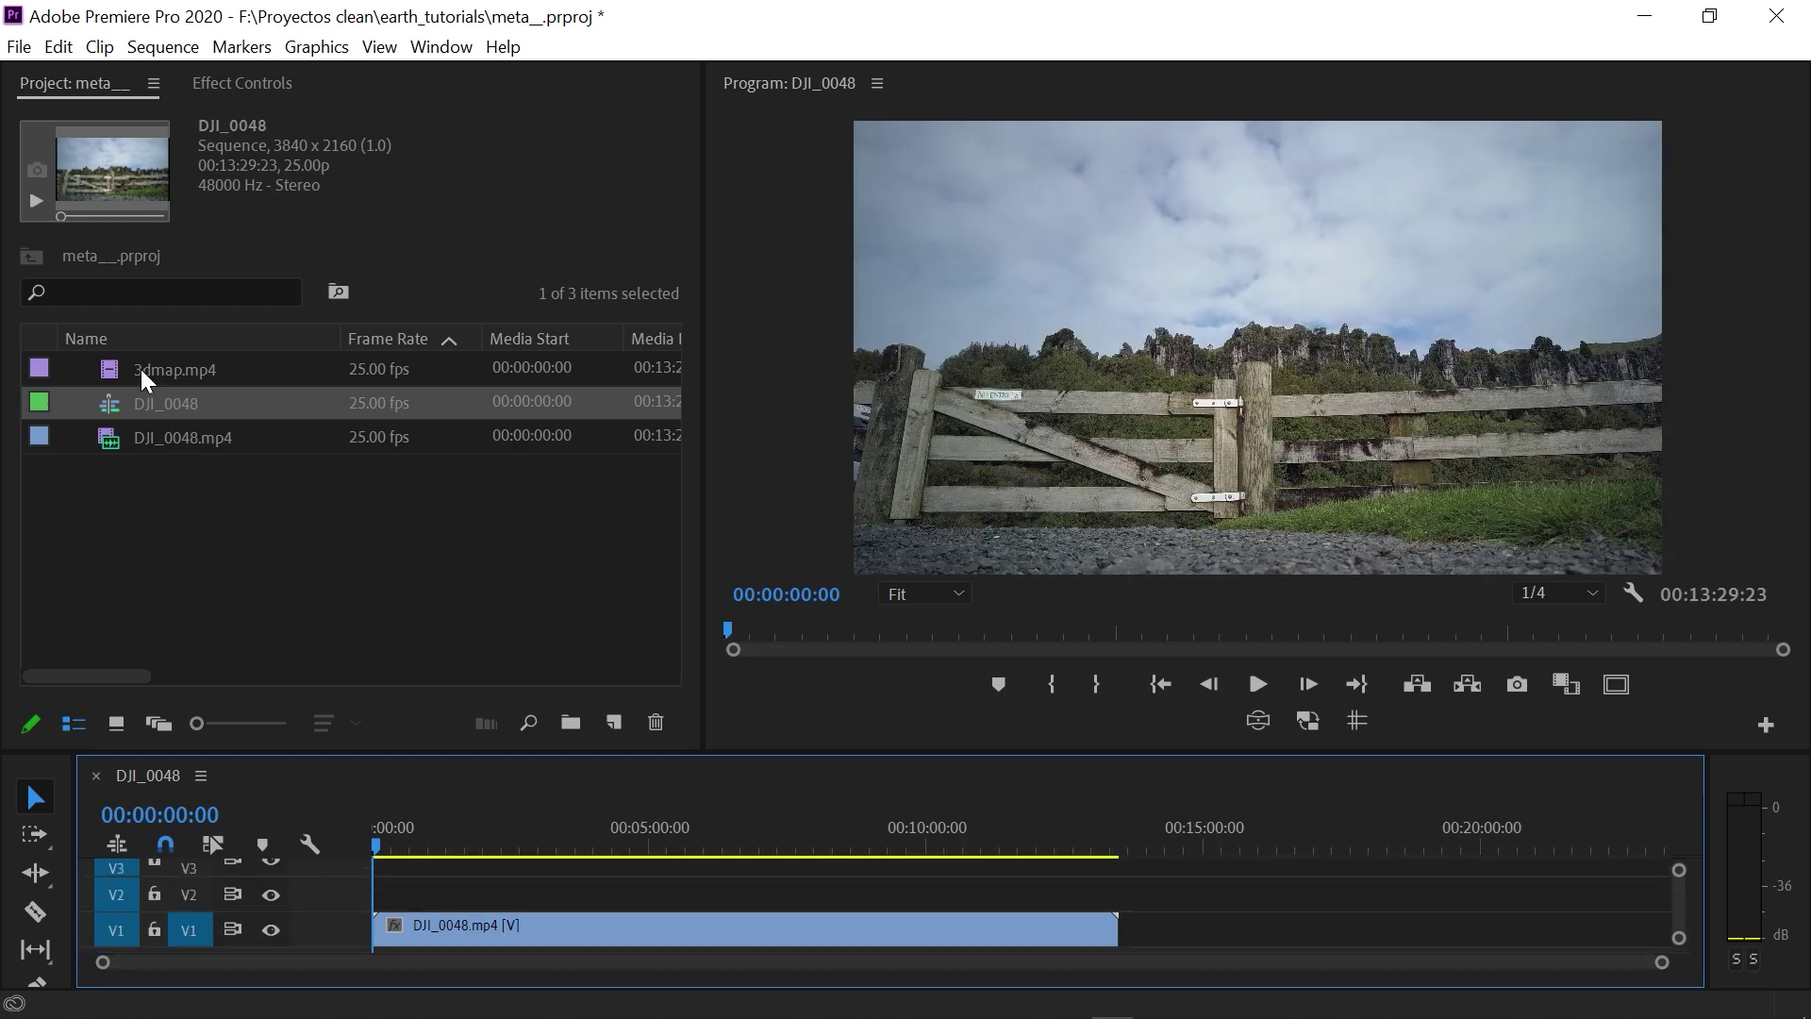
pyautogui.moveTo(149, 371); pyautogui.dragTo(383, 894)
# - Inspect the map overlay at about 00:07:25 with track V1 hidden and the preview zoomed to 50%, and show V1 again
pyautogui.click(509, 840)
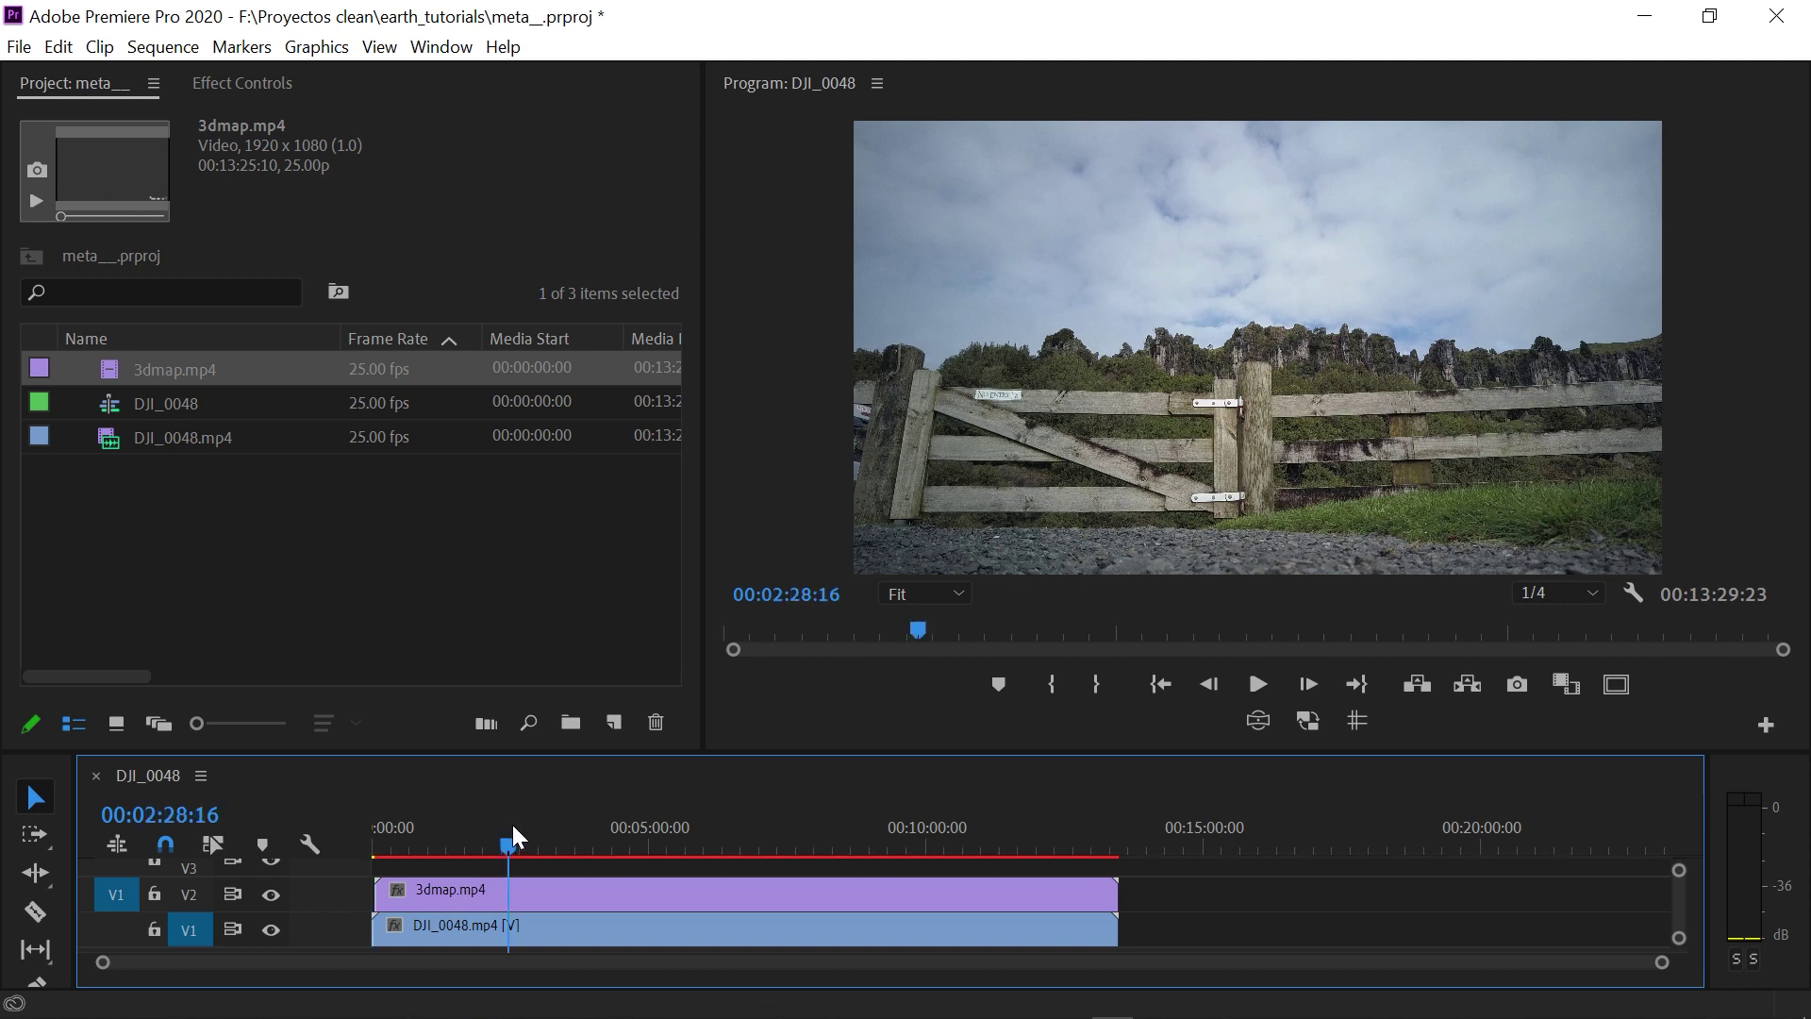
pyautogui.moveTo(515, 838); pyautogui.dragTo(505, 845)
pyautogui.click(270, 930)
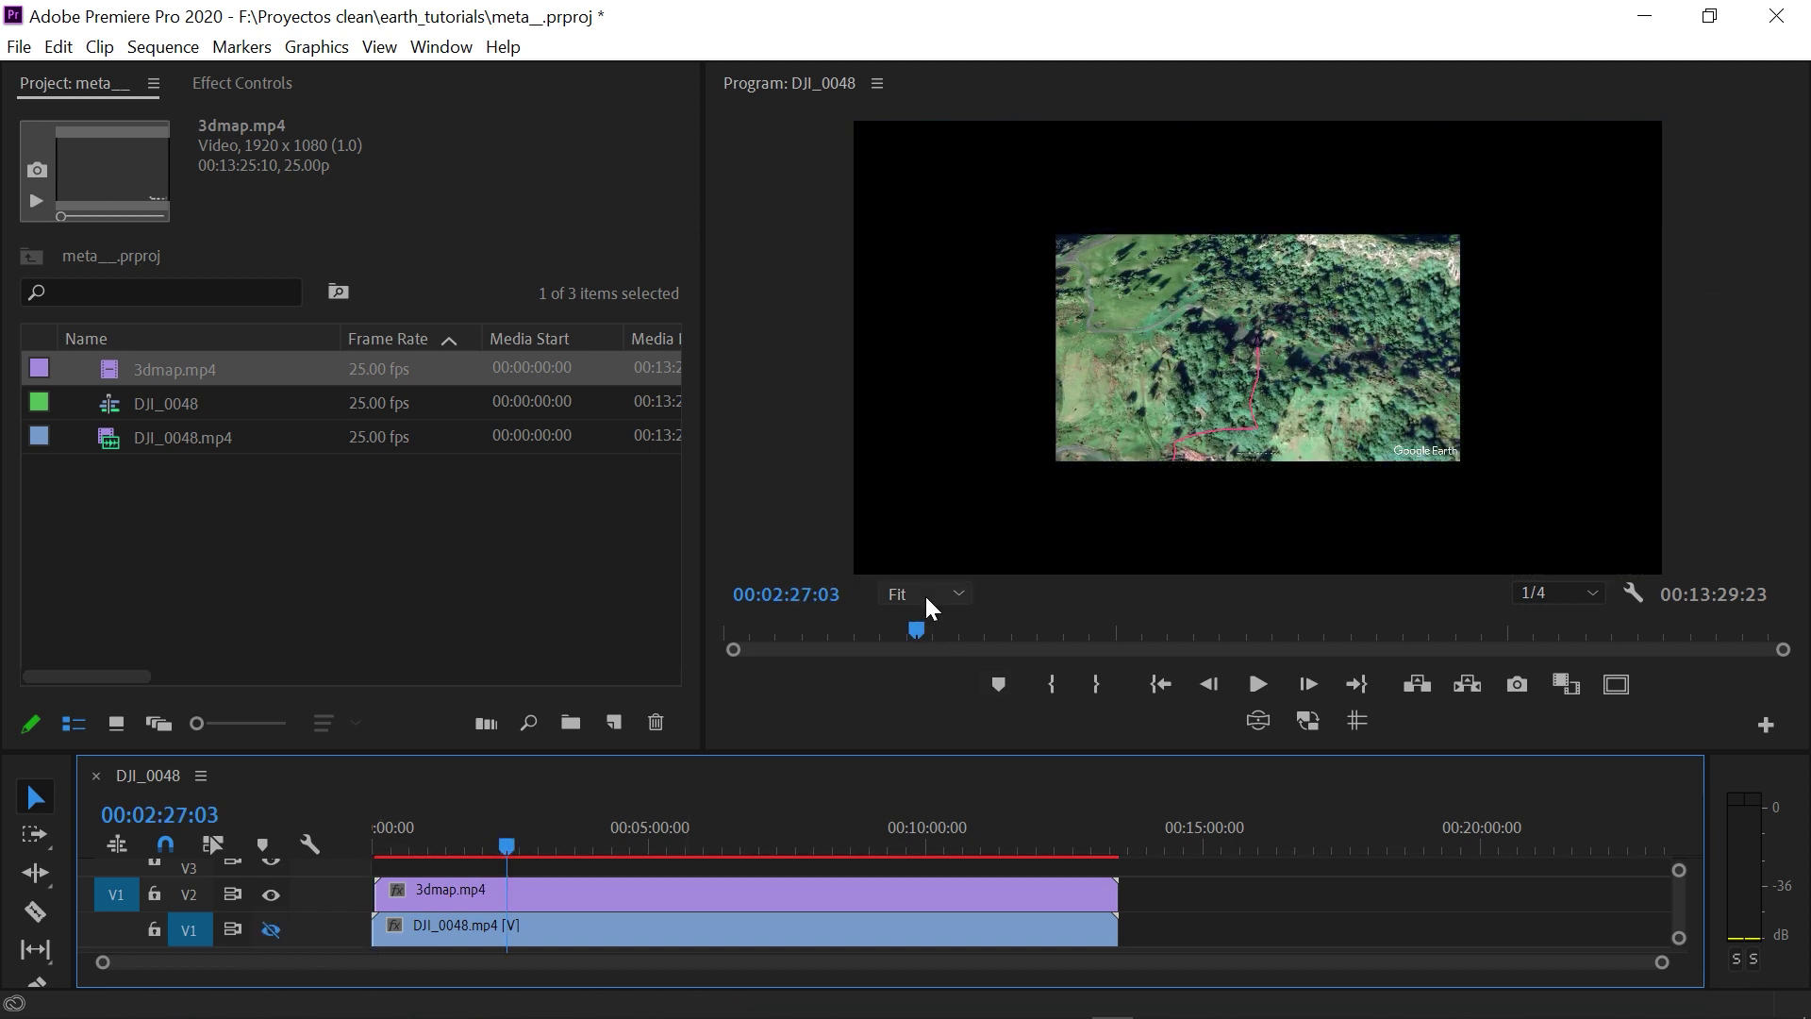
pyautogui.click(929, 604)
pyautogui.click(930, 709)
pyautogui.moveTo(539, 847); pyautogui.dragTo(787, 852)
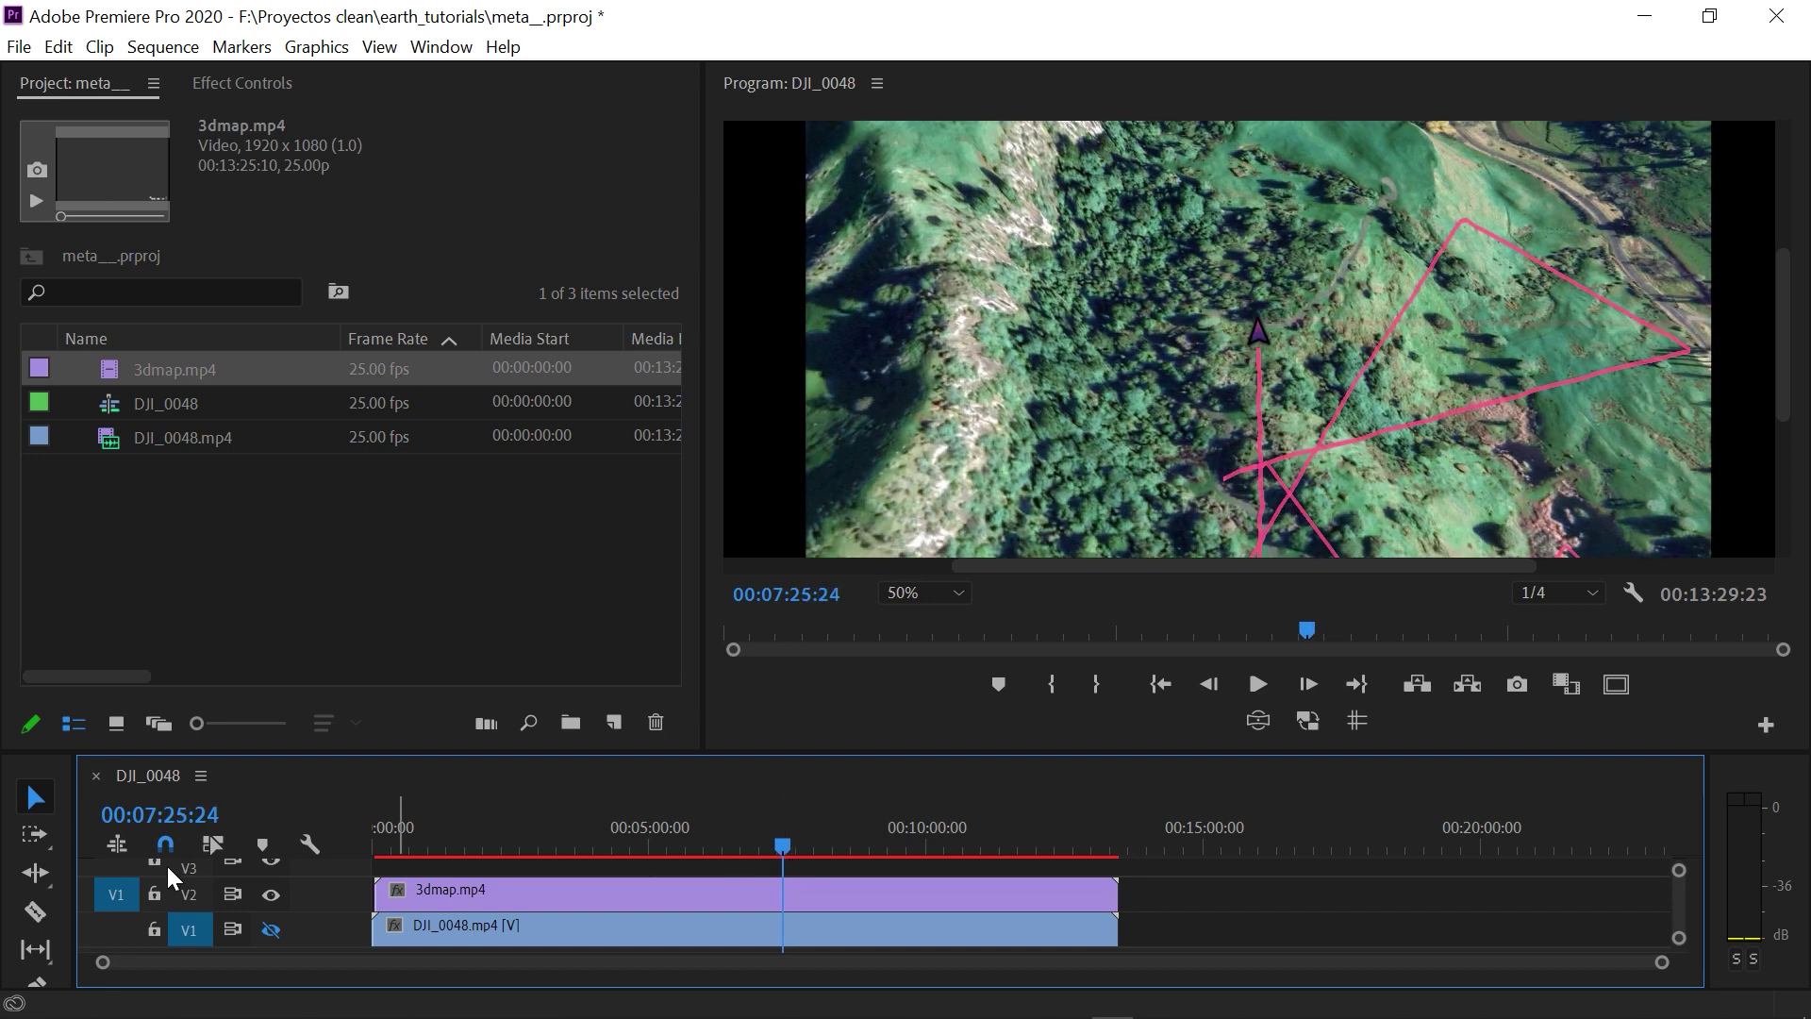
pyautogui.click(274, 930)
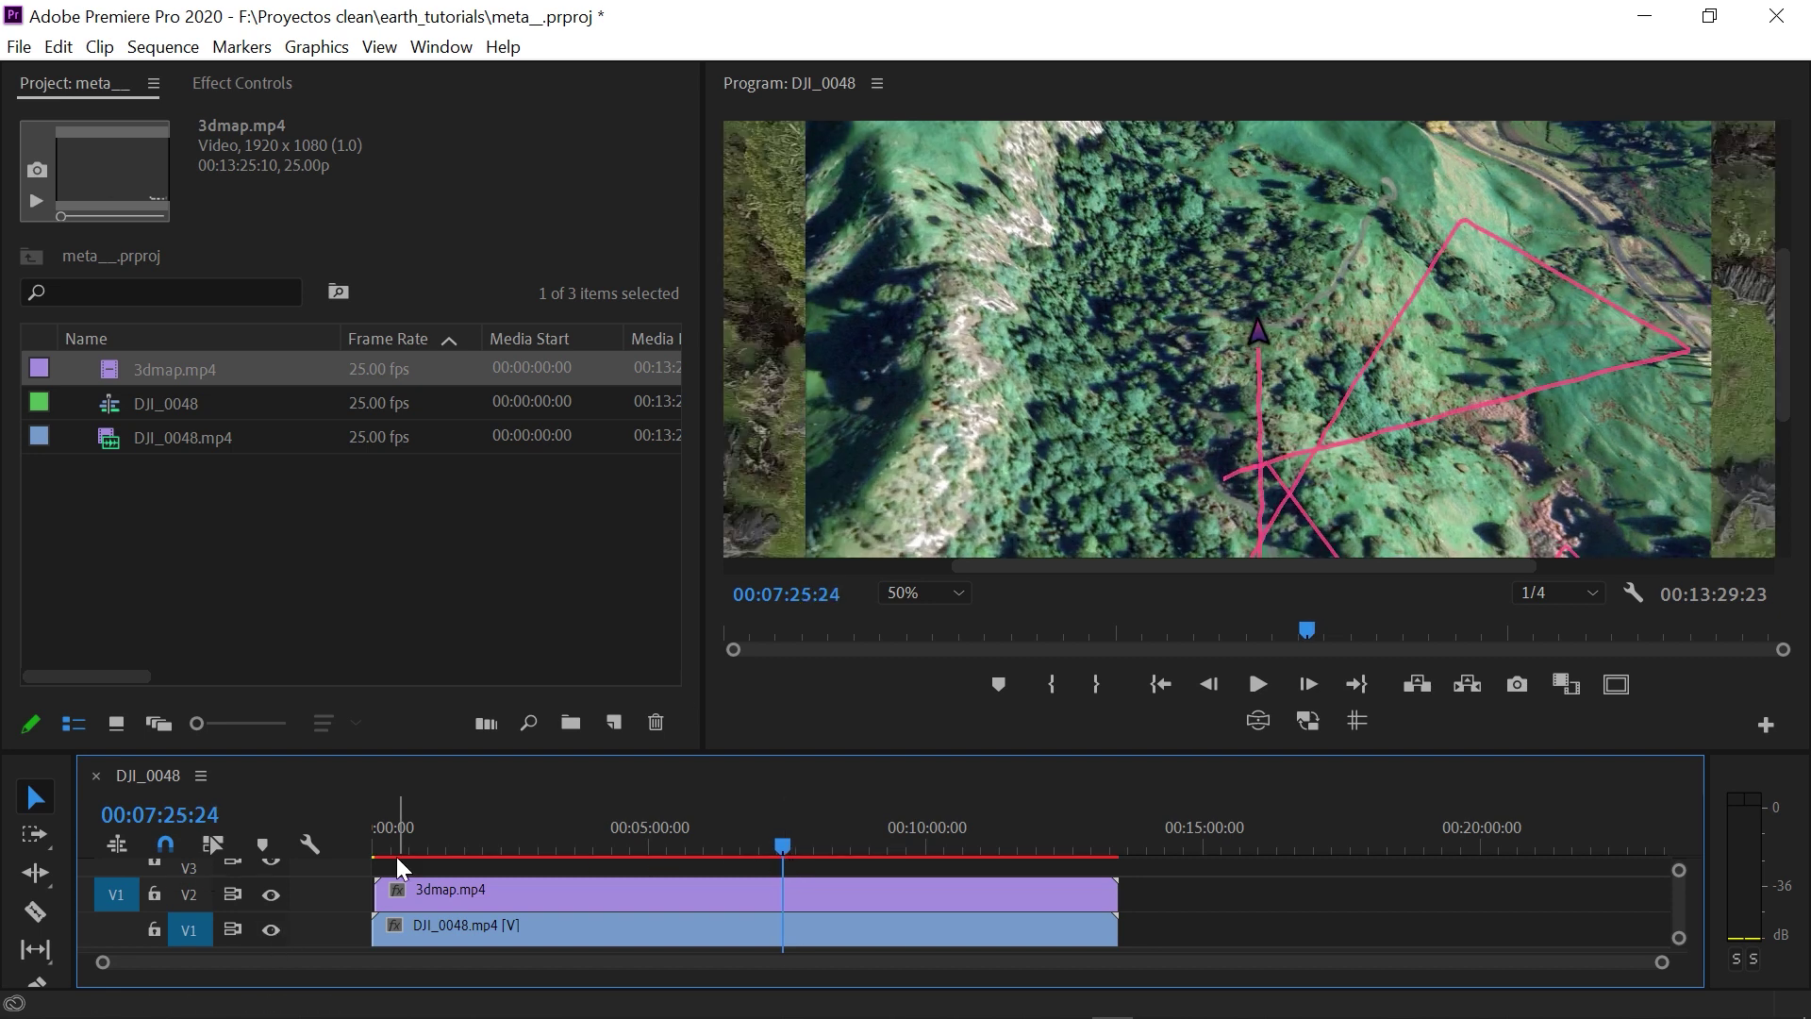
# - Set the program preview to Fit and play the sequence from about 00:07:25 to compare the map with the drone footage
pyautogui.click(912, 586)
pyautogui.click(918, 620)
pyautogui.press('space')
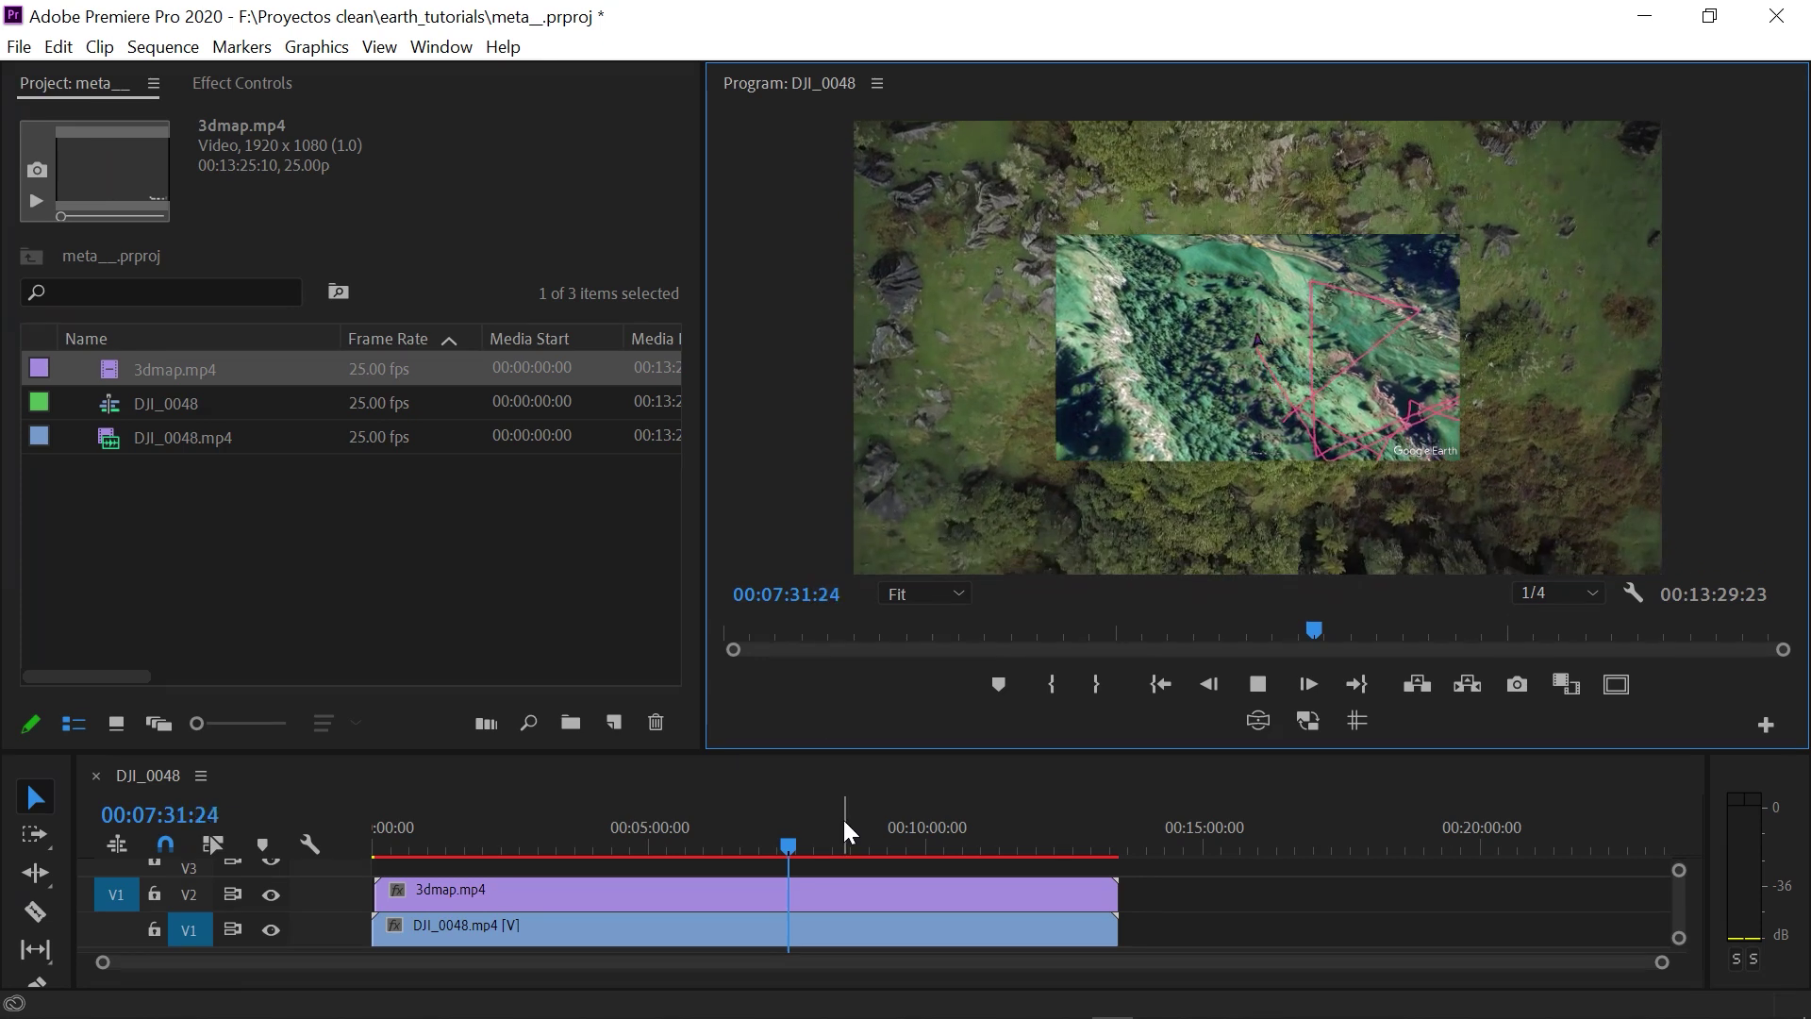
pyautogui.press('space')
# - Shift the 3dmap.mp4 clip on track V2 in time, with snapping off, to sync it with the drone footage, and check the playback
pyautogui.moveTo(1662, 962); pyautogui.dragTo(1396, 991)
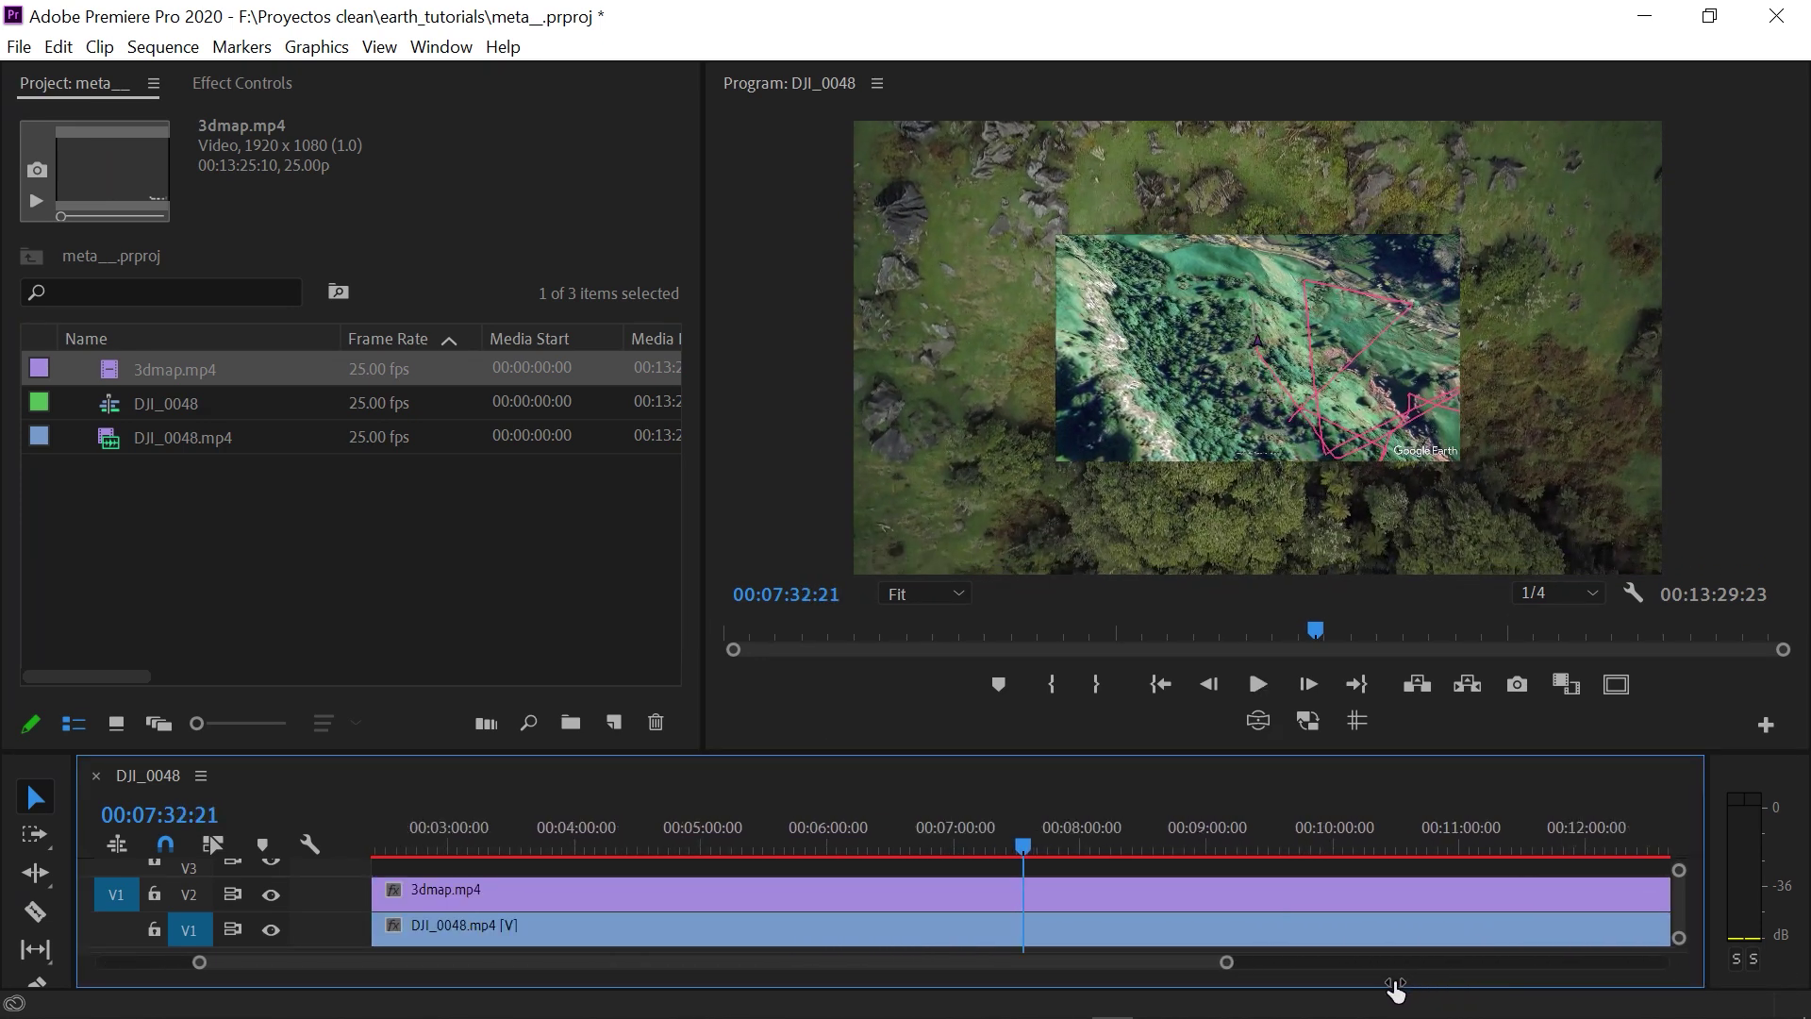
pyautogui.click(1061, 893)
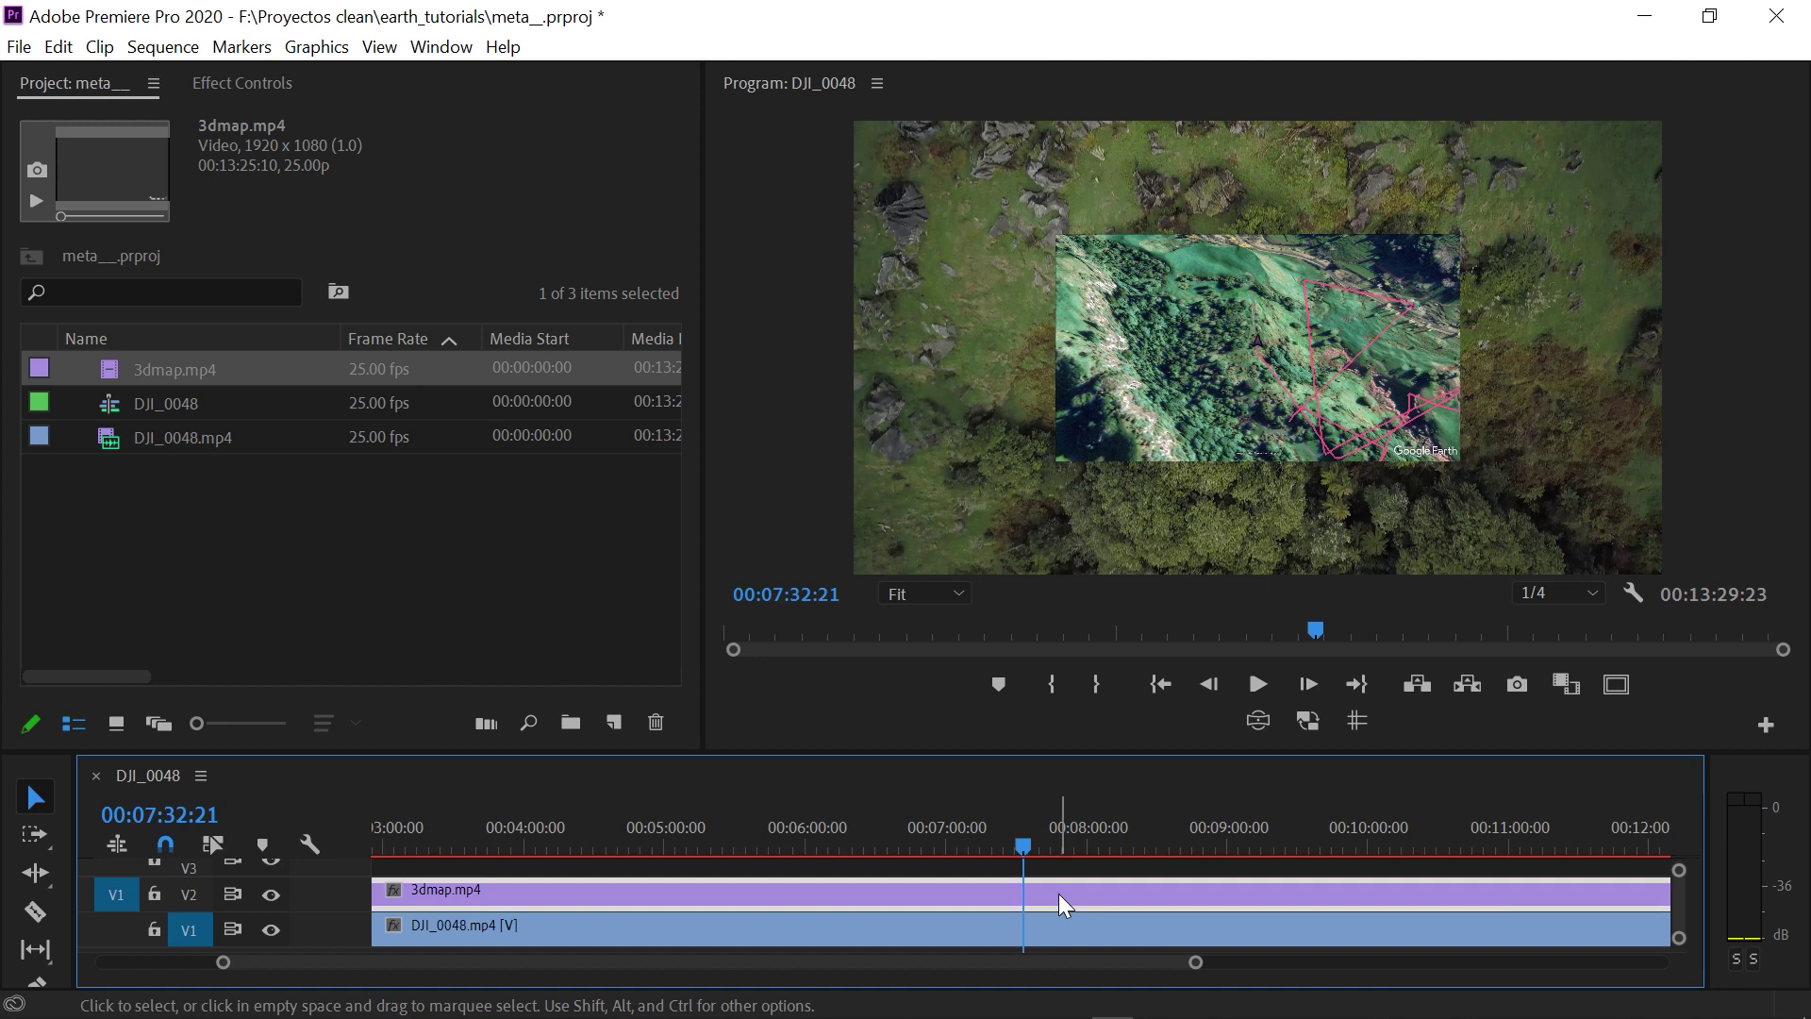
pyautogui.moveTo(1058, 893); pyautogui.dragTo(990, 842)
pyautogui.press('space')
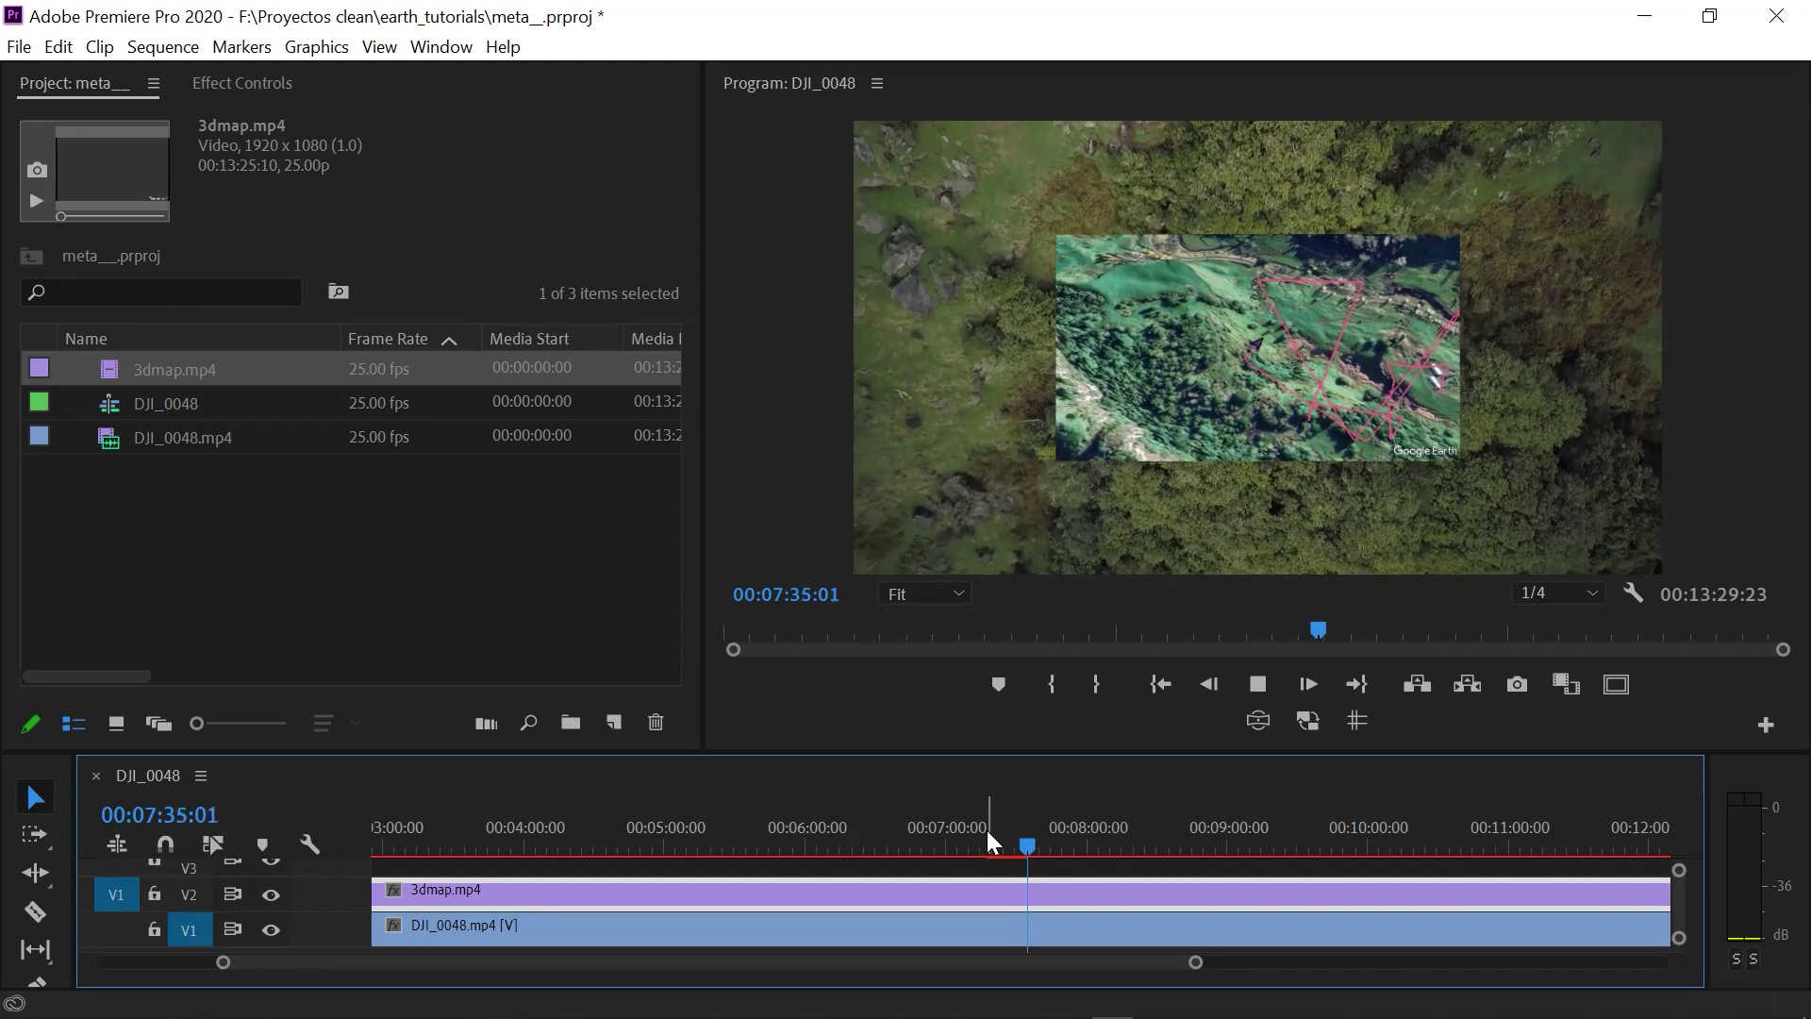
pyautogui.press('space')
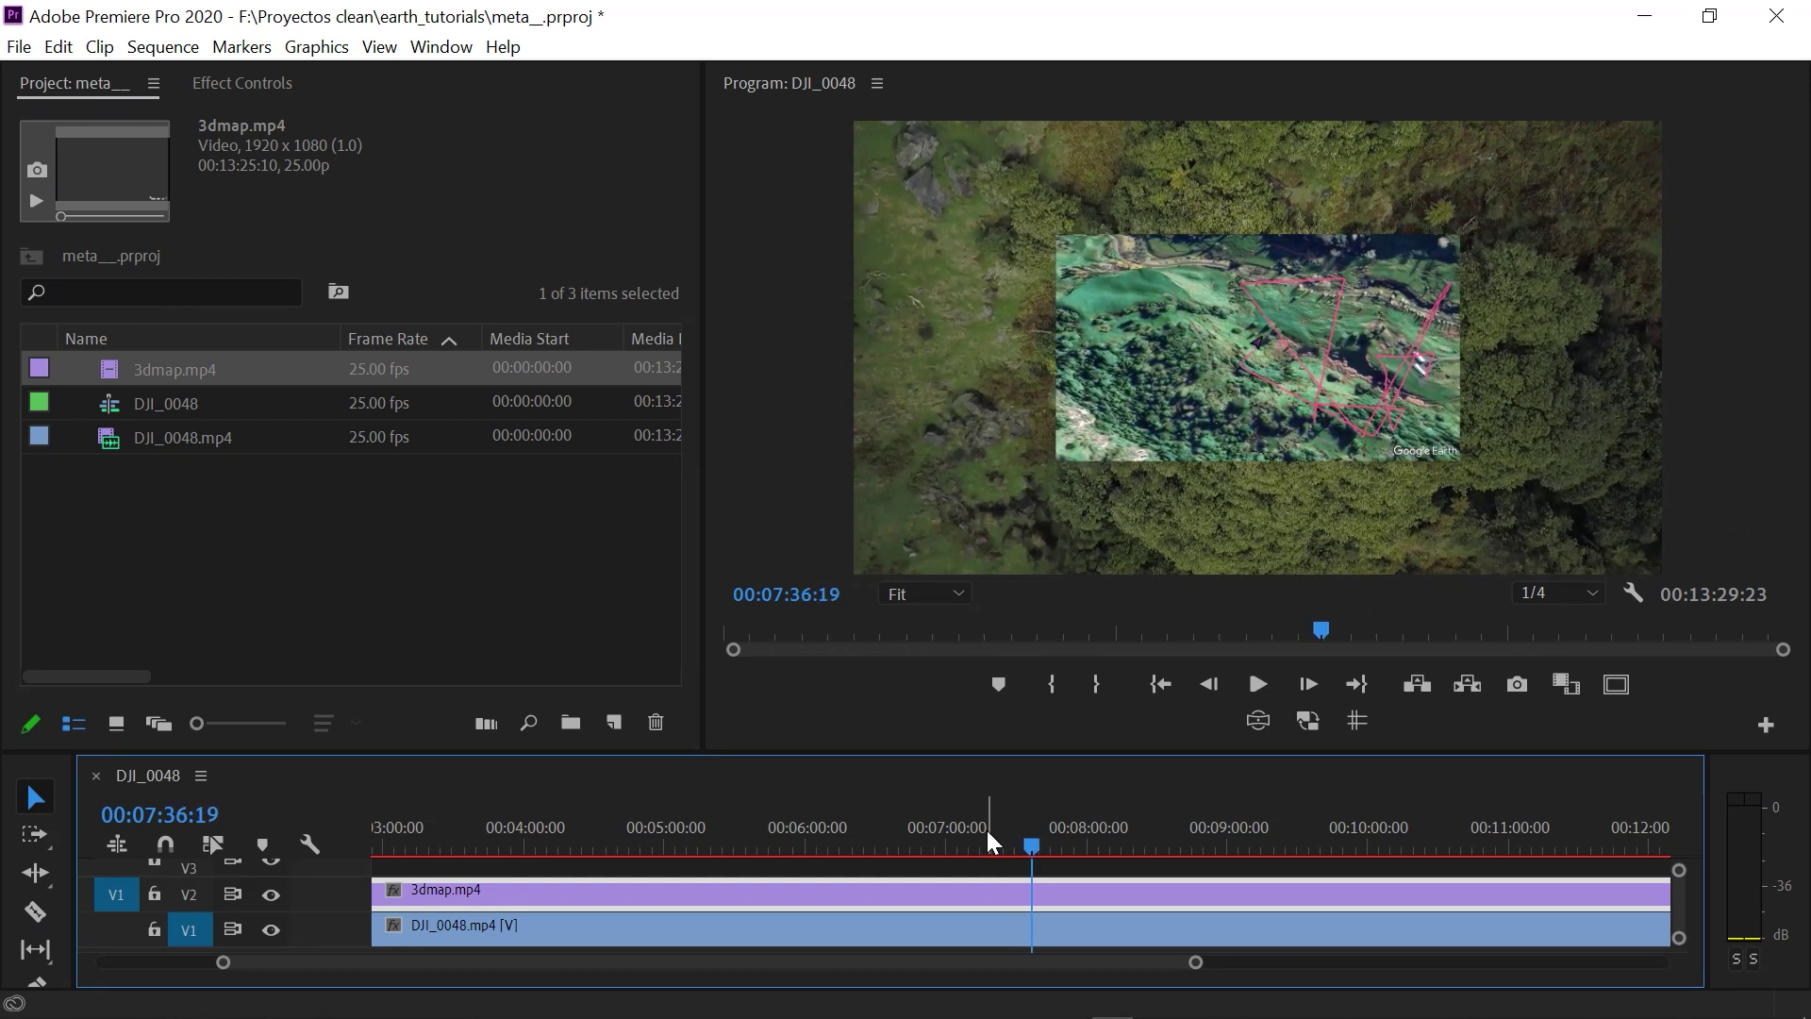
# - Set the 3dmap.mp4 overlay's scale to 85 and its position to 857, 1664 in the lower-left corner of the video frame
pyautogui.click(243, 83)
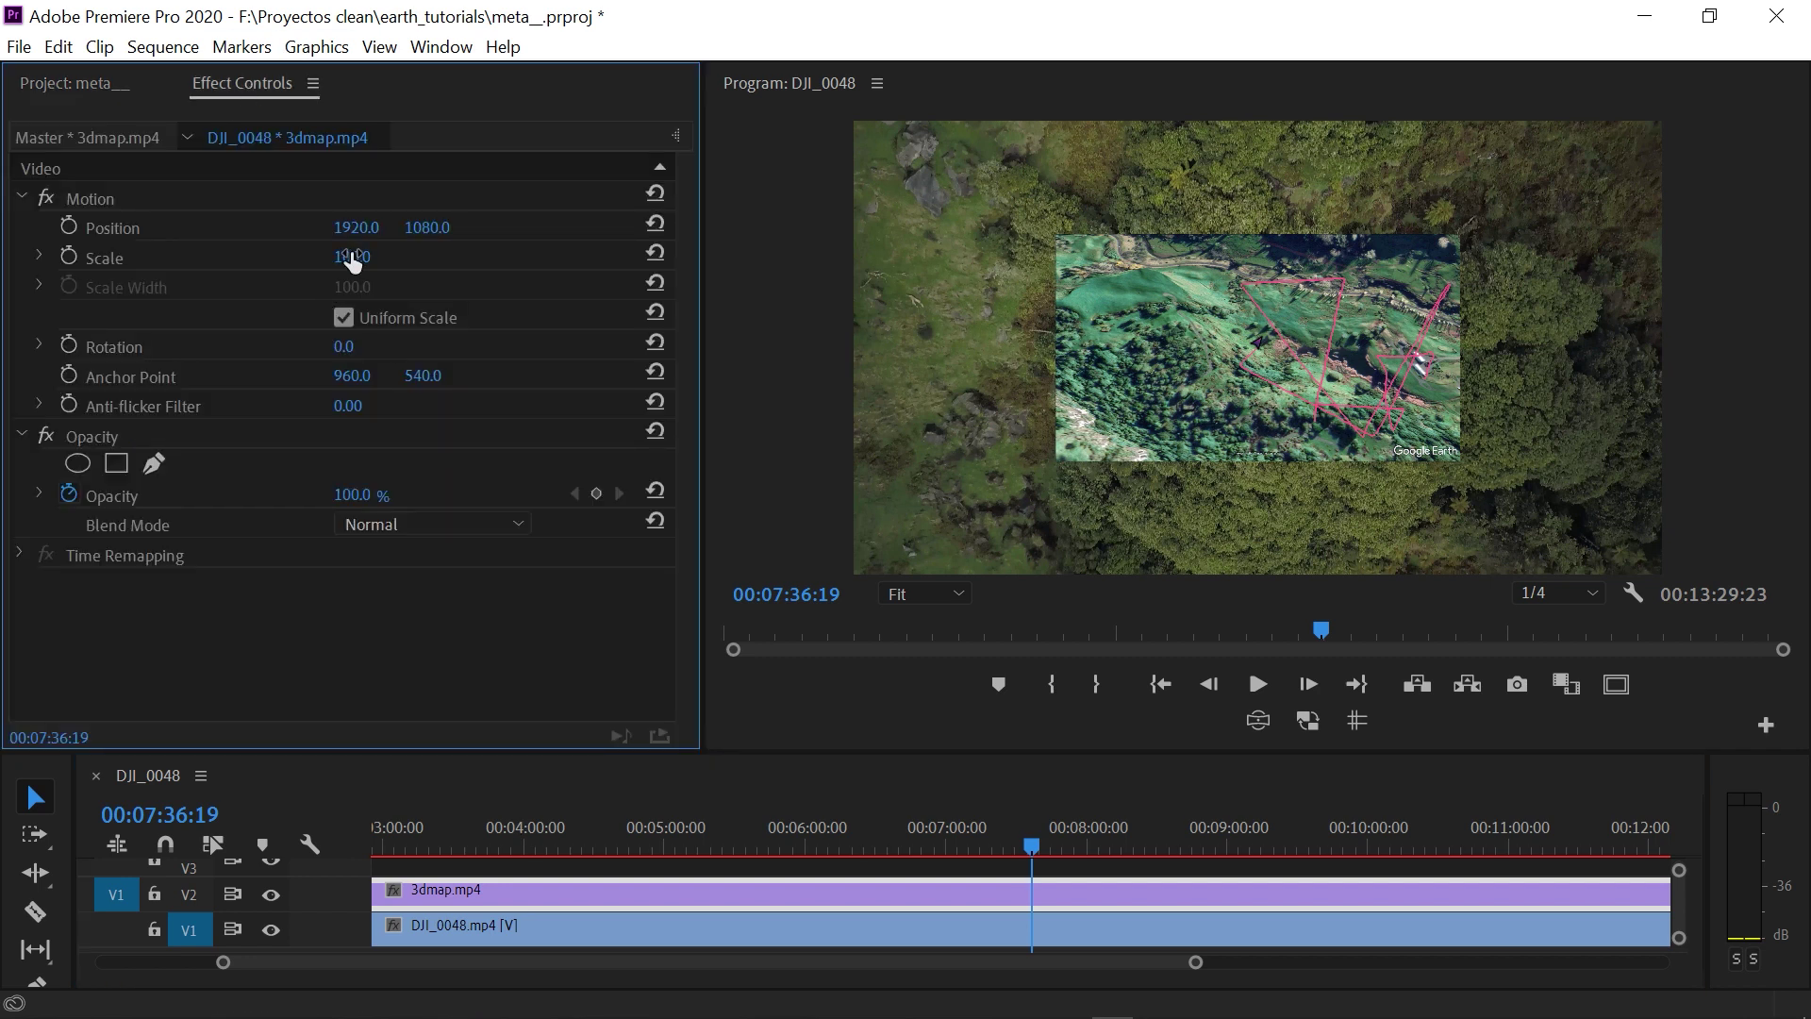
pyautogui.click(374, 252)
pyautogui.write('80')
pyautogui.press('Return')
pyautogui.moveTo(356, 227); pyautogui.dragTo(29, 228)
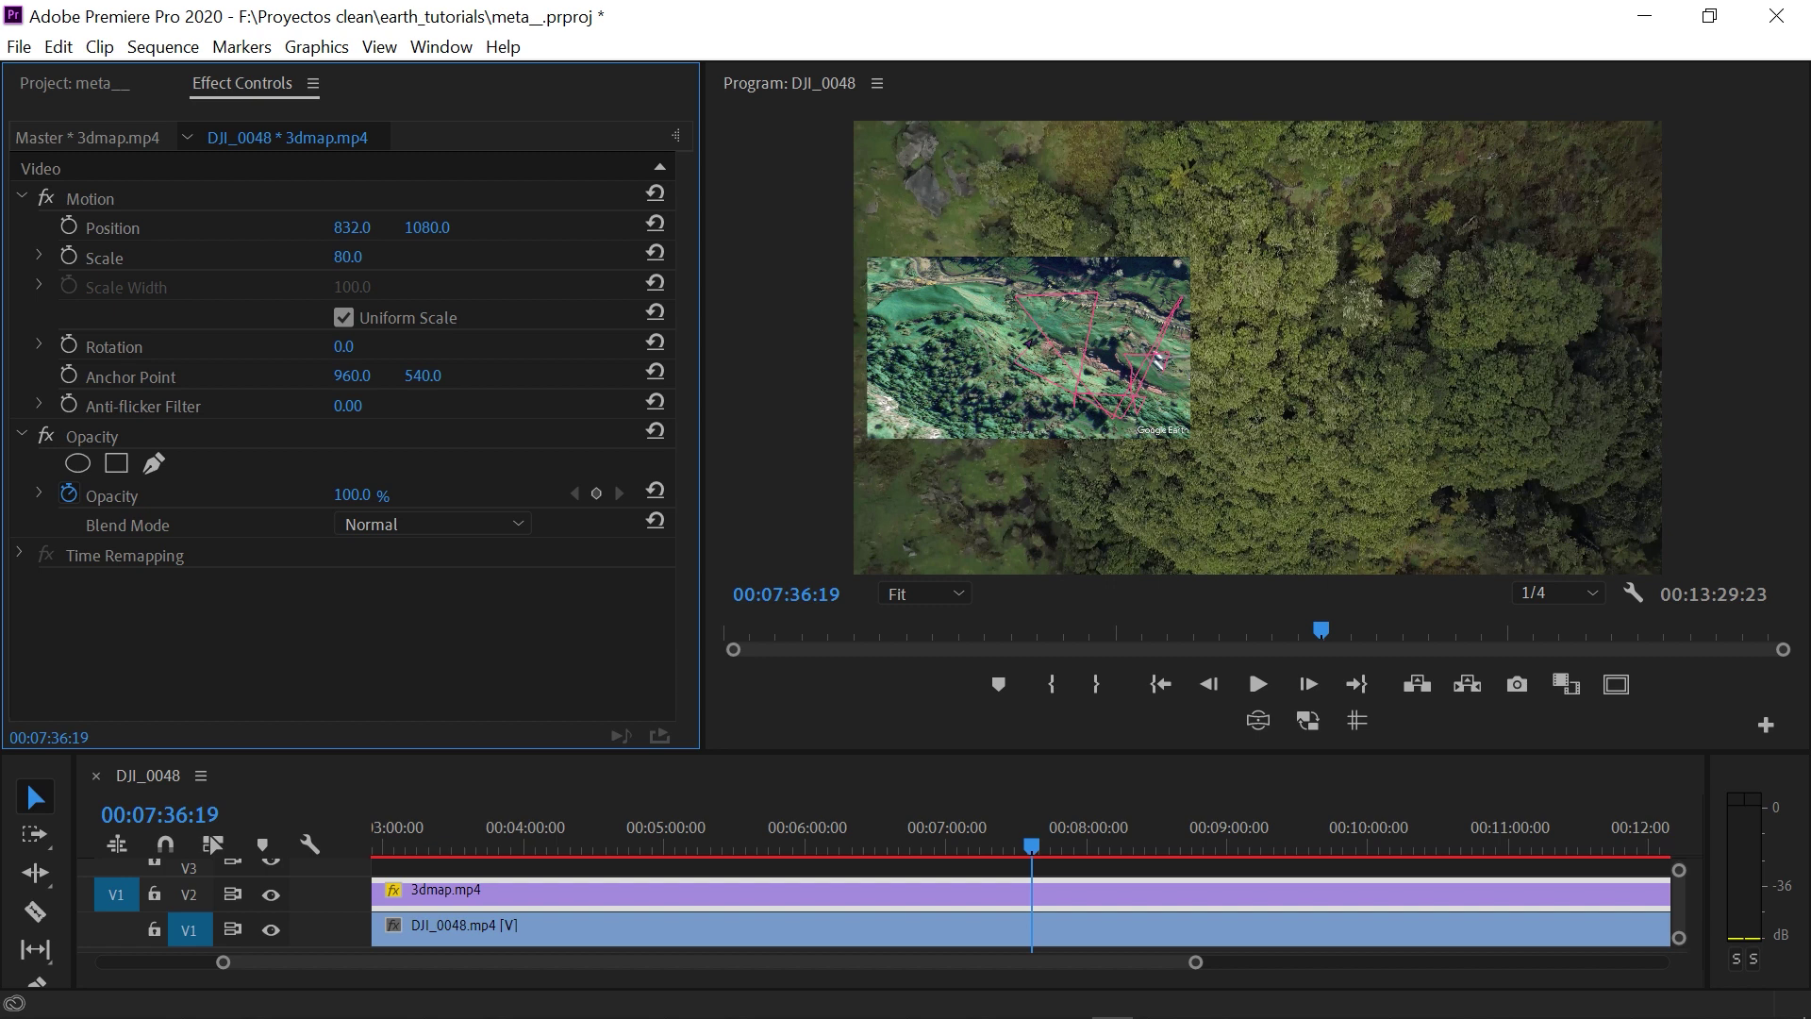
pyautogui.moveTo(444, 228); pyautogui.dragTo(613, 227)
pyautogui.moveTo(352, 228); pyautogui.dragTo(408, 228)
pyautogui.click(347, 257)
pyautogui.write('85')
pyautogui.press('Return')
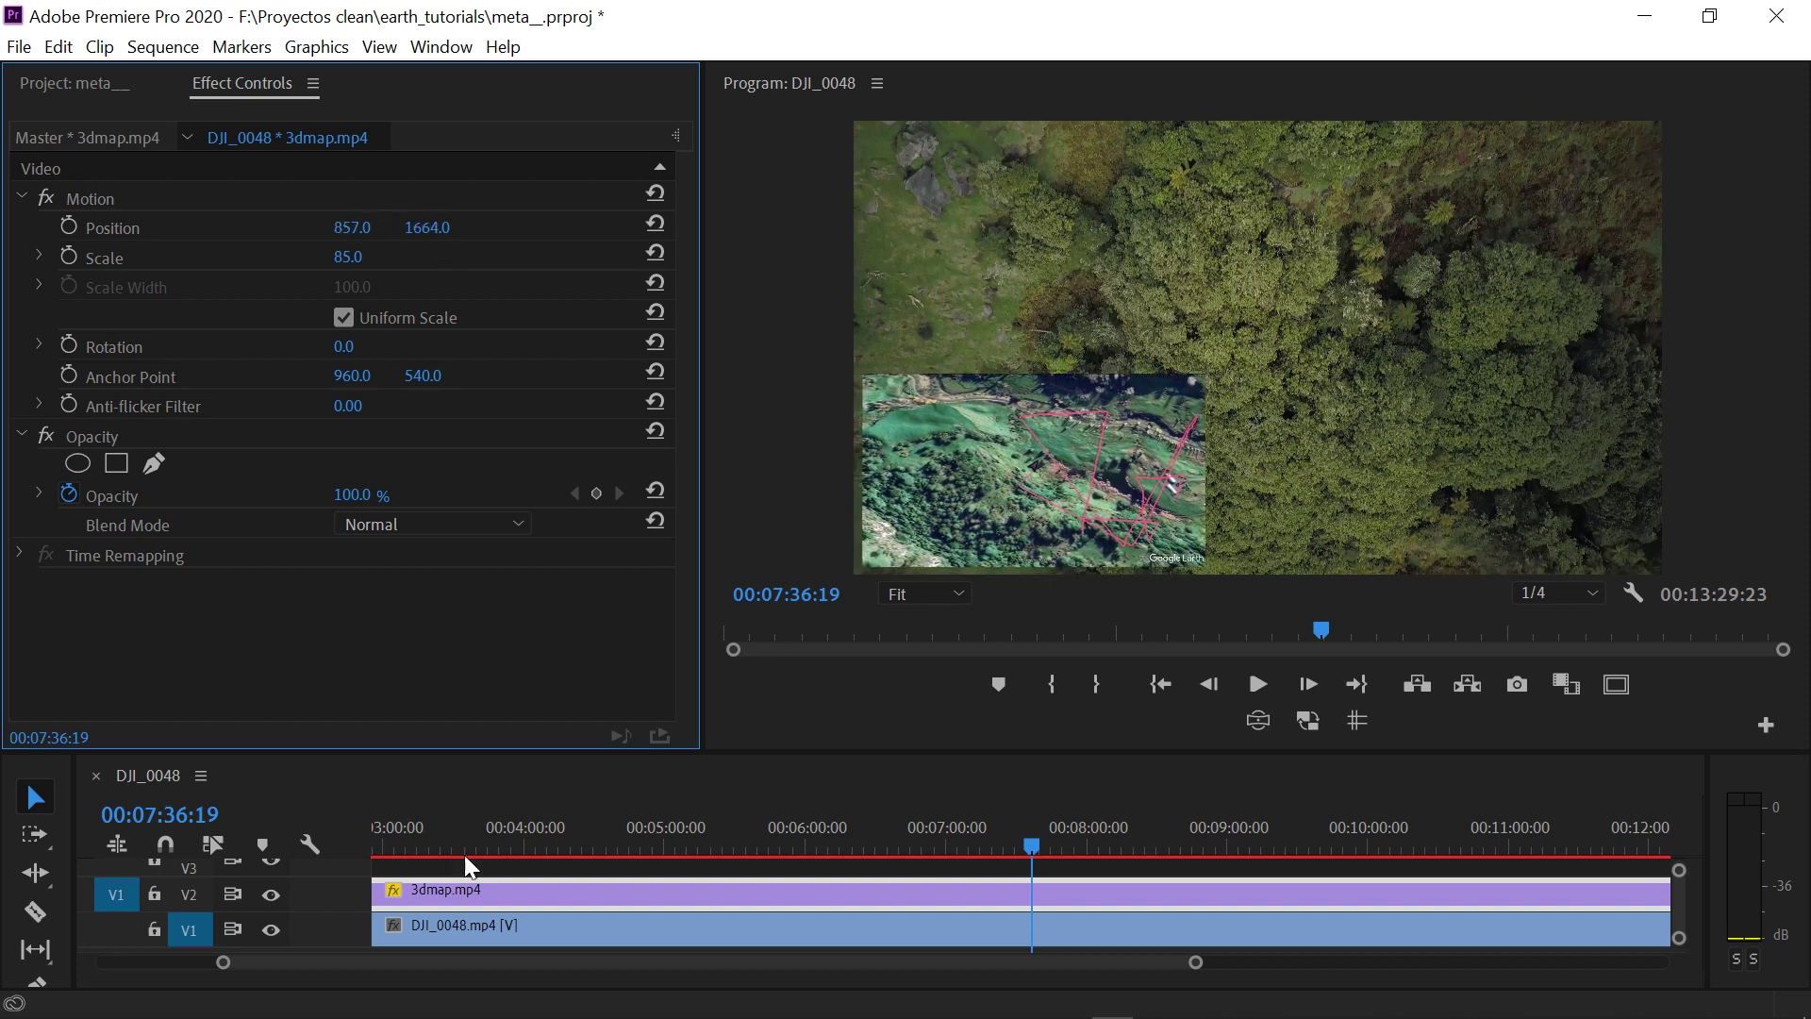
# - Export the sequence as out.mp4 in F:/footage with the H.264 format and the Match Source - High bitrate preset
pyautogui.click(509, 868)
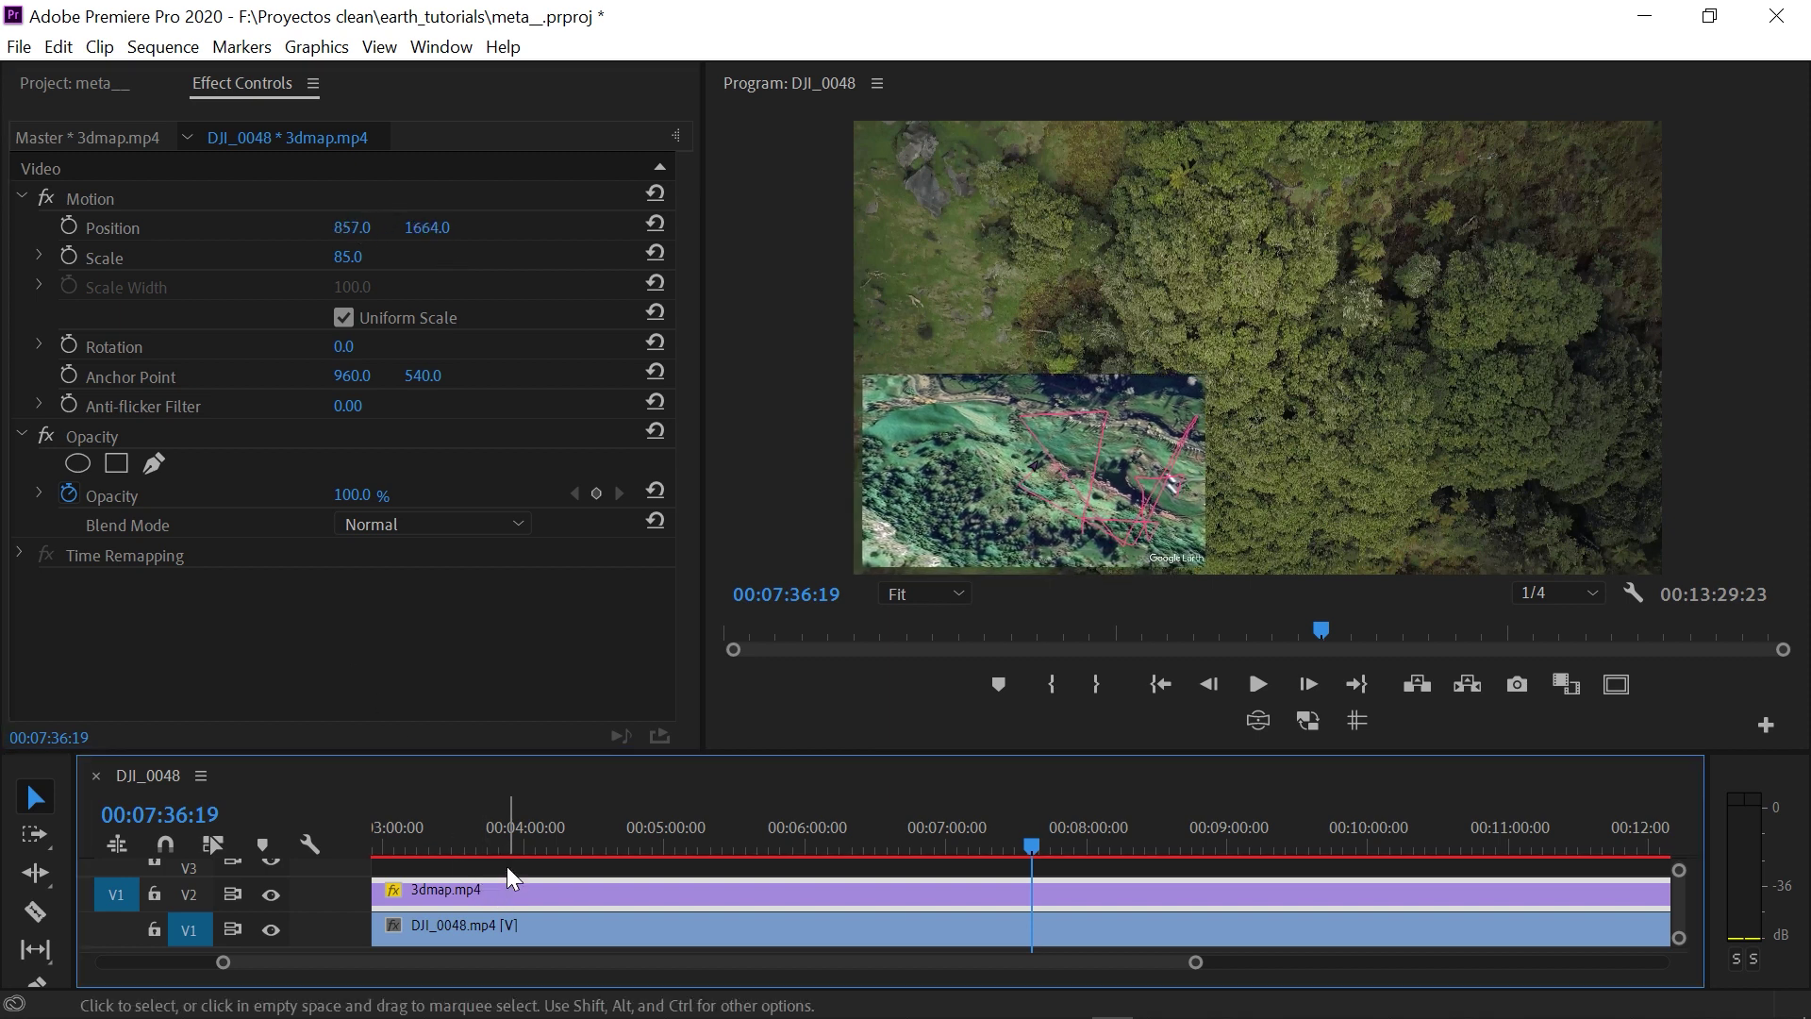
pyautogui.click(22, 49)
pyautogui.moveTo(132, 800)
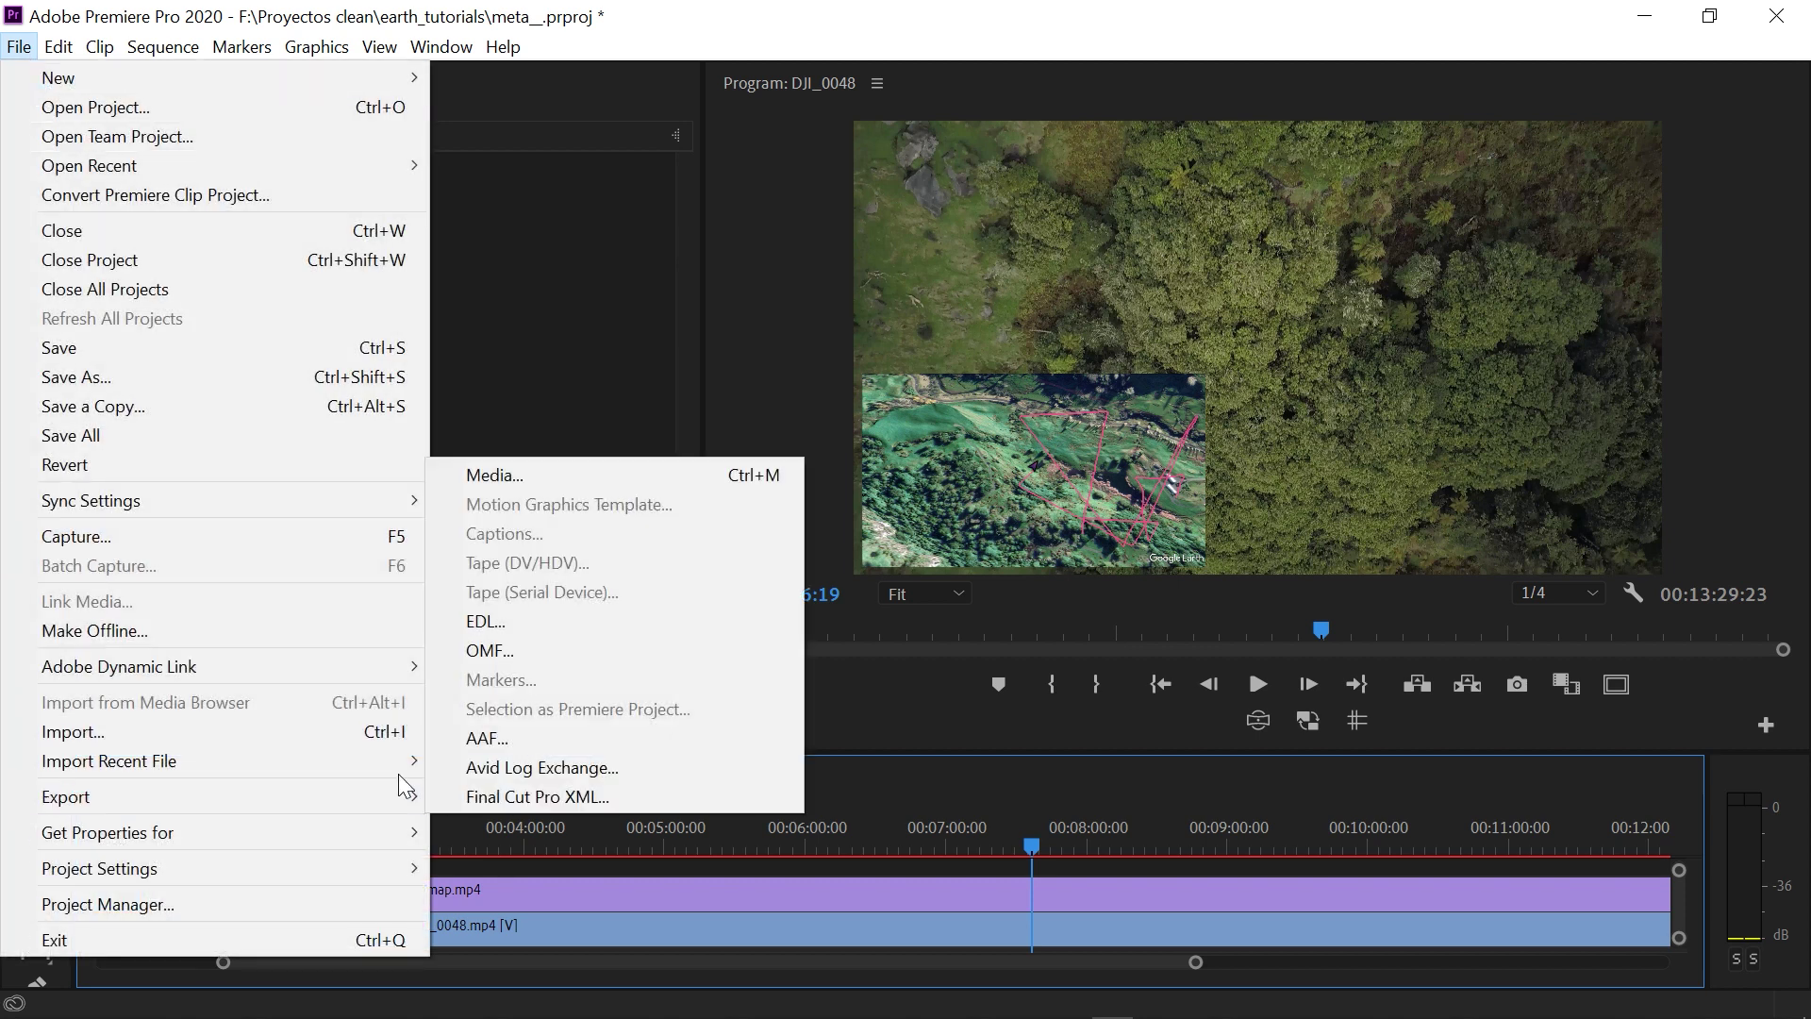
pyautogui.click(549, 473)
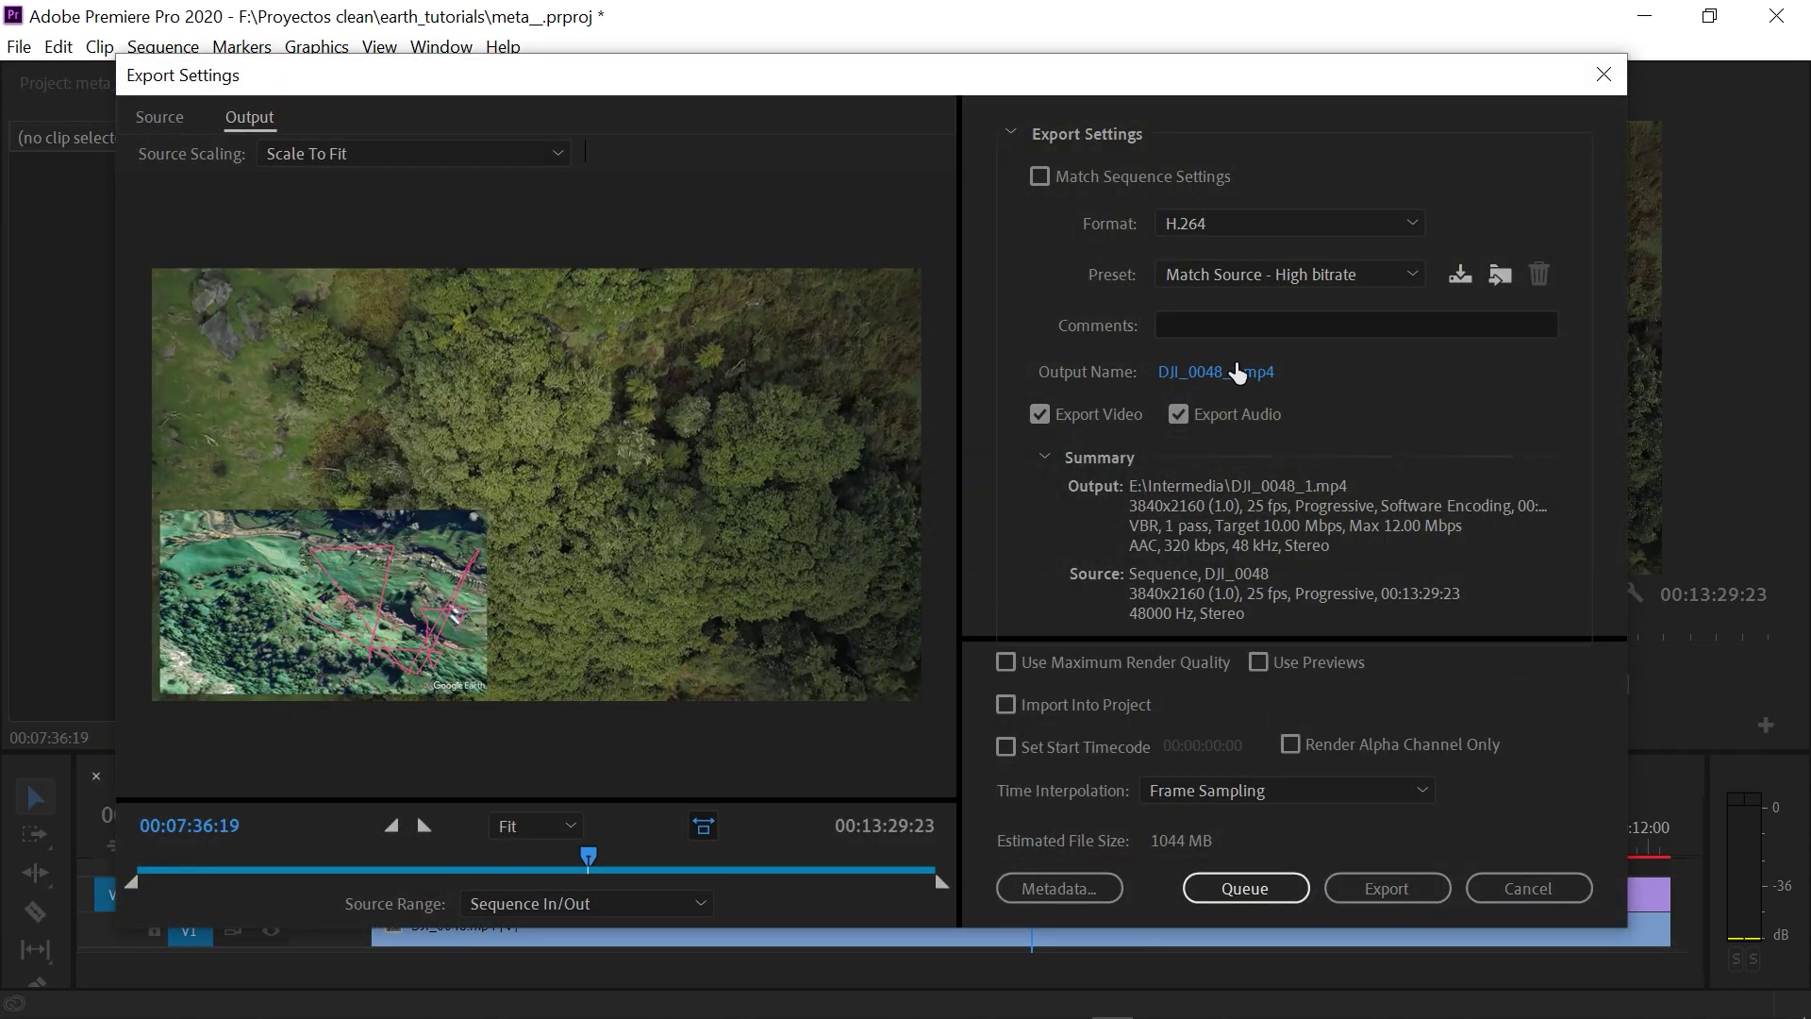
pyautogui.click(1236, 371)
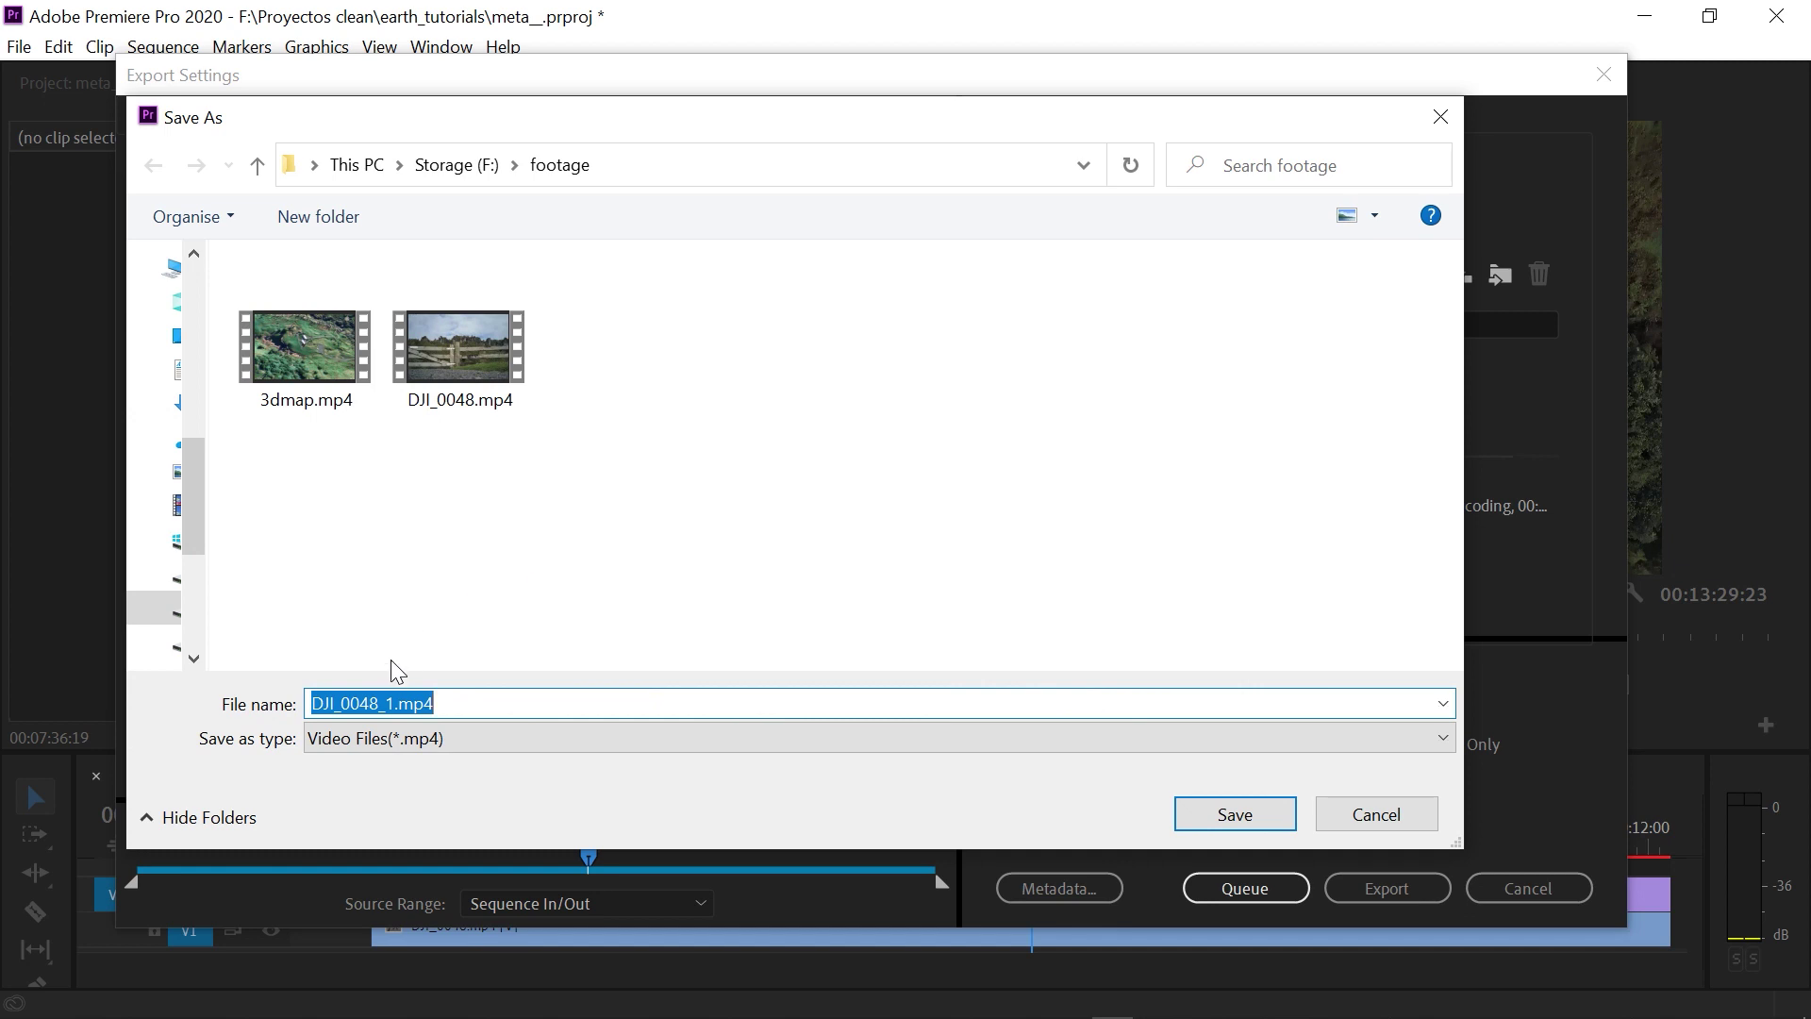
pyautogui.write('out')
pyautogui.press('Return')
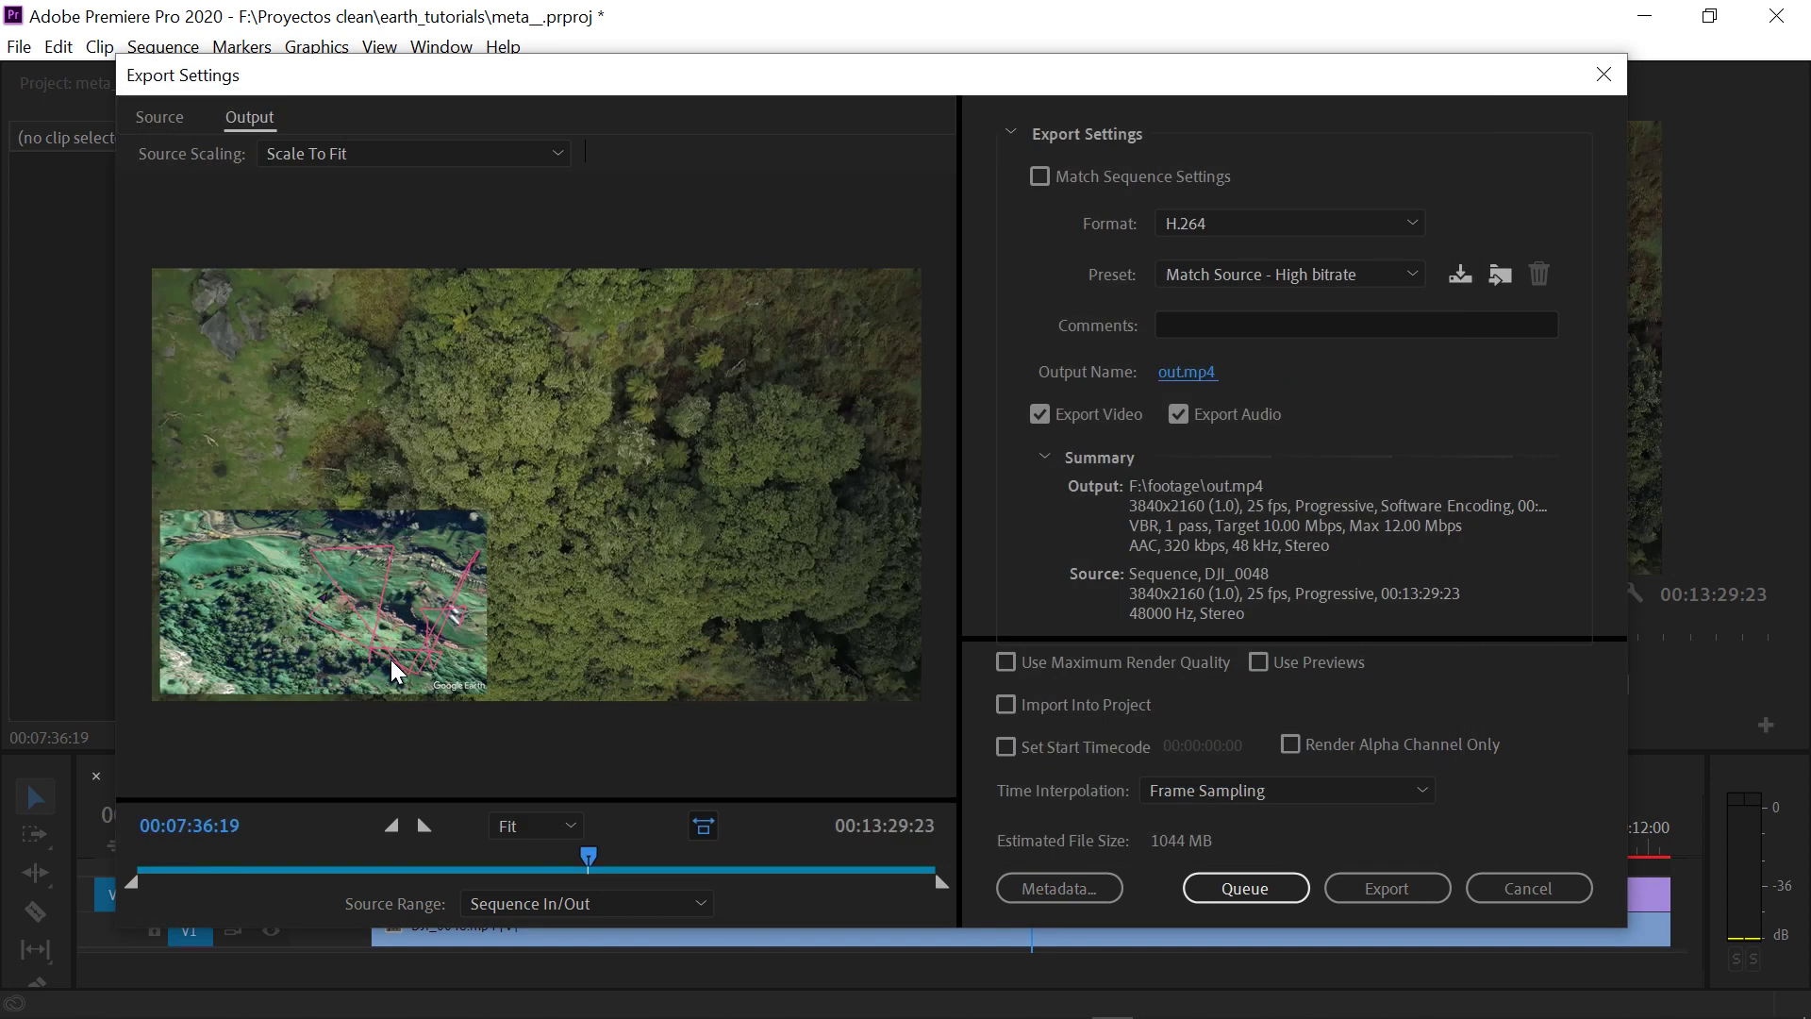
pyautogui.click(1379, 886)
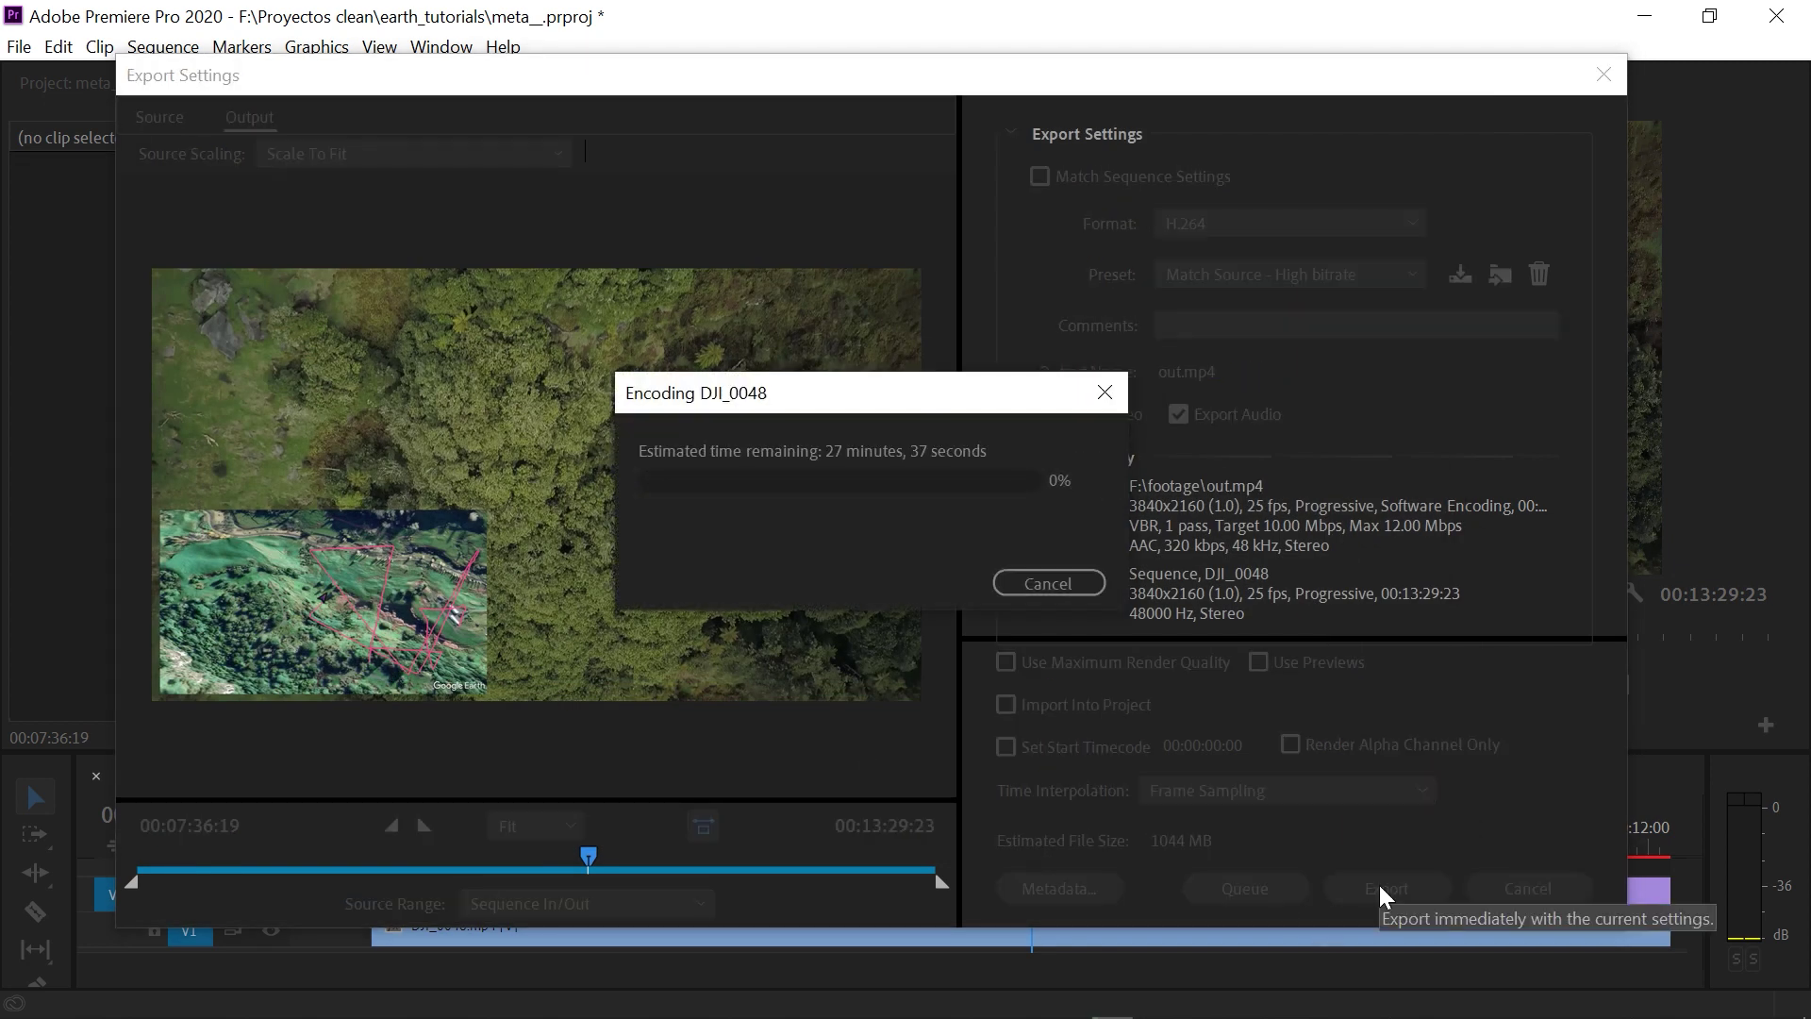